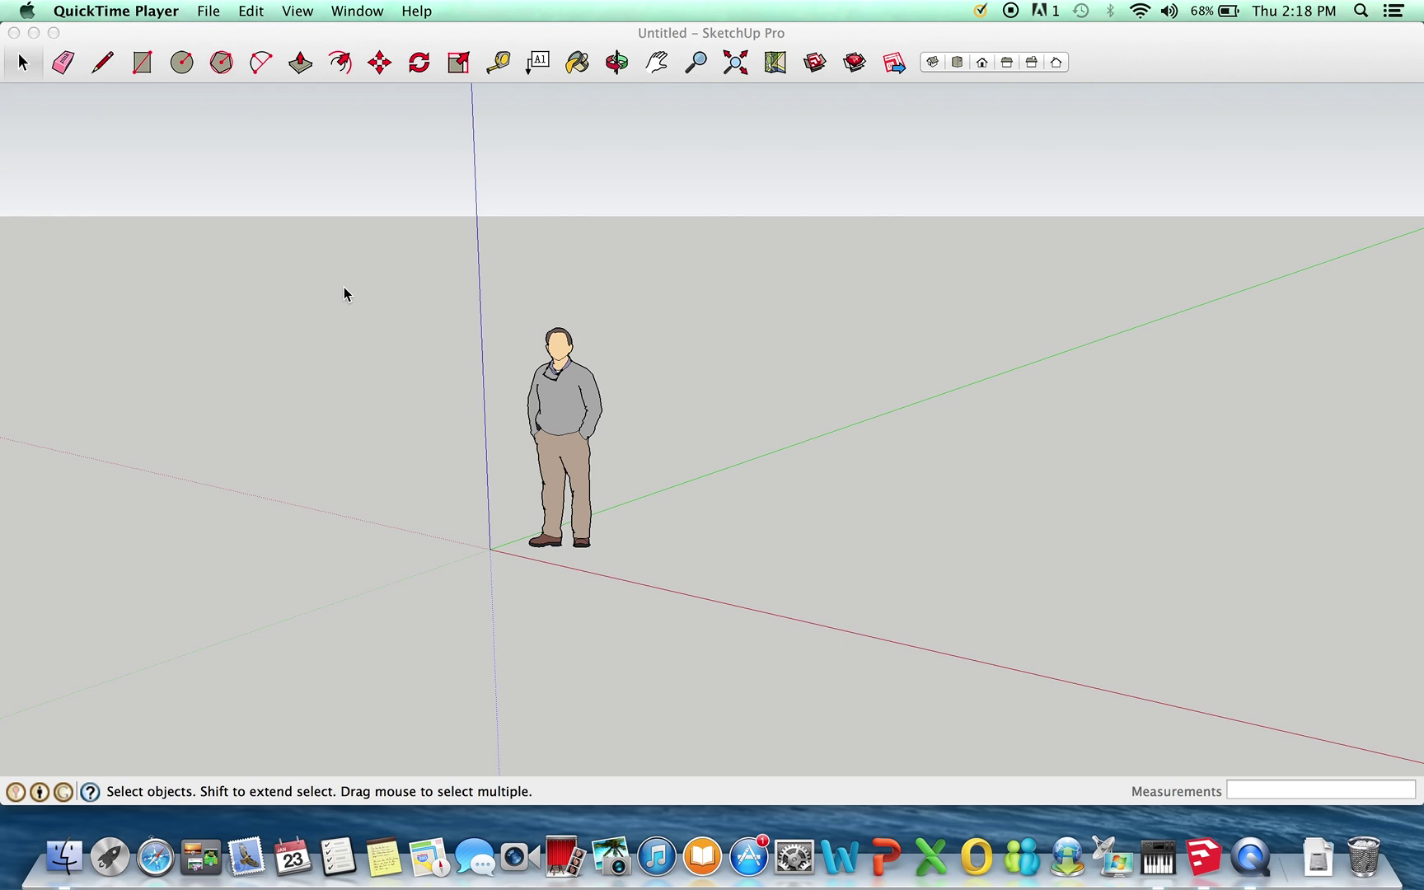
Step: Open the recent model 'office option 1' from the recent files list
{"action": "left_click", "coordinate": [345, 294]}
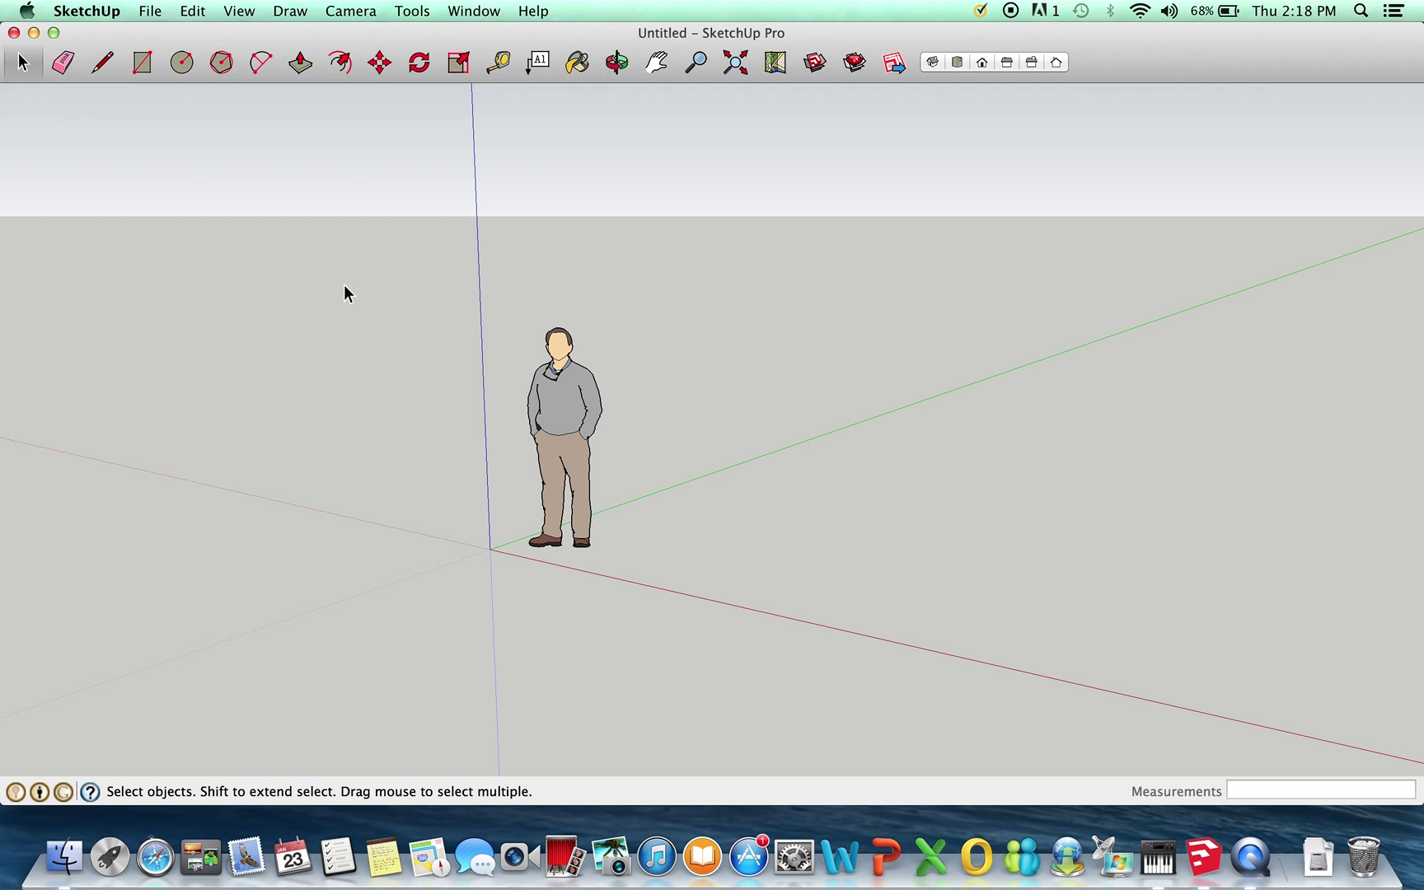
{"action": "left_click", "coordinate": [157, 15]}
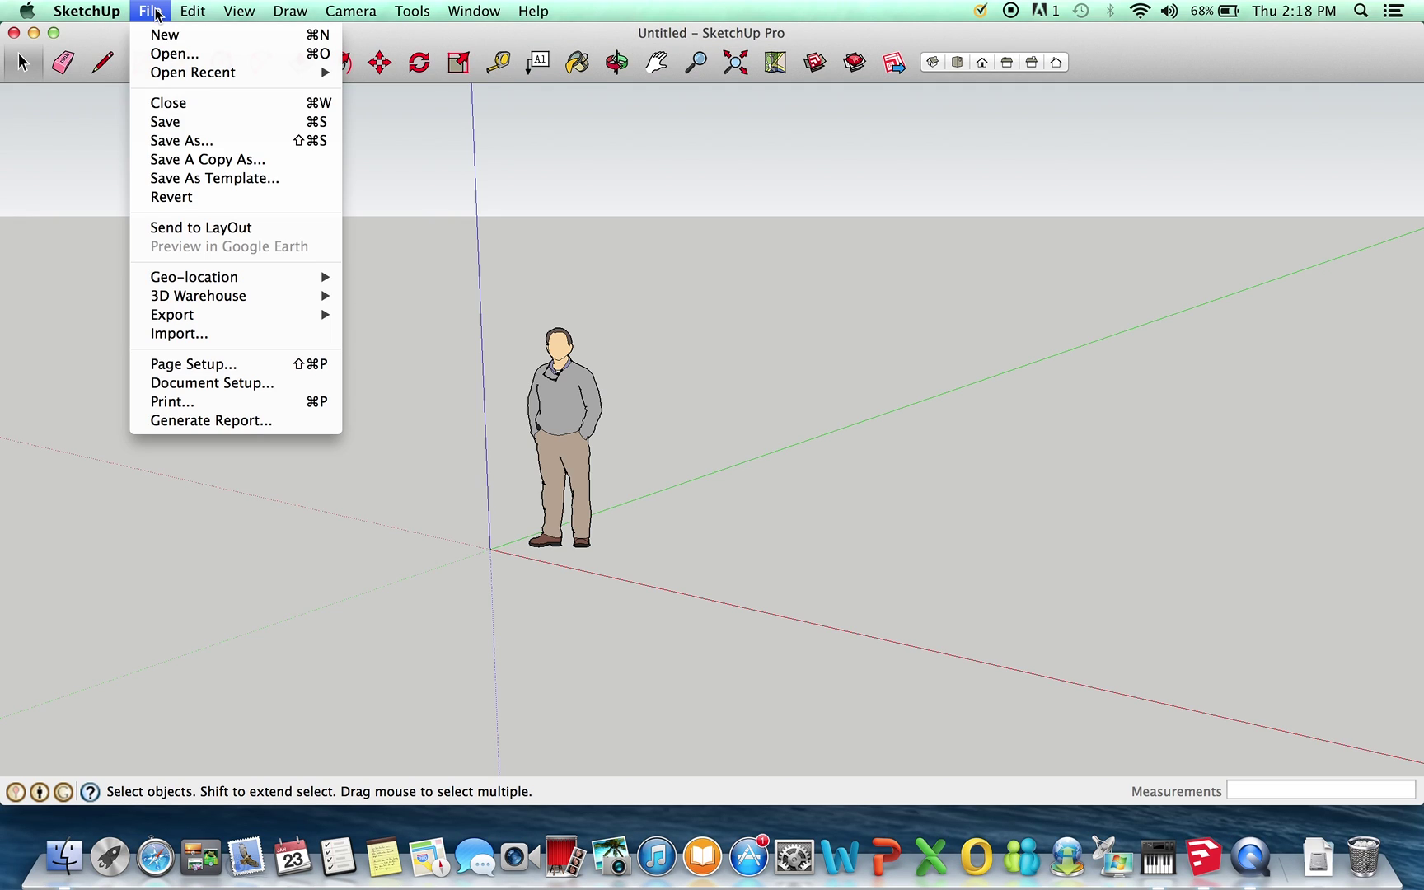
{"action": "mouse_move", "coordinate": [199, 78]}
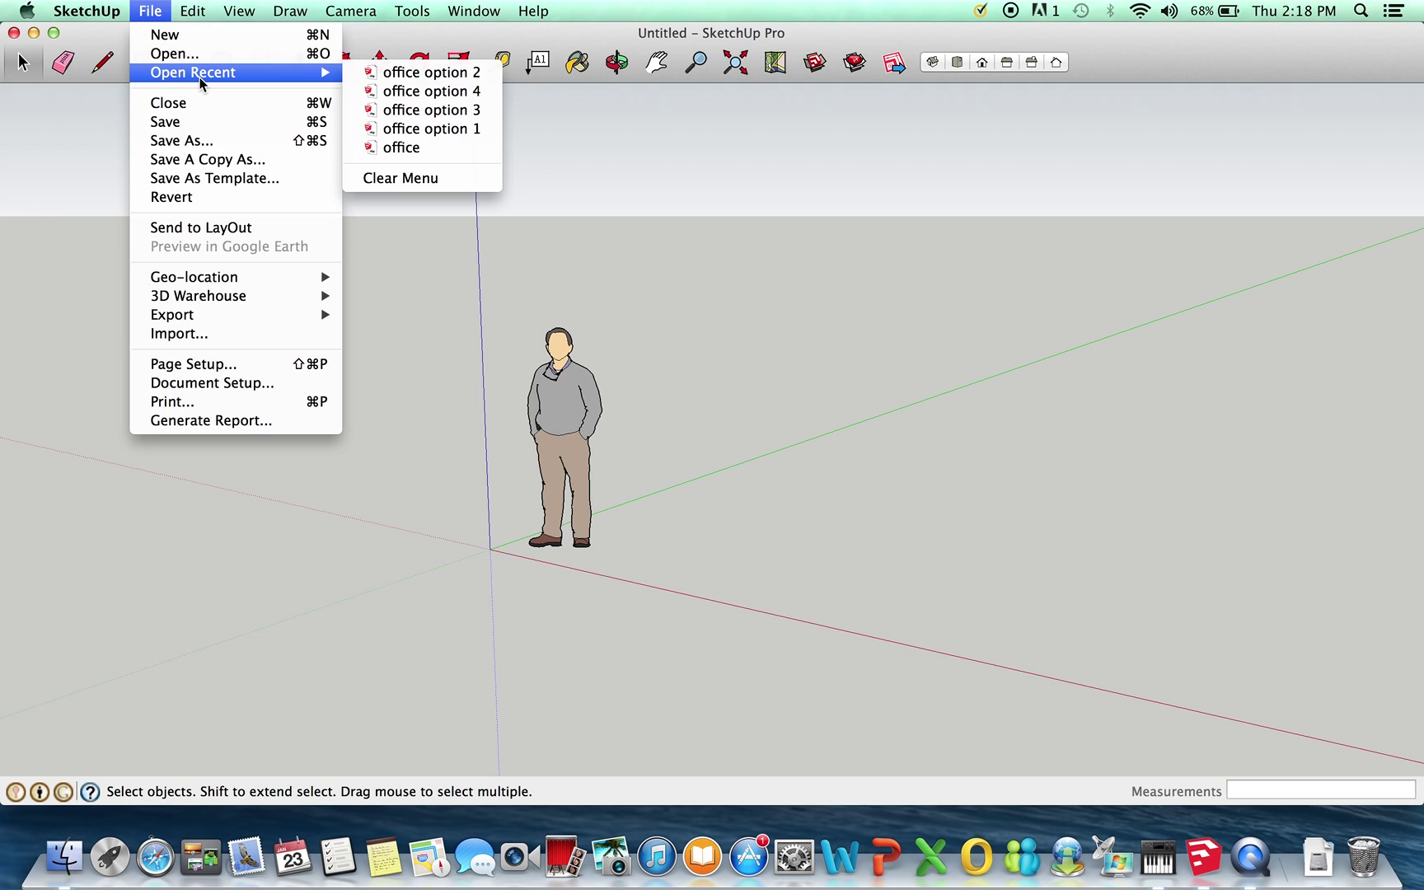
{"action": "left_click", "coordinate": [427, 128]}
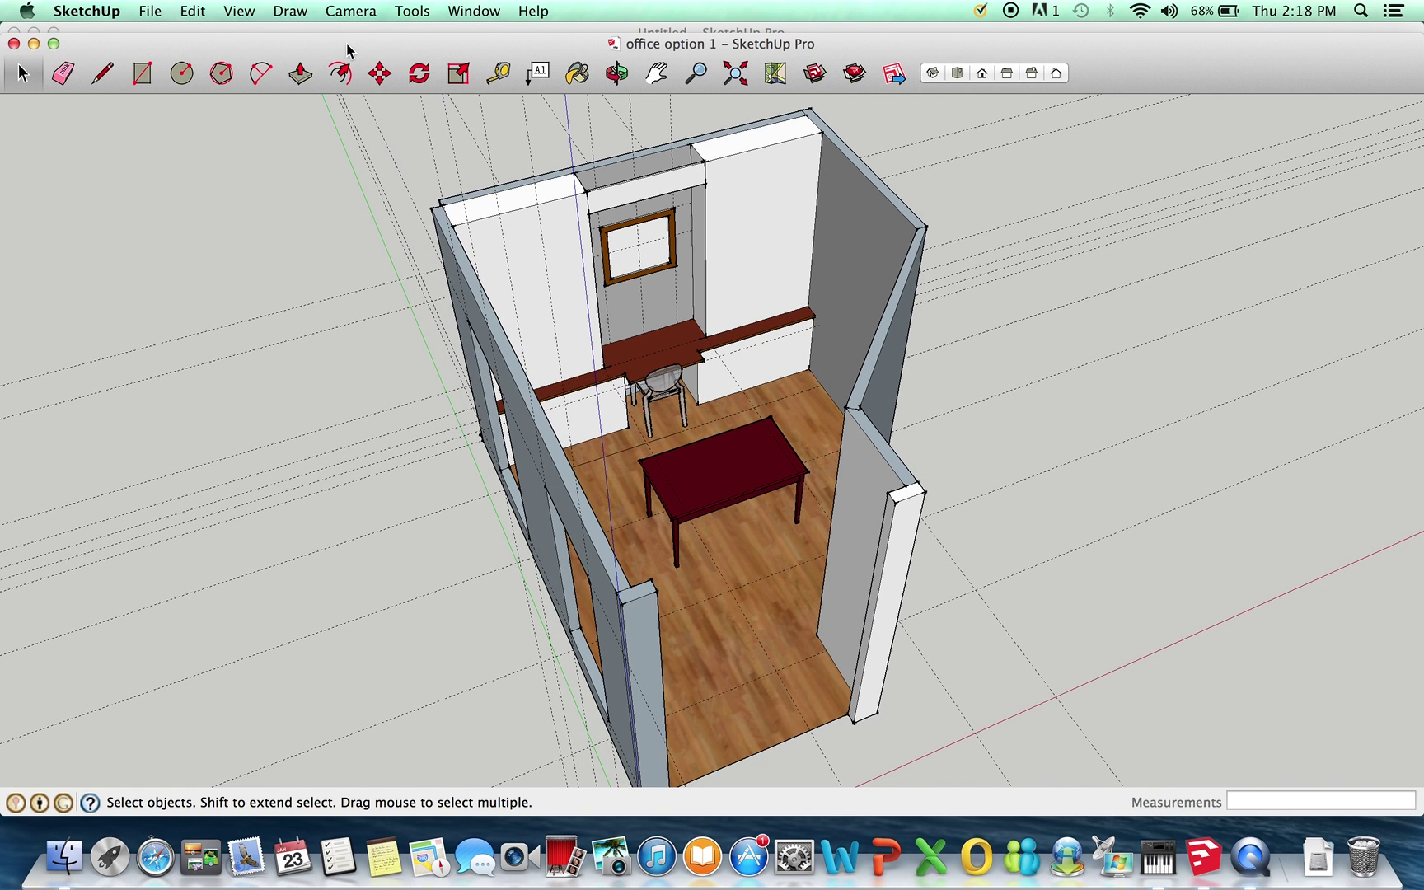
Step: Hide the guide lines in the office option 1 model
{"action": "left_click", "coordinate": [241, 11]}
{"action": "left_click", "coordinate": [260, 168]}
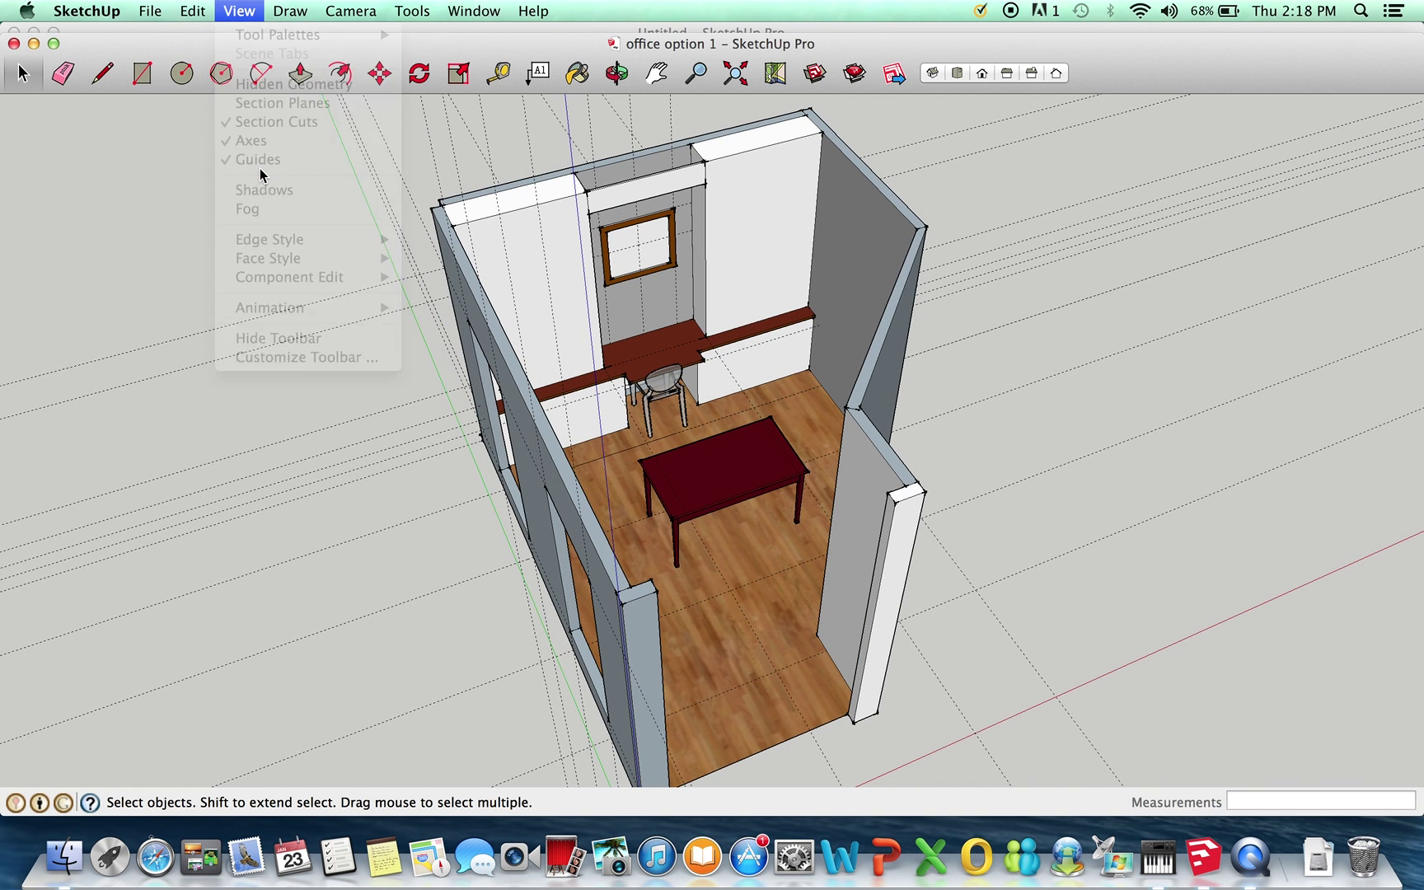
{"action": "left_click", "coordinate": [239, 11]}
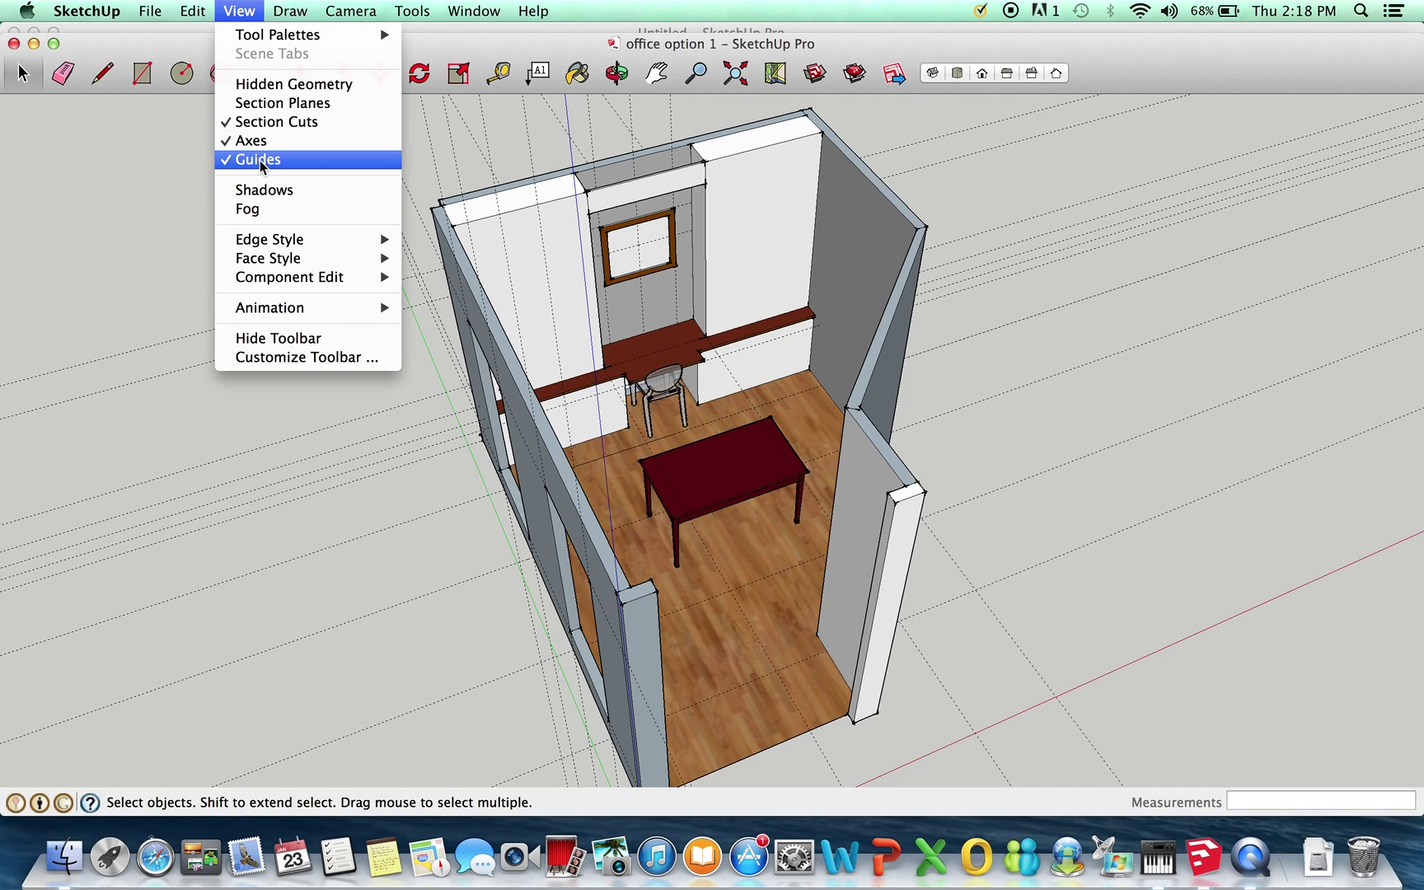
{"action": "left_click", "coordinate": [259, 160]}
Step: Orbit around the room to see its outer walls, then a diagonal top-down and upright front view
{"action": "left_click", "coordinate": [617, 73]}
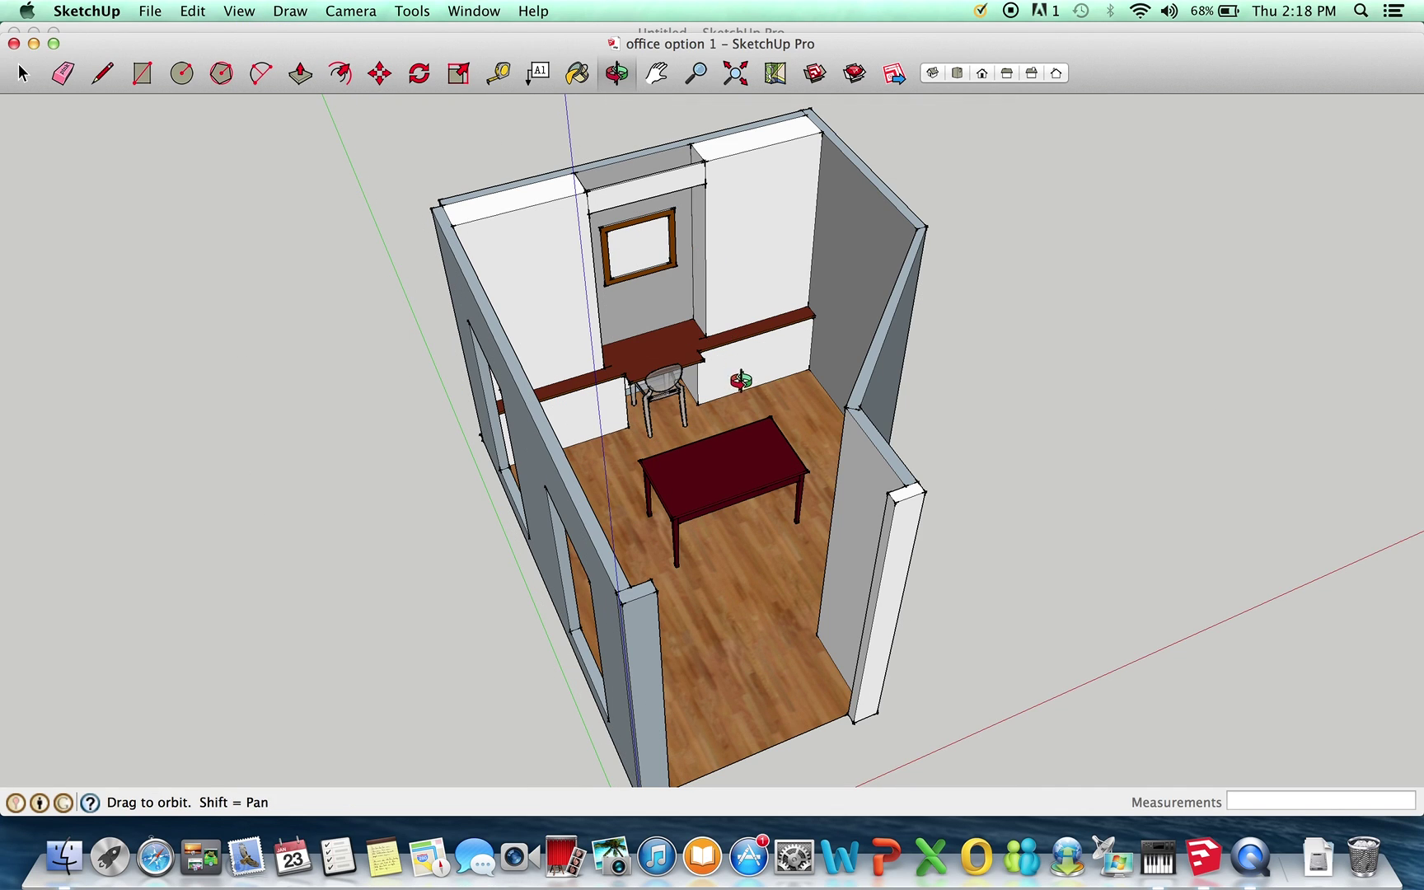
{"action": "left_click_drag", "start_coordinate": [656, 457], "coordinate": [707, 417]}
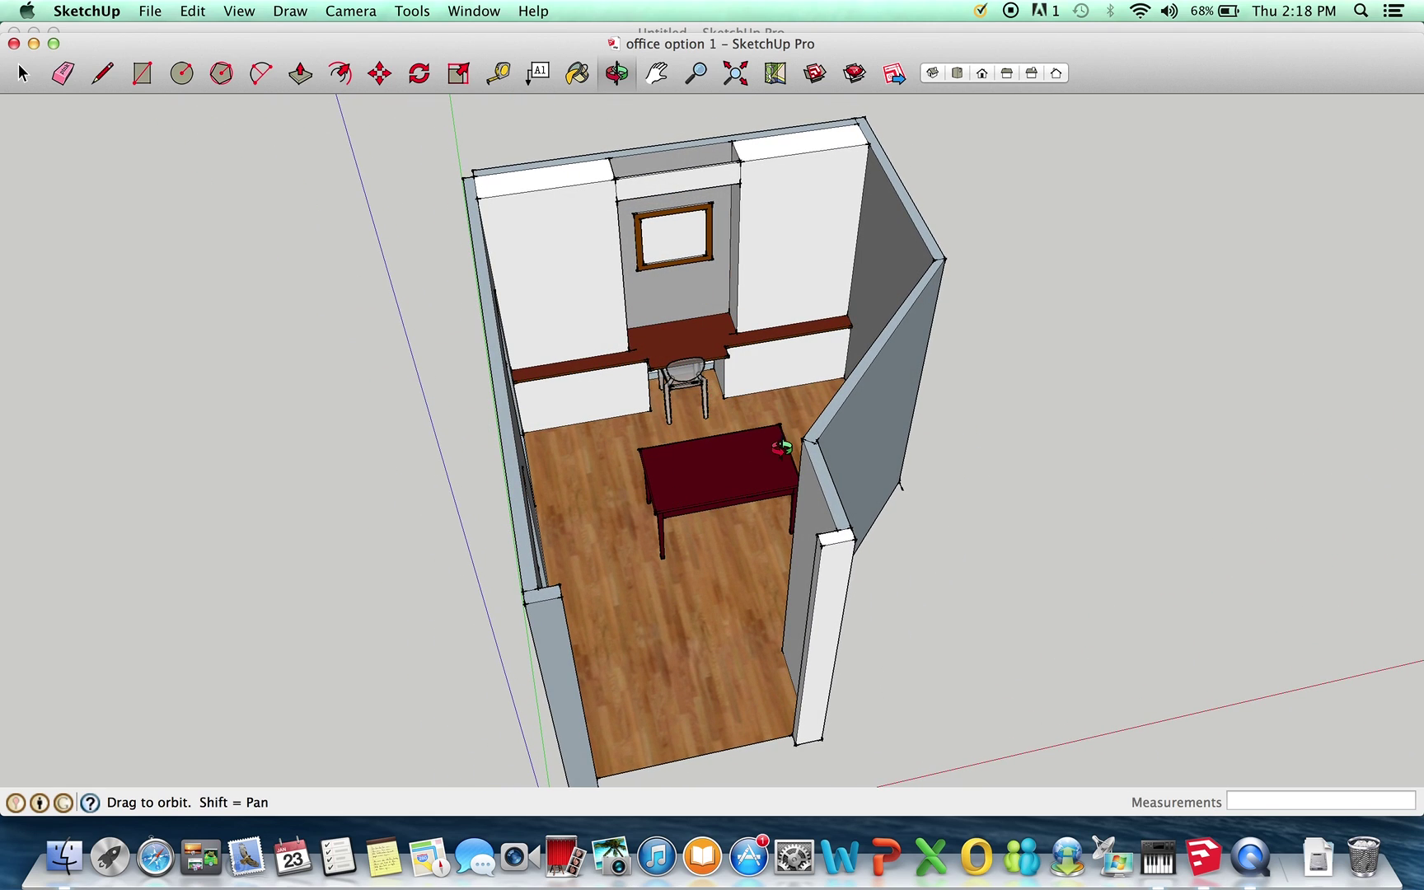
{"action": "left_click_drag", "start_coordinate": [584, 514], "coordinate": [645, 581]}
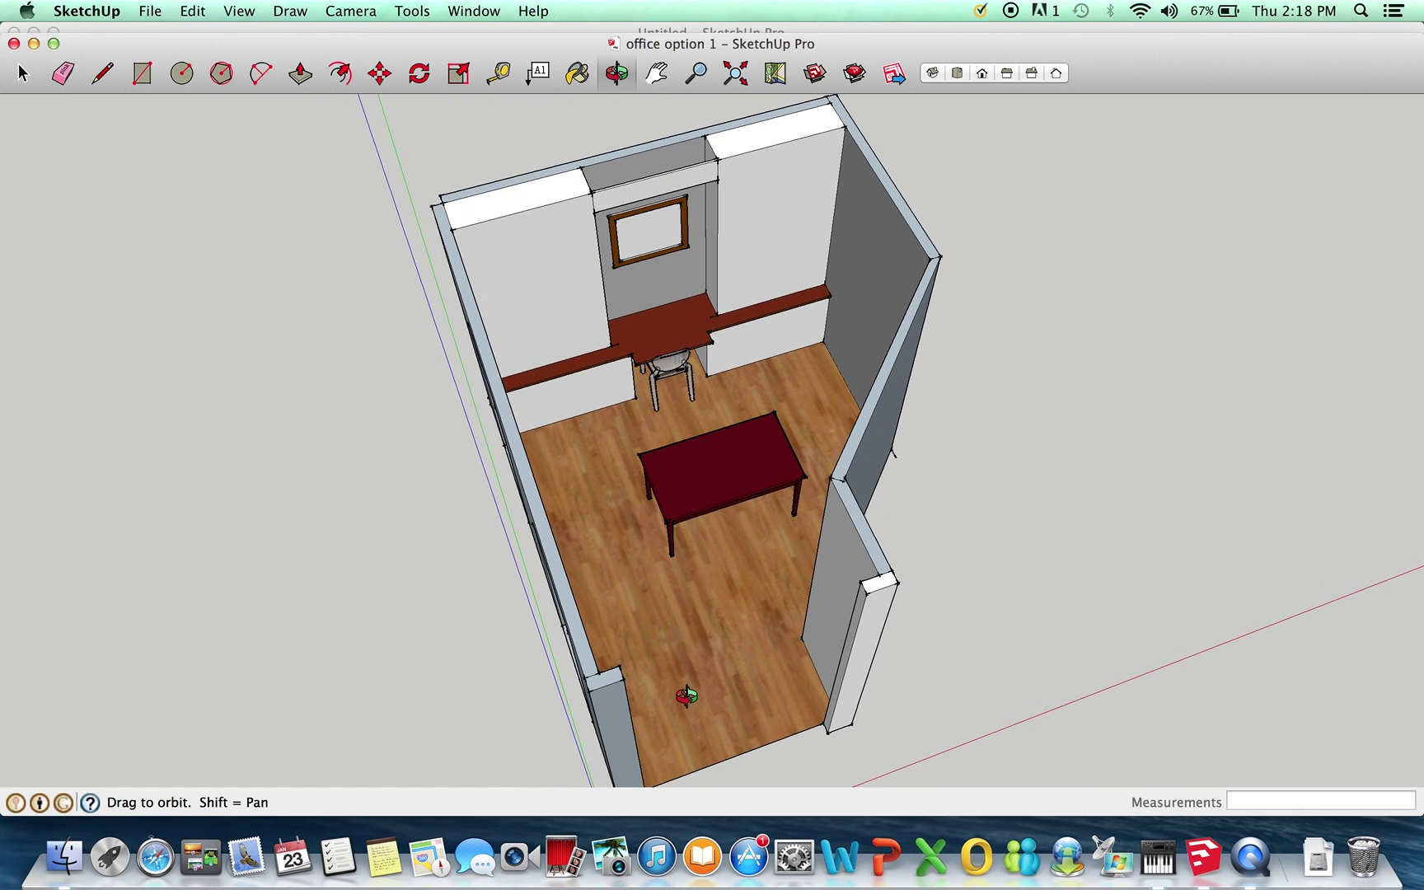
{"action": "left_click_drag", "start_coordinate": [811, 441], "coordinate": [836, 381]}
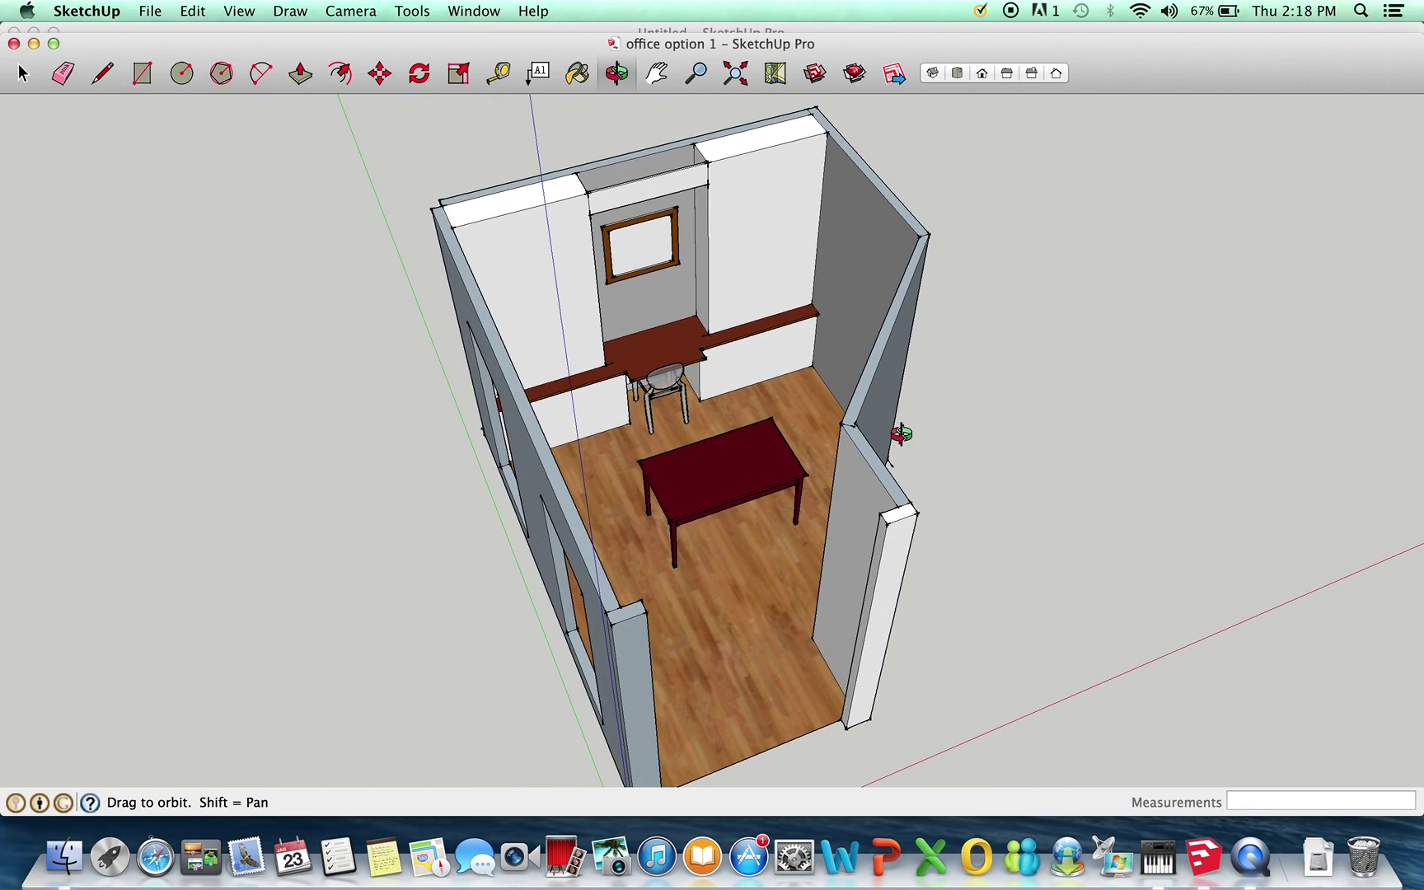
{"action": "left_click_drag", "start_coordinate": [778, 610], "coordinate": [746, 557]}
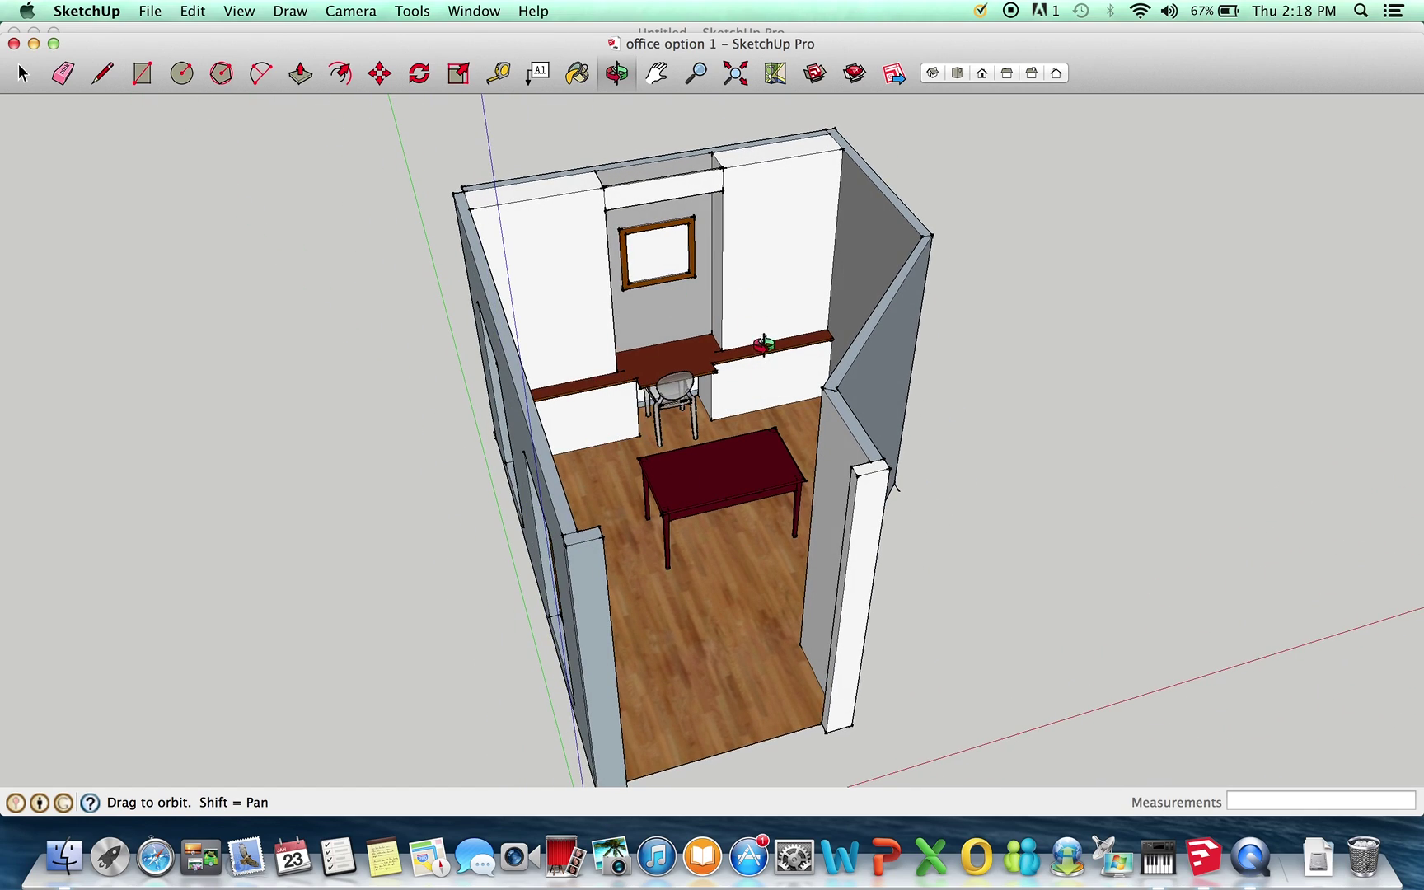
{"action": "left_click_drag", "start_coordinate": [716, 650], "coordinate": [651, 676]}
{"action": "left_click_drag", "start_coordinate": [597, 572], "coordinate": [924, 725]}
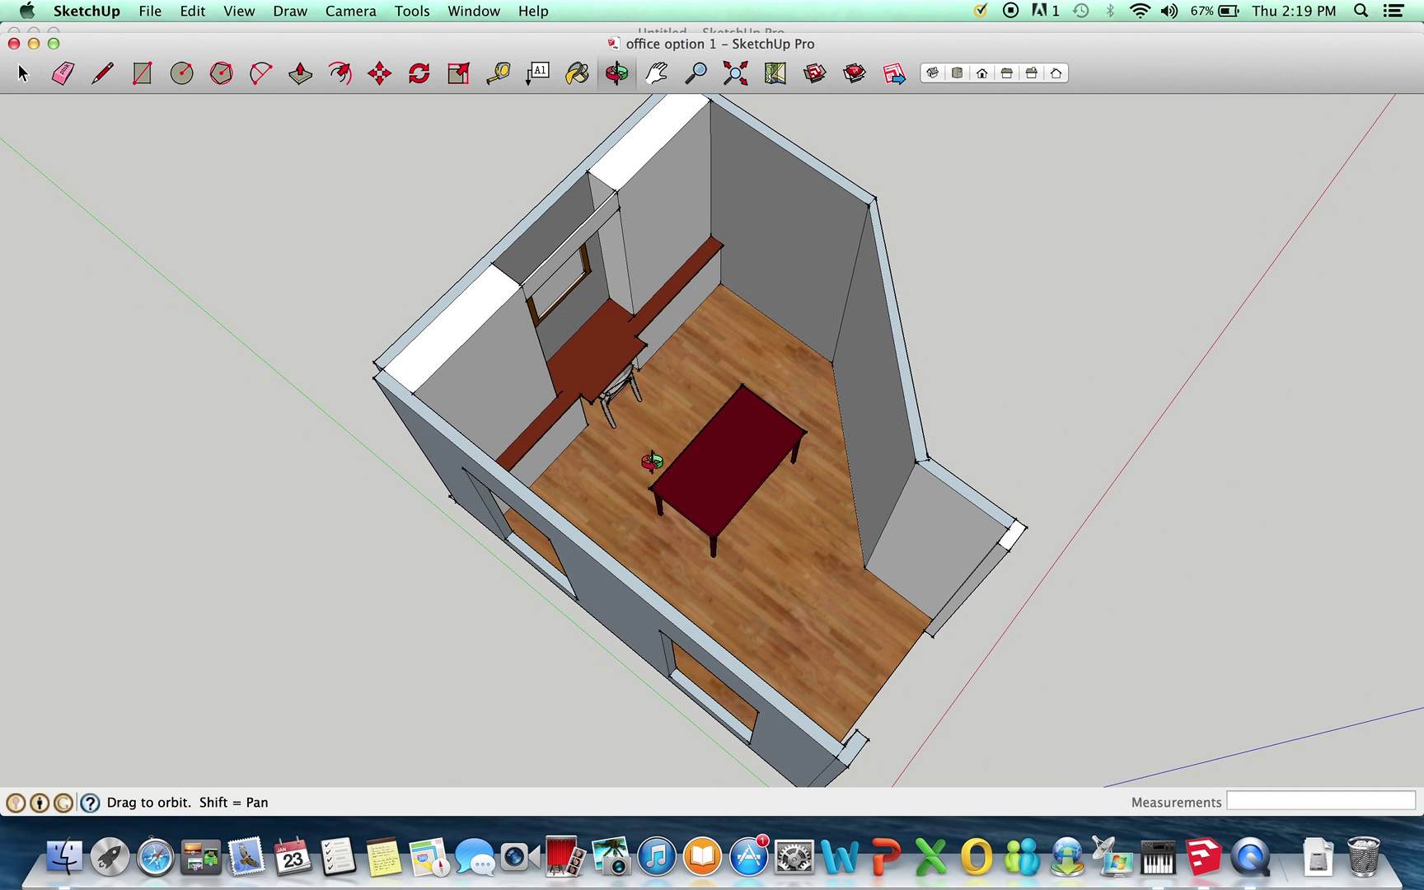
{"action": "left_click_drag", "start_coordinate": [906, 651], "coordinate": [801, 567]}
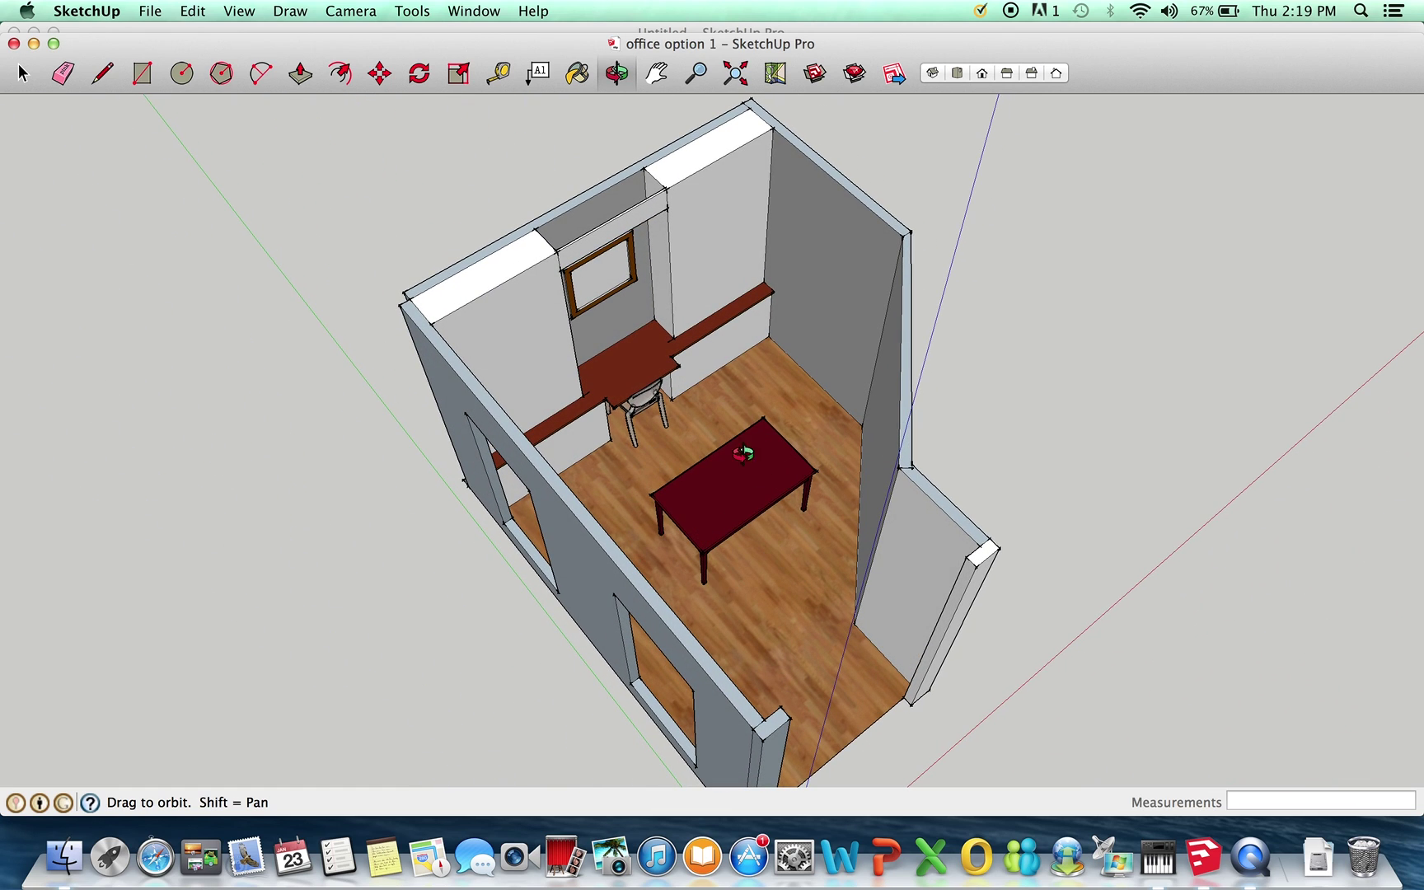
Step: Close office option 1 and open the recent model 'office option 2'
{"action": "left_click", "coordinate": [14, 44]}
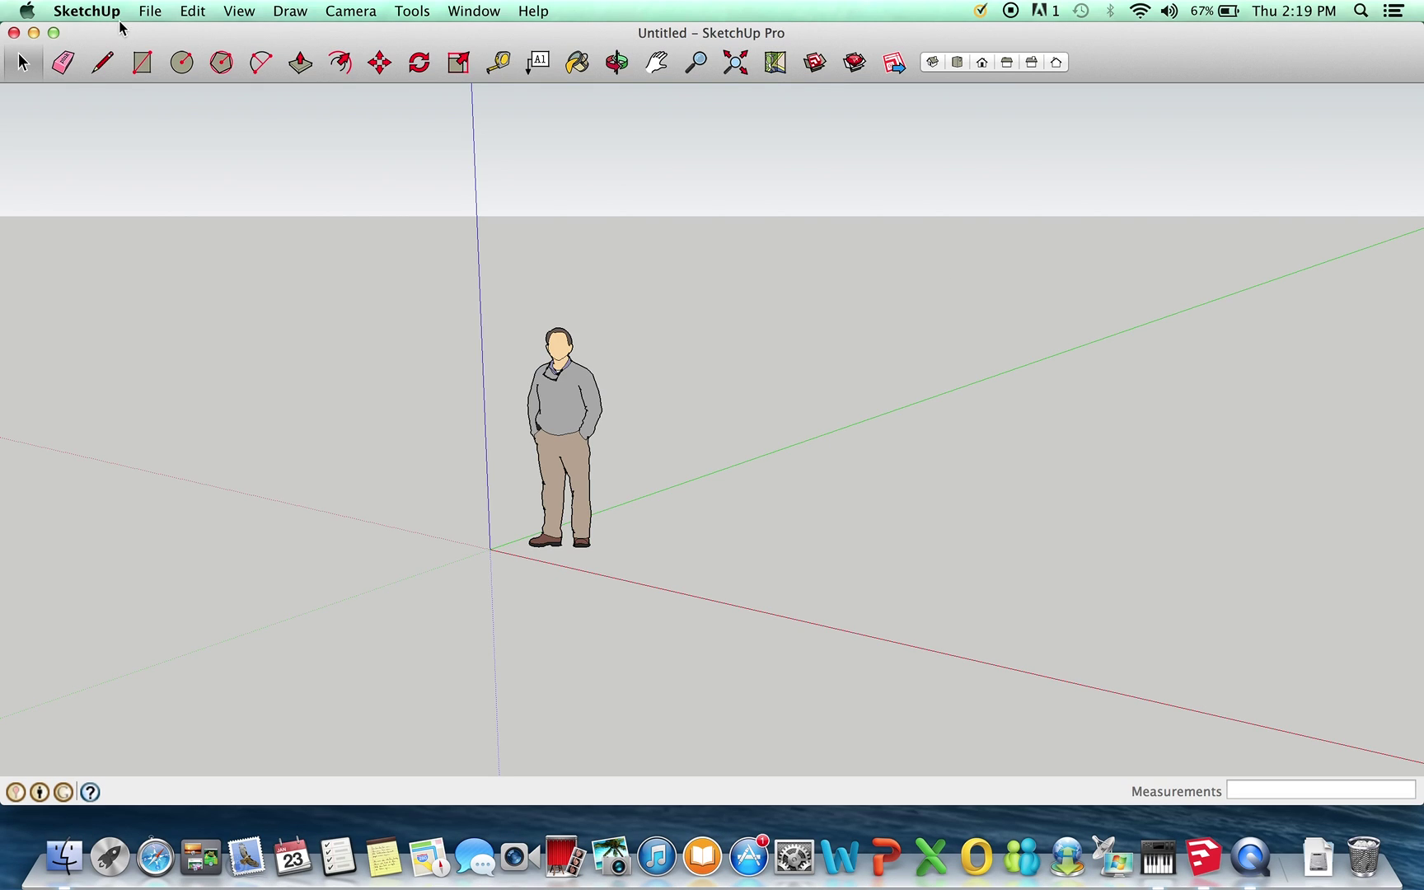
{"action": "left_click", "coordinate": [154, 12]}
{"action": "mouse_move", "coordinate": [329, 78]}
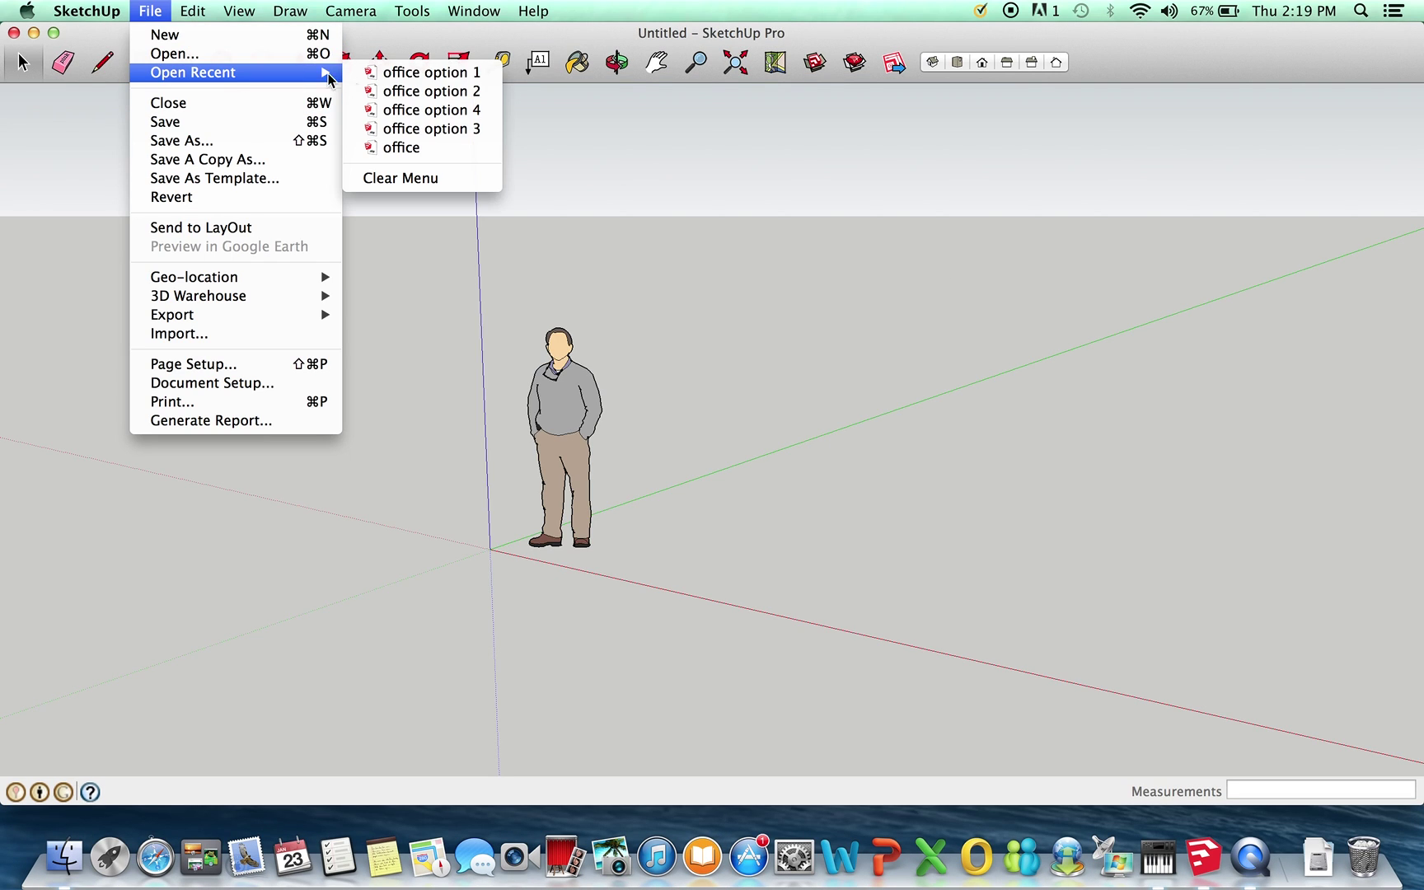
{"action": "left_click", "coordinate": [412, 90]}
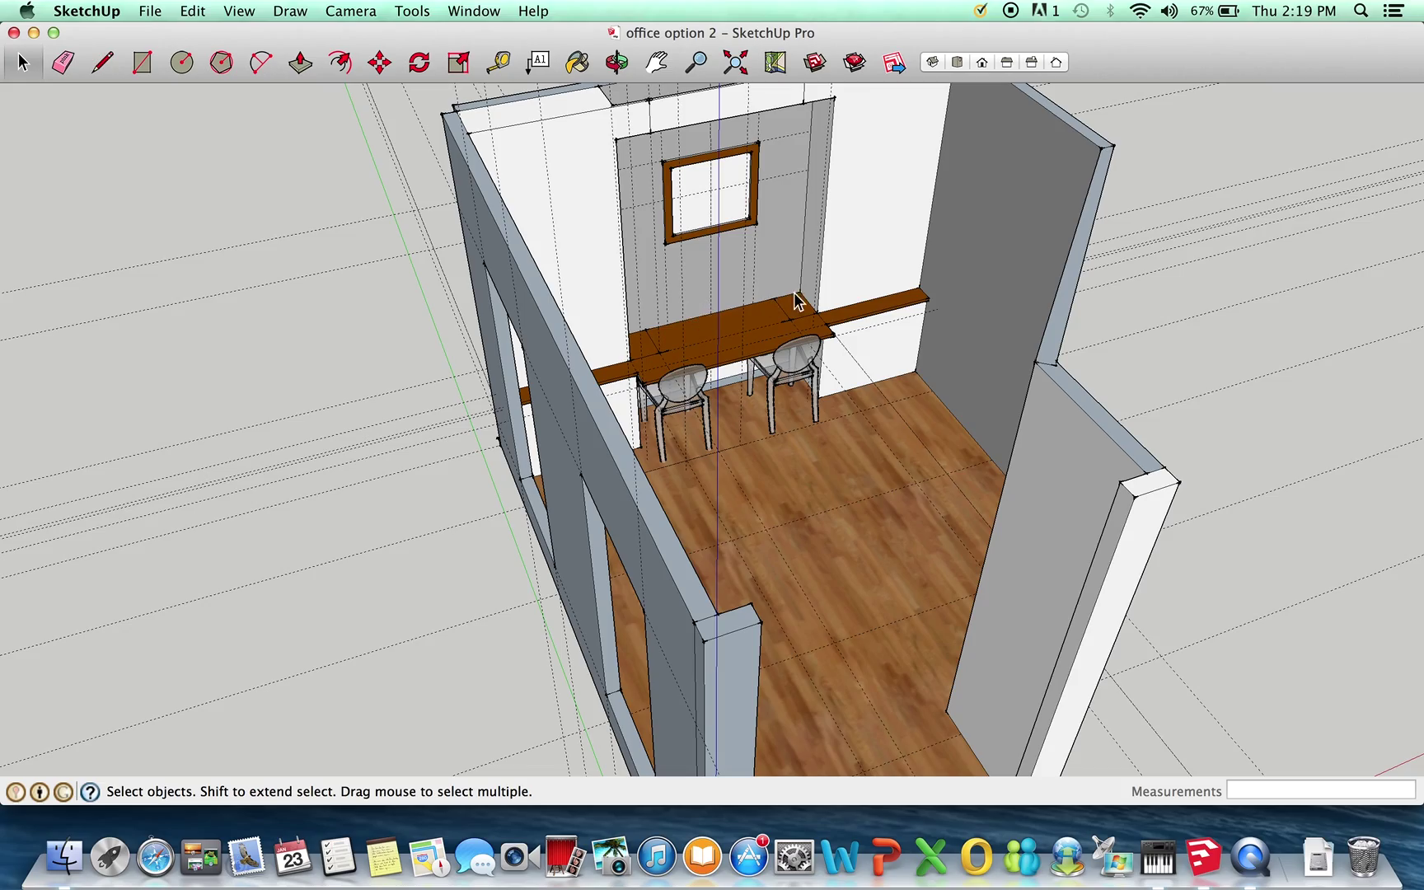
Step: Orbit the office option 2 room round to view the desk wall with two chairs
{"action": "left_click", "coordinate": [618, 66]}
{"action": "left_click_drag", "start_coordinate": [576, 371], "coordinate": [694, 367]}
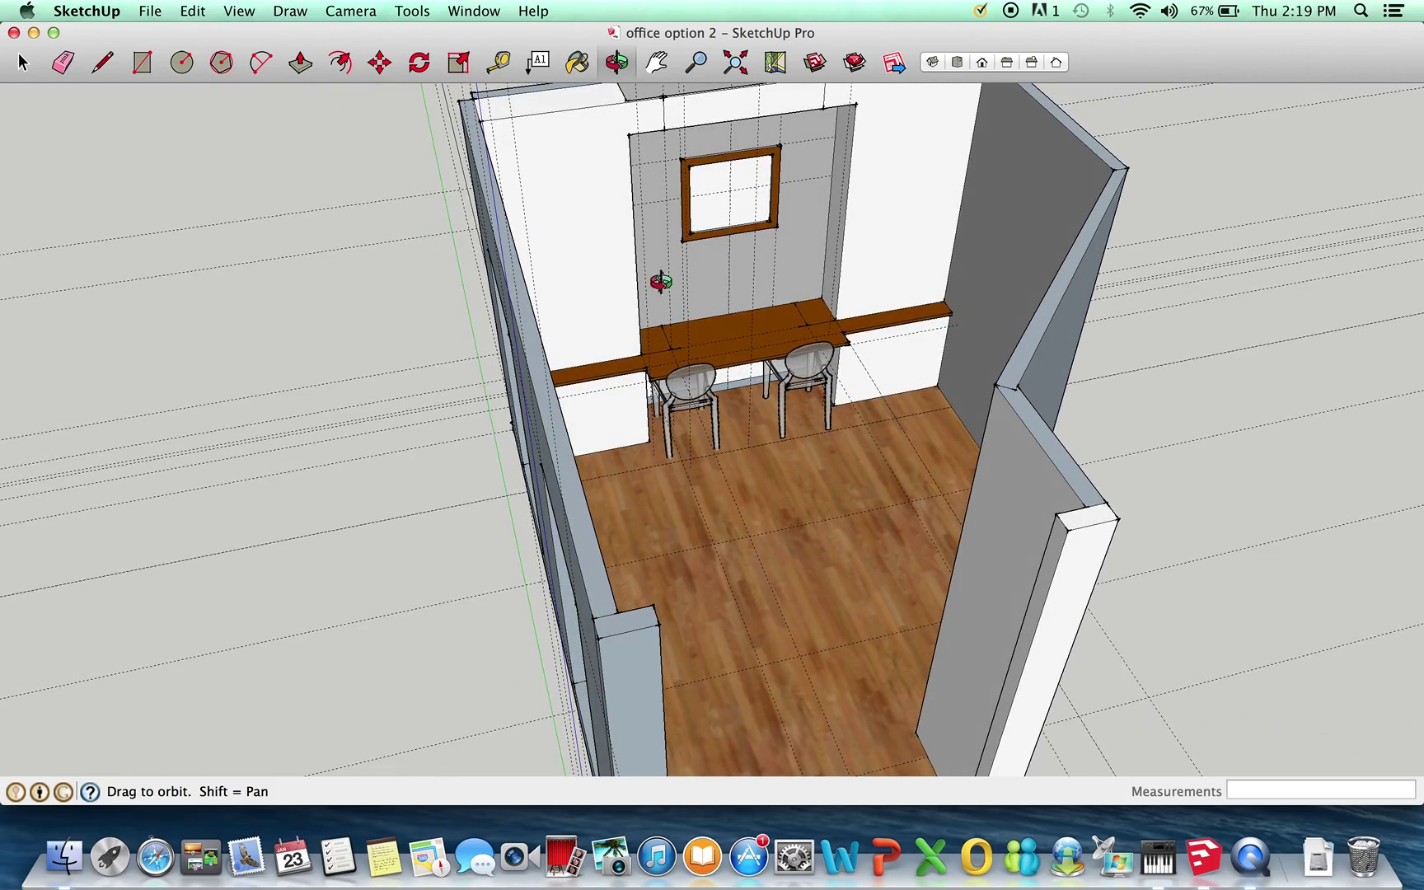
{"action": "left_click_drag", "start_coordinate": [660, 282], "coordinate": [921, 478]}
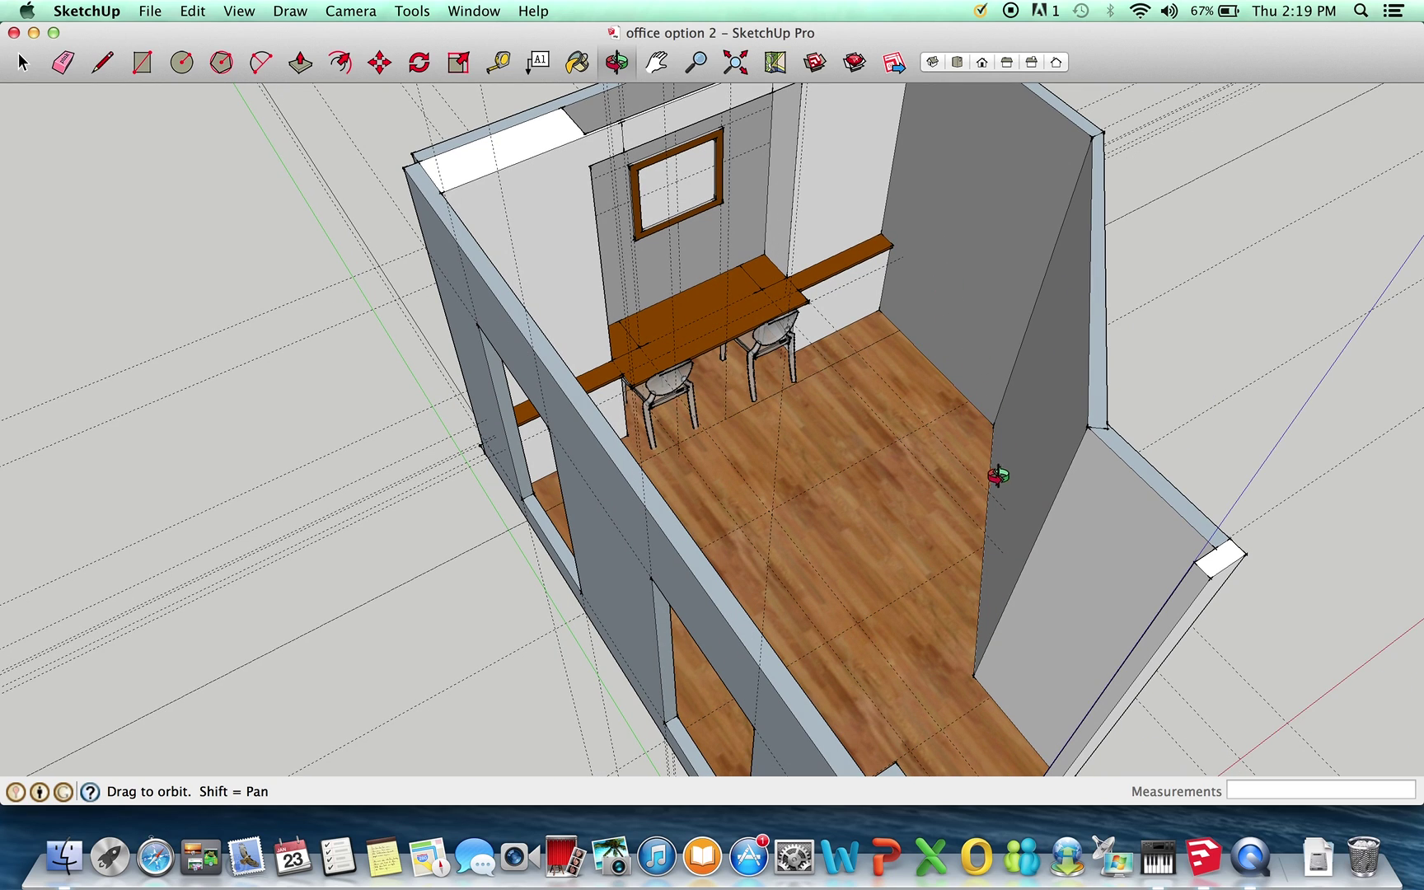
{"action": "left_click", "coordinate": [150, 11]}
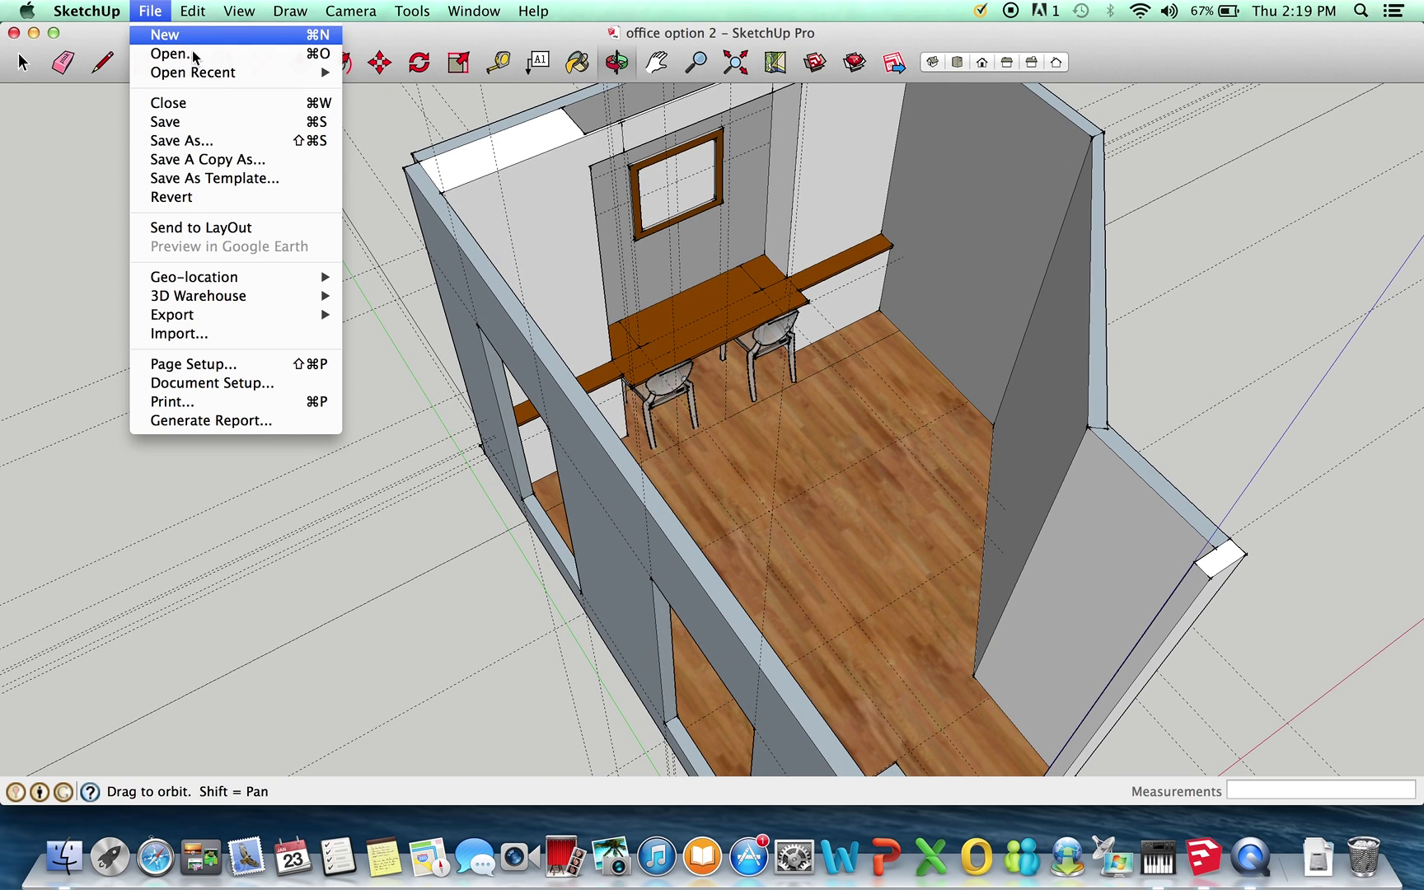
Step: Open the recent model 'office option 3' and fit the whole room in view
{"action": "mouse_move", "coordinate": [229, 76]}
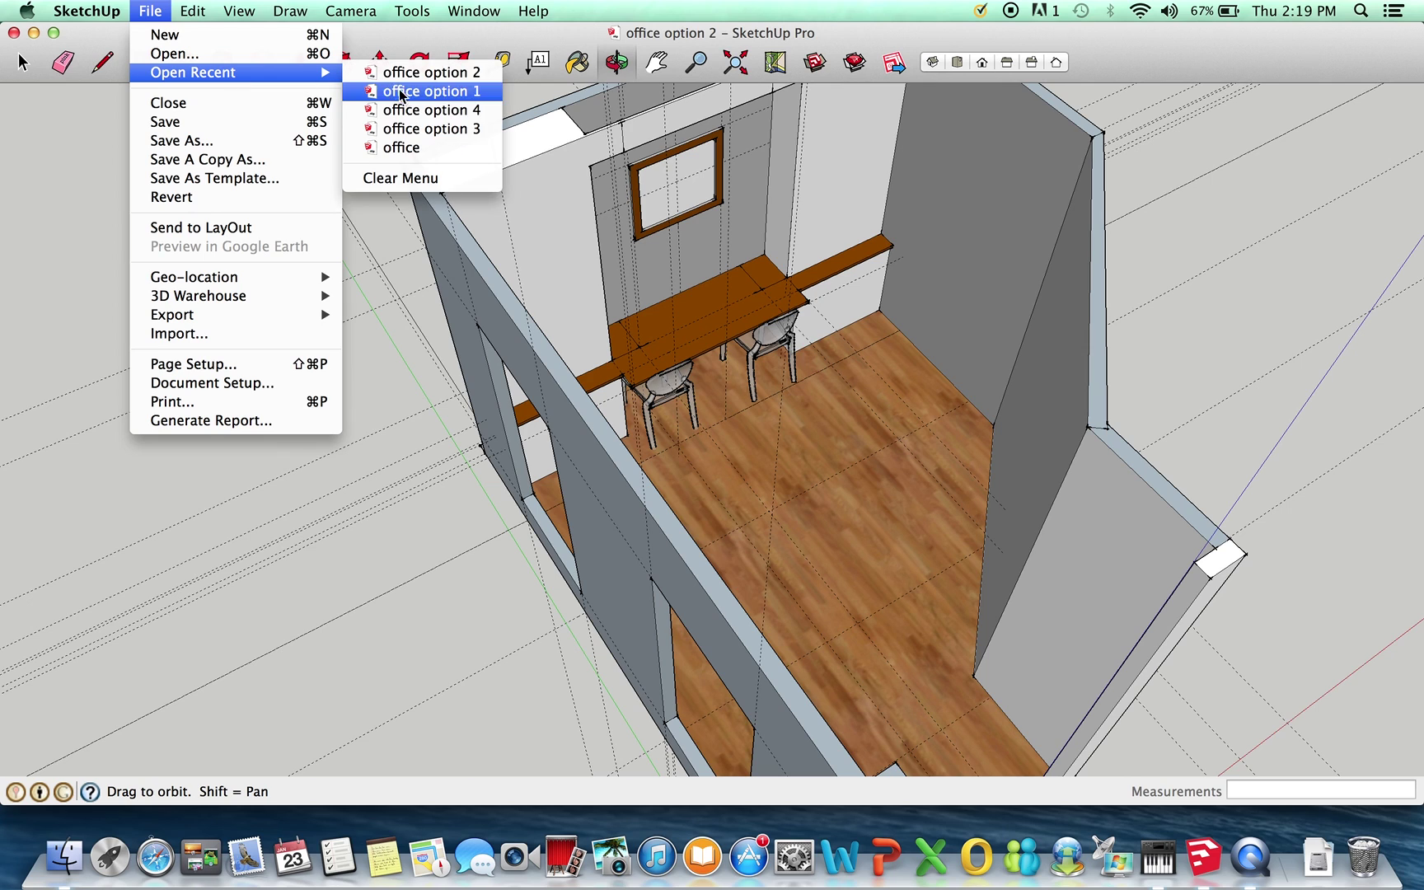
{"action": "left_click", "coordinate": [427, 129]}
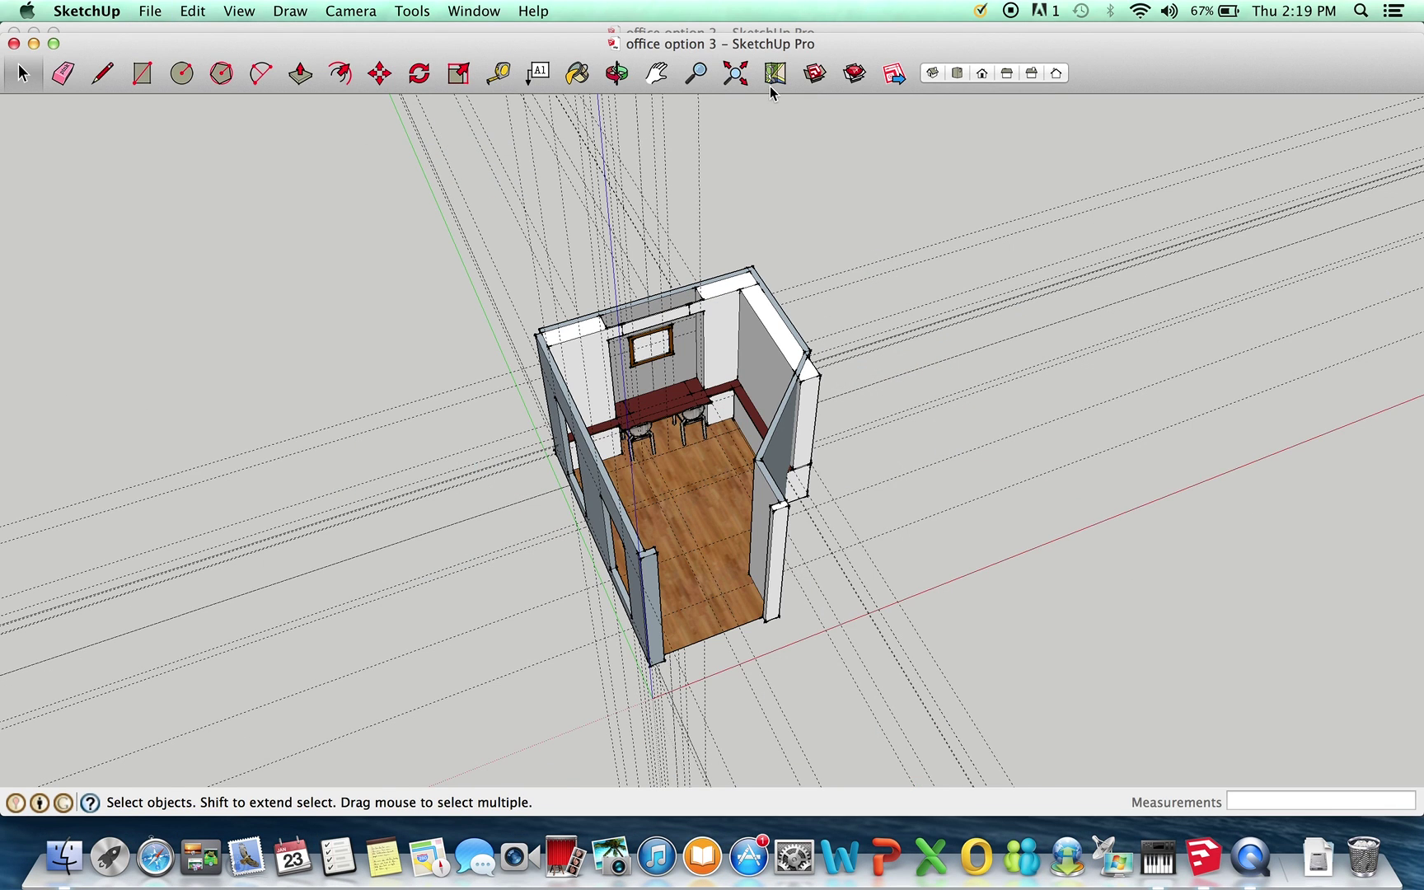
{"action": "left_click", "coordinate": [739, 77]}
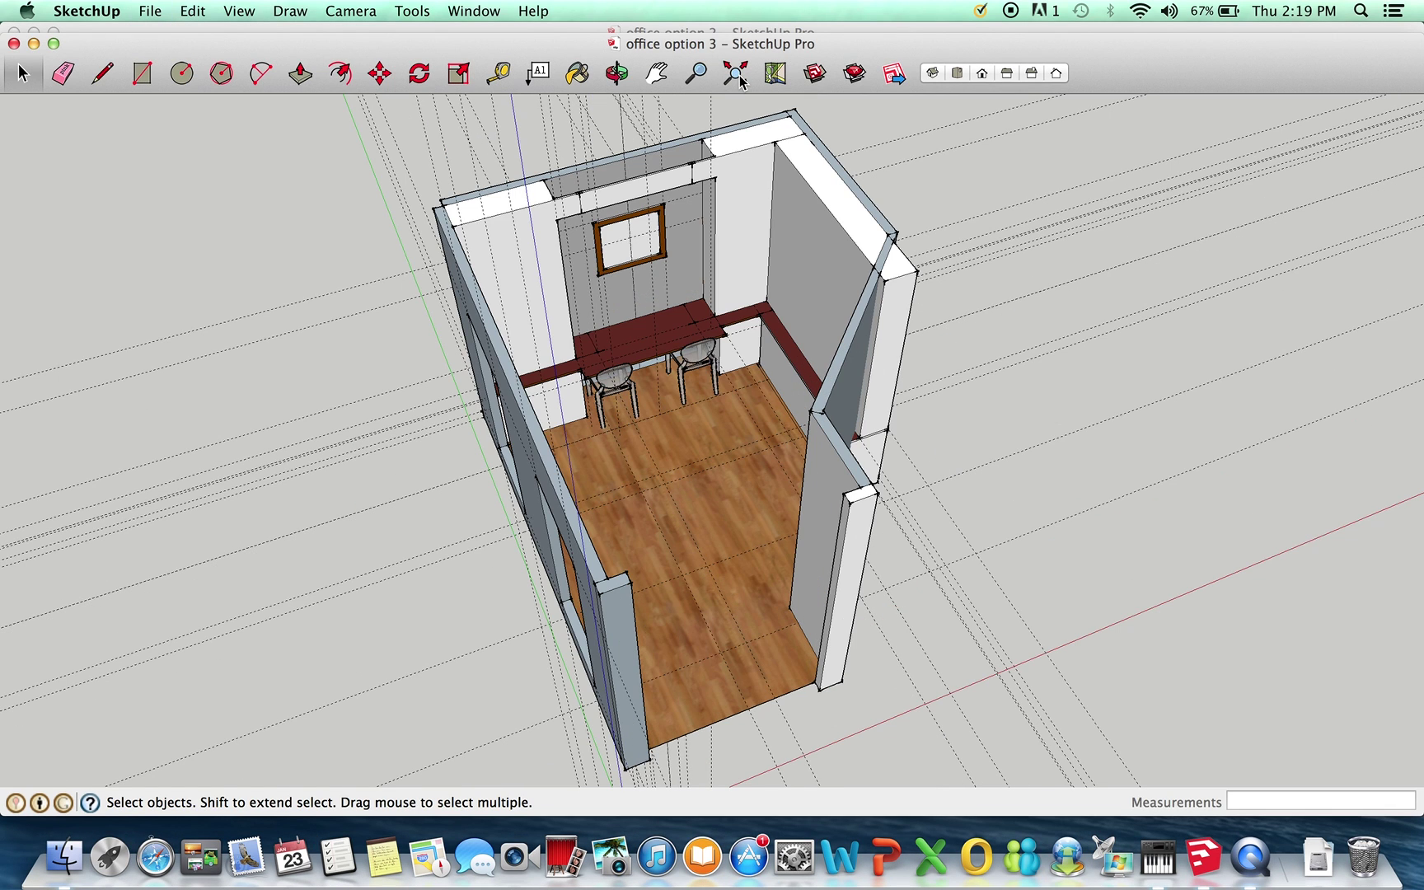
Step: Orbit to a top-down view of the room, then close office option 3
{"action": "left_click", "coordinate": [618, 74]}
{"action": "left_click_drag", "start_coordinate": [635, 123], "coordinate": [722, 203]}
{"action": "left_click_drag", "start_coordinate": [838, 327], "coordinate": [563, 565]}
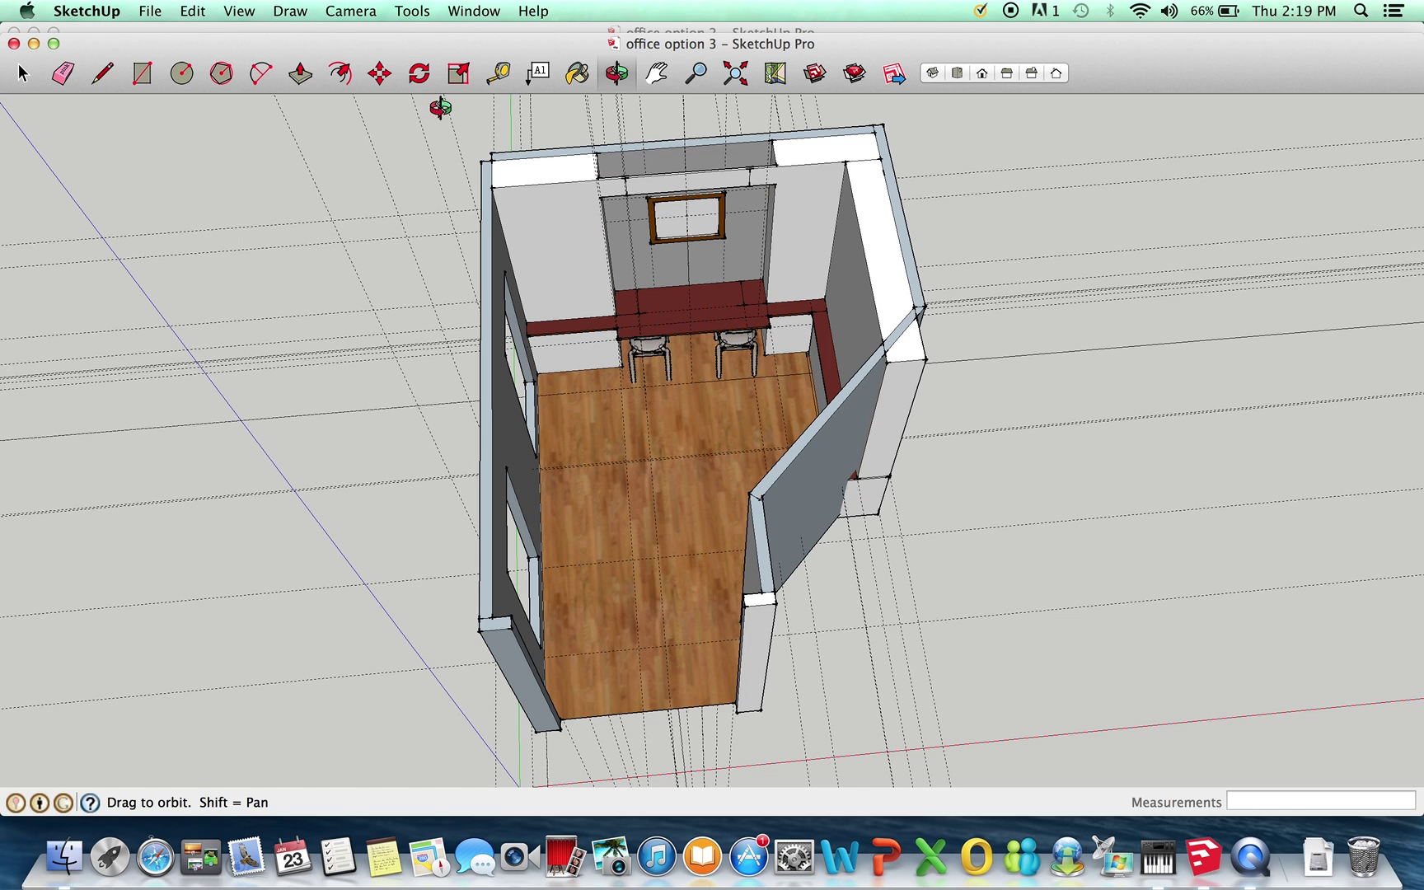
{"action": "left_click", "coordinate": [14, 43]}
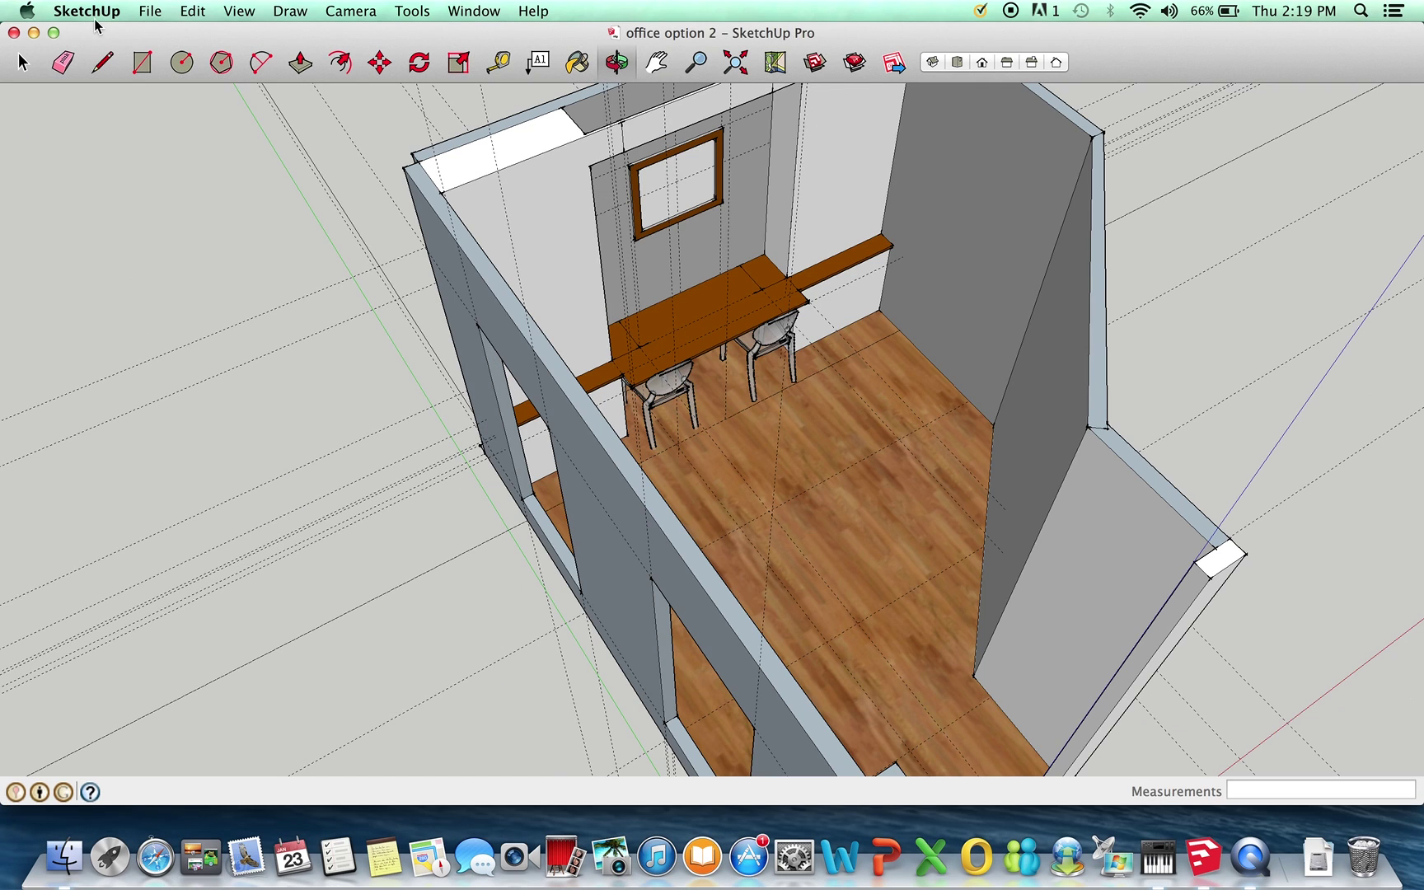
Step: Open the recent model 'office option 4' and fit the whole room in view
{"action": "left_click", "coordinate": [151, 11]}
{"action": "mouse_move", "coordinate": [201, 77]}
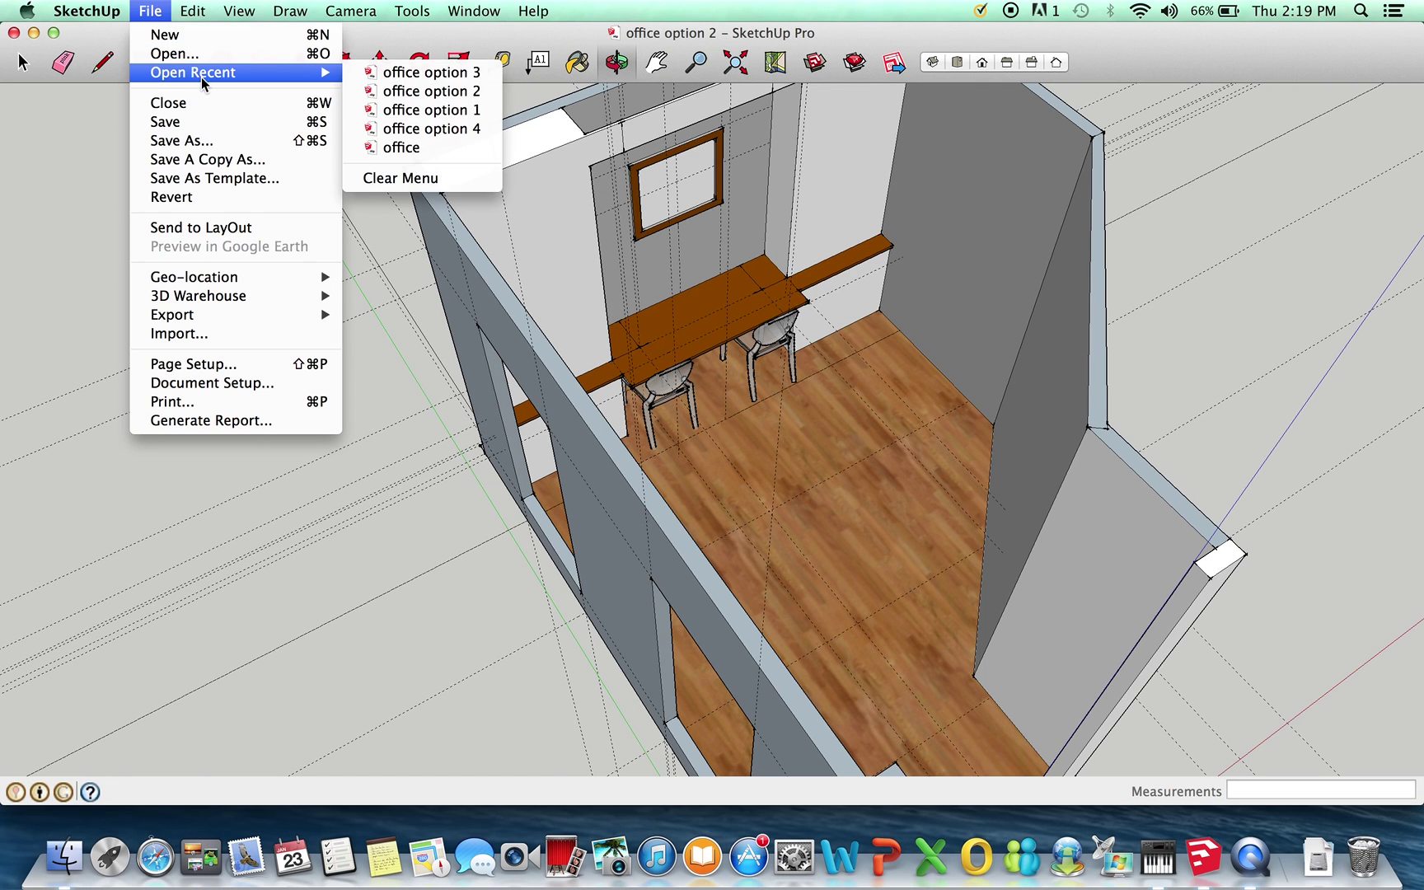
{"action": "left_click", "coordinate": [416, 131]}
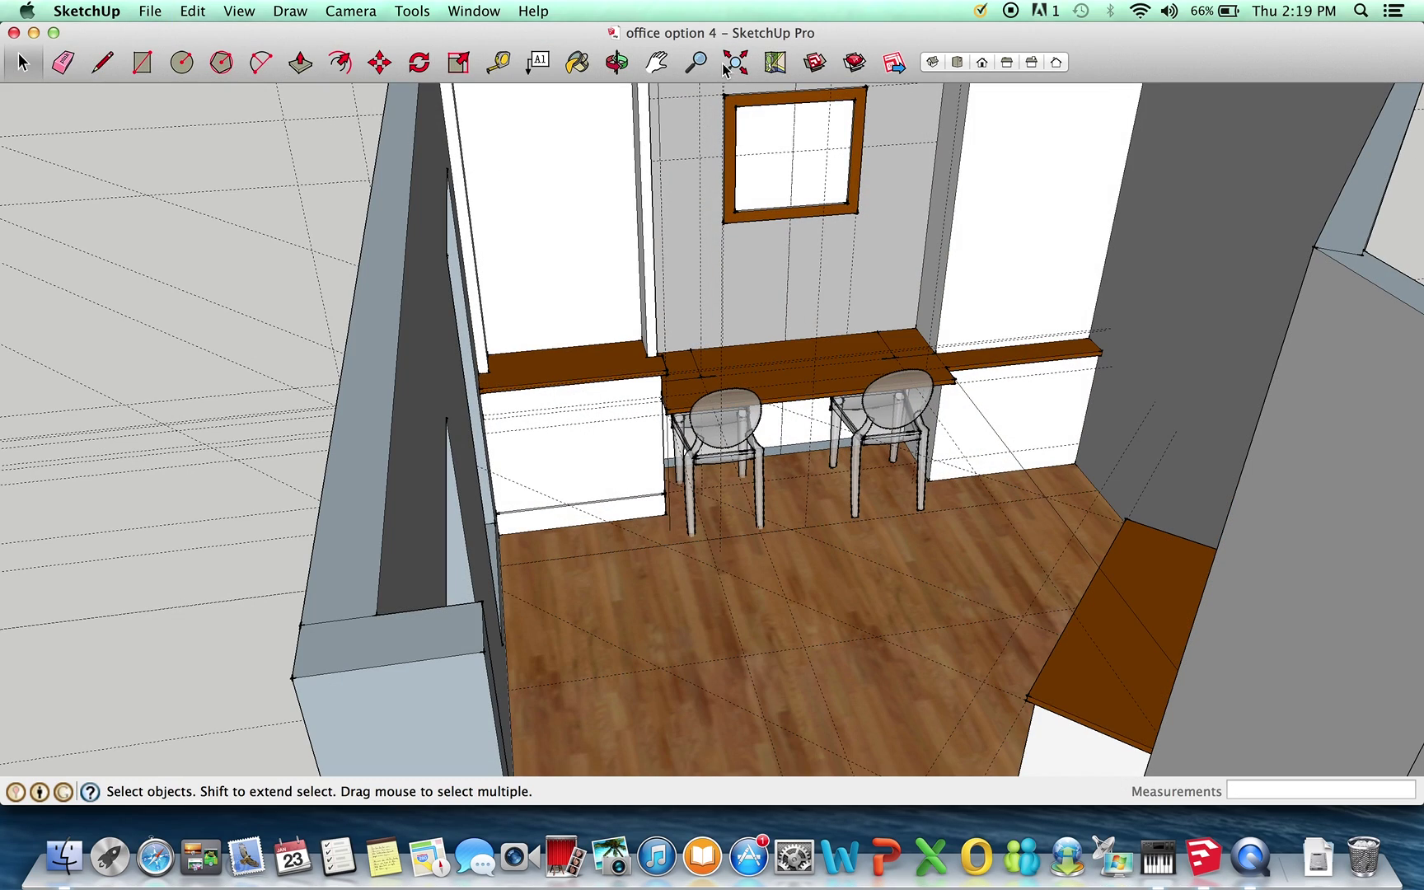
{"action": "left_click", "coordinate": [726, 68]}
Step: Orbit to show the brick exterior wall, then back toward the desk wall
{"action": "left_click", "coordinate": [615, 63]}
{"action": "left_click_drag", "start_coordinate": [866, 412], "coordinate": [1003, 323]}
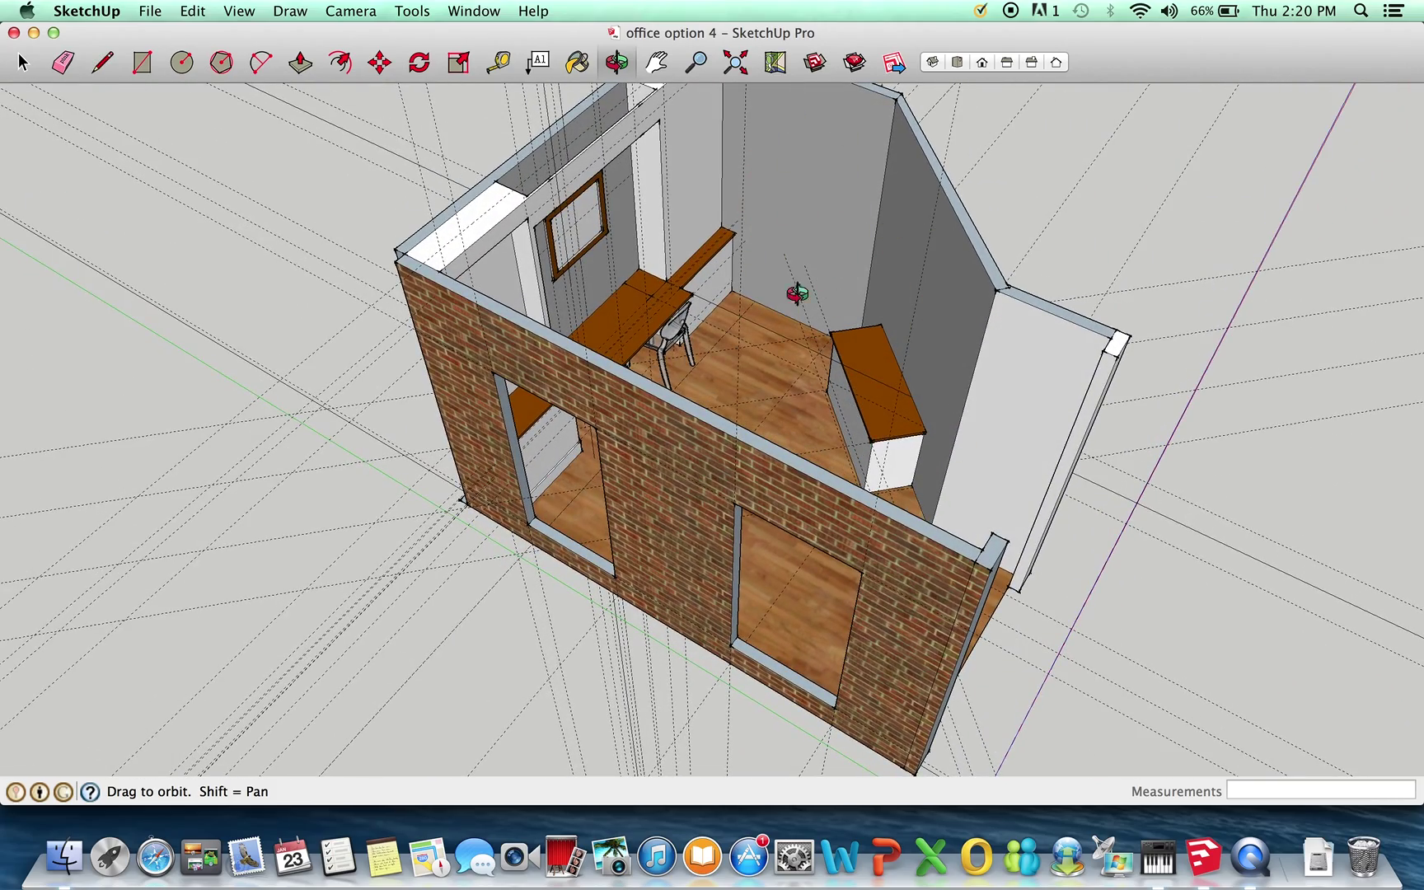
{"action": "left_click_drag", "start_coordinate": [841, 364], "coordinate": [588, 212]}
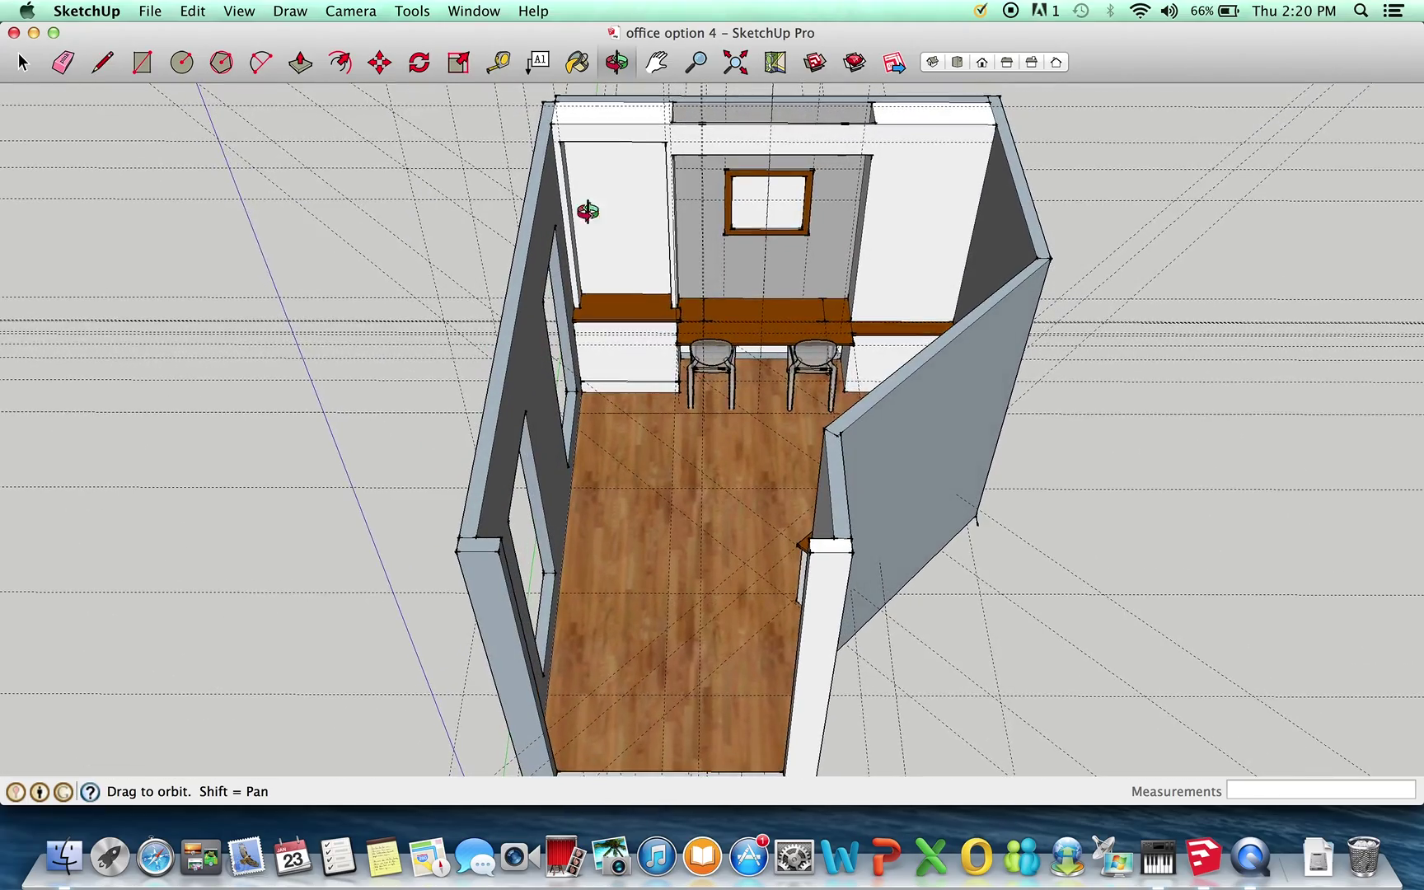
{"action": "left_click", "coordinate": [711, 64]}
Step: Zoom and orbit the office option 4 room, then look down on desk, chairs and floor
{"action": "left_click_drag", "start_coordinate": [816, 461], "coordinate": [821, 82]}
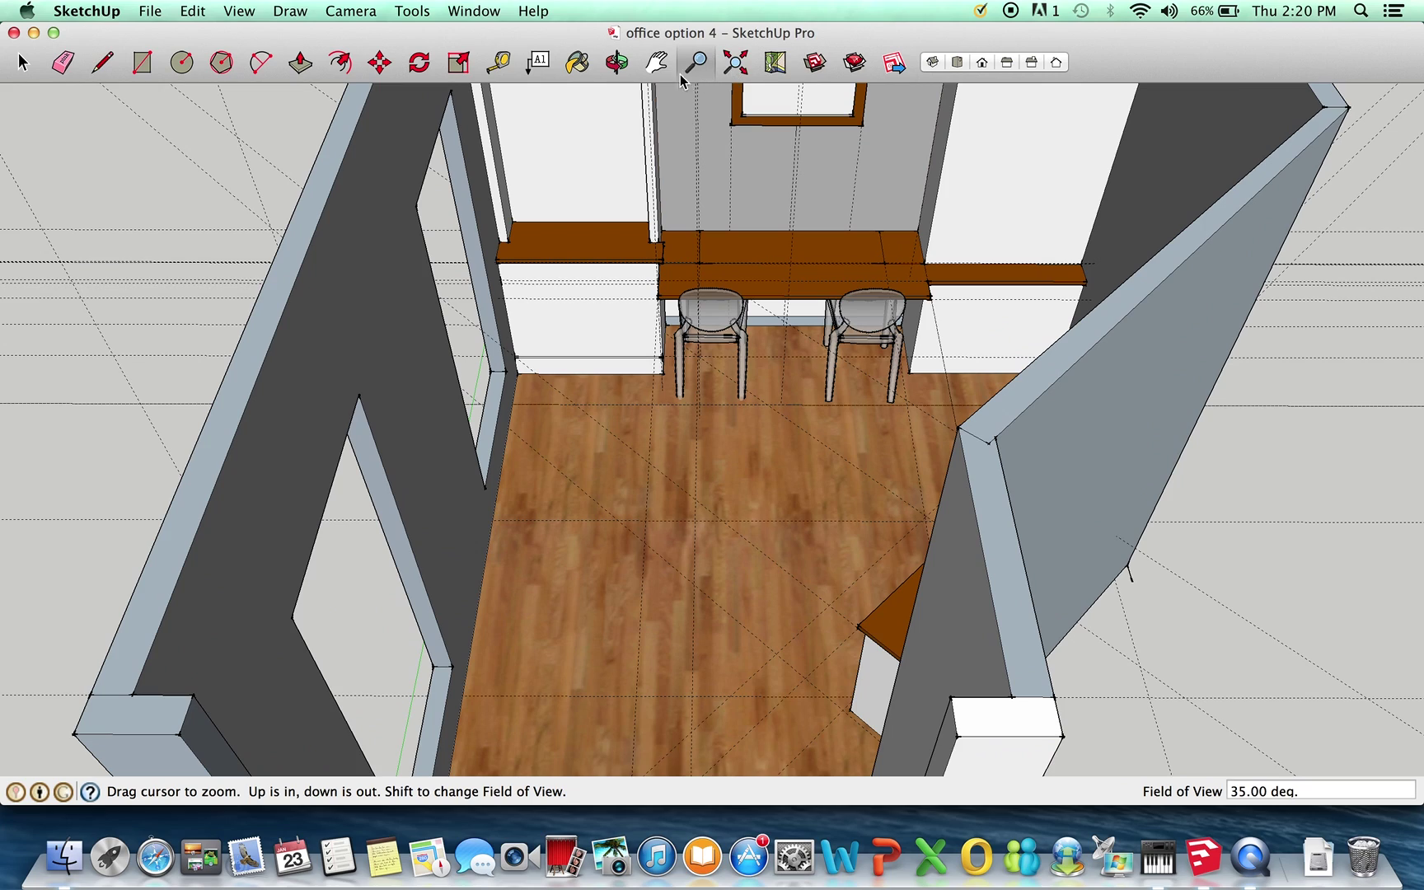
{"action": "left_click", "coordinate": [657, 63]}
{"action": "left_click", "coordinate": [617, 63]}
{"action": "left_click_drag", "start_coordinate": [701, 132], "coordinate": [765, 134]}
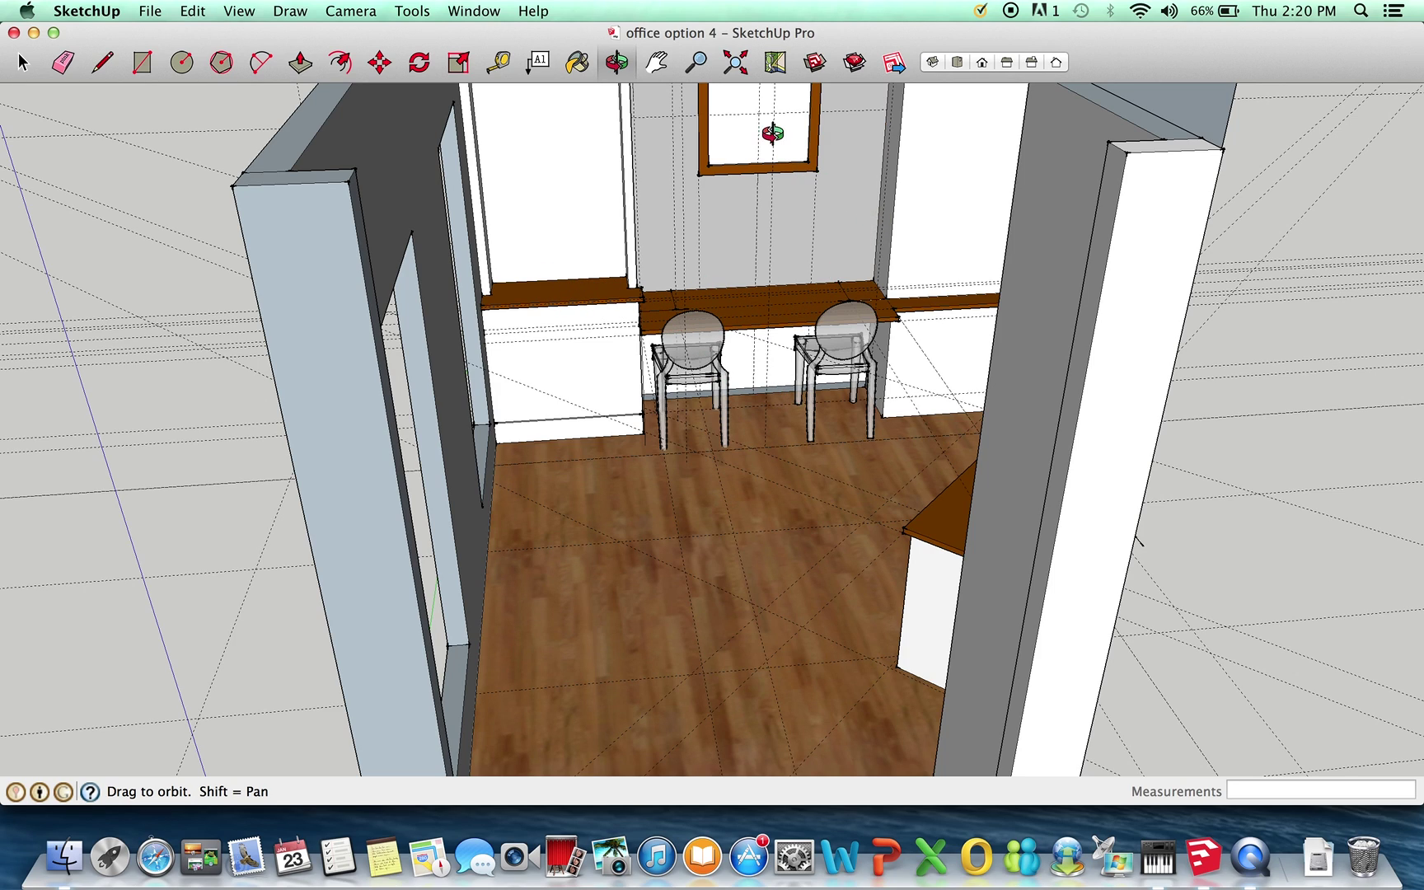
{"action": "left_click_drag", "start_coordinate": [774, 478], "coordinate": [758, 418]}
{"action": "left_click", "coordinate": [735, 63]}
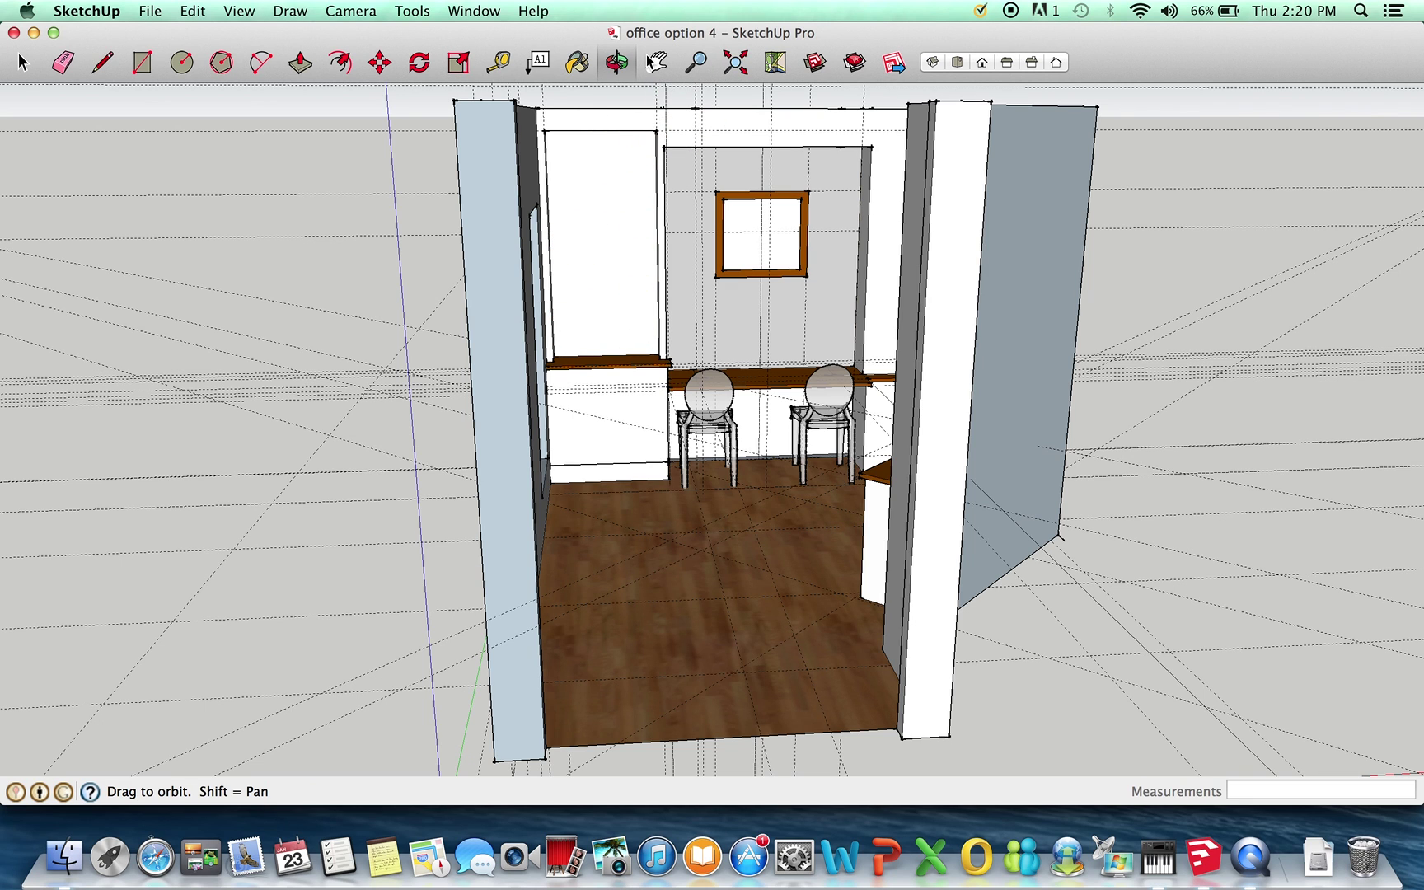
{"action": "left_click_drag", "start_coordinate": [674, 169], "coordinate": [669, 331]}
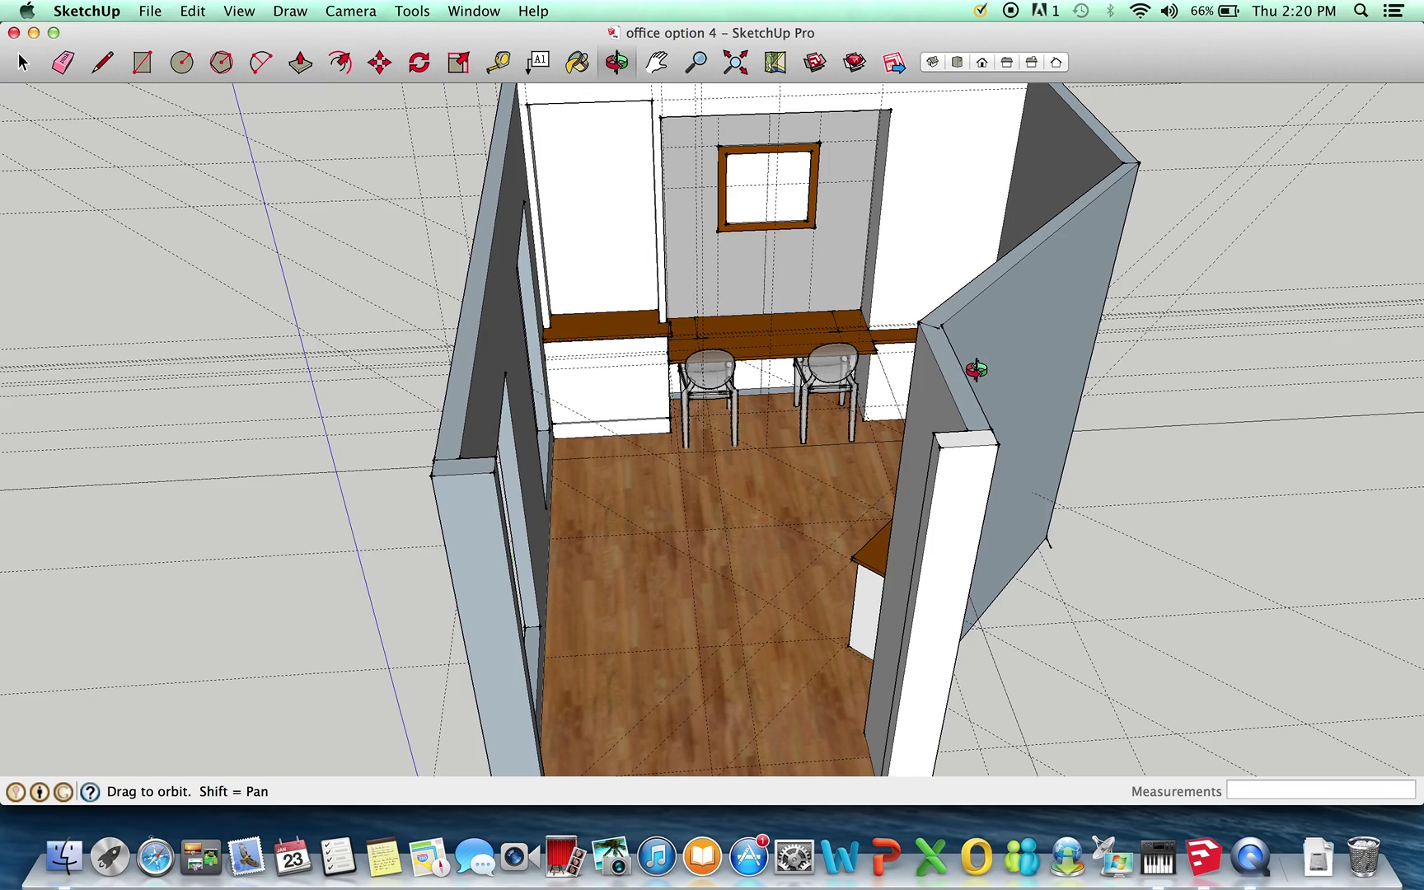
{"action": "left_click_drag", "start_coordinate": [977, 370], "coordinate": [720, 464]}
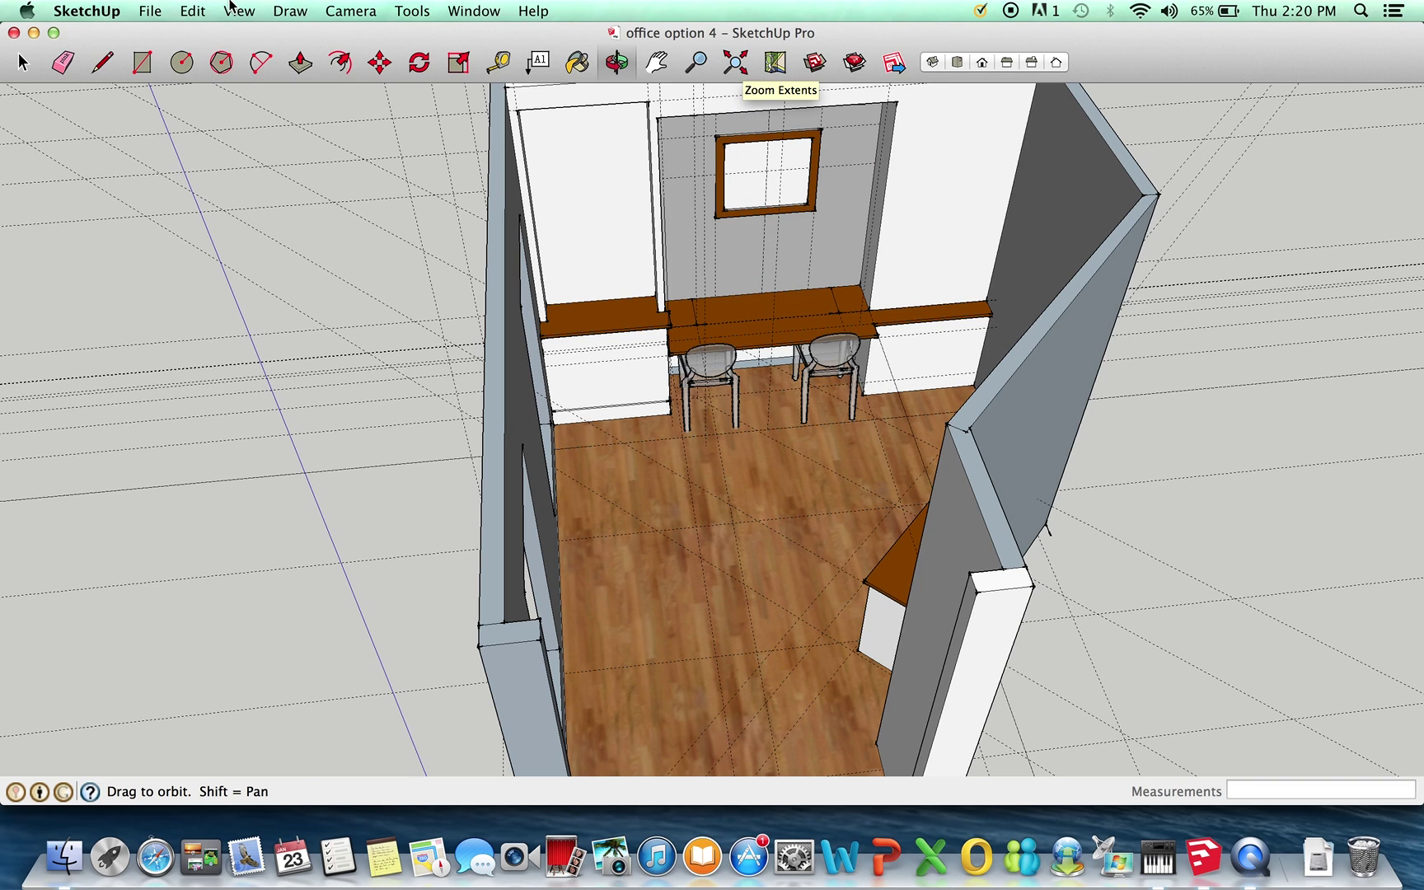
Step: Close office option 4 and office option 2, leaving only the blank Untitled model
{"action": "left_click", "coordinate": [14, 33]}
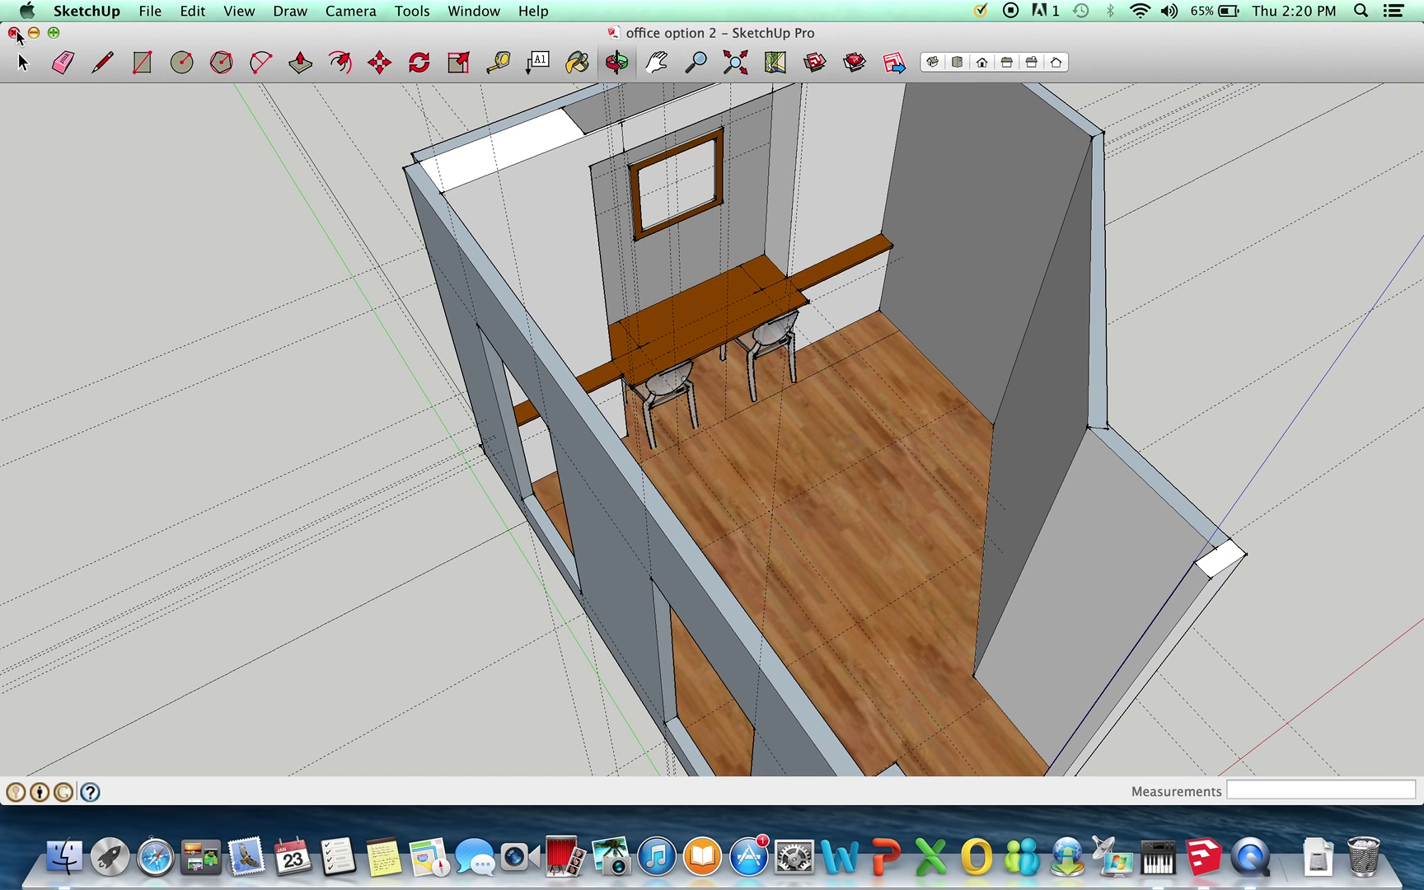
{"action": "left_click", "coordinate": [14, 33]}
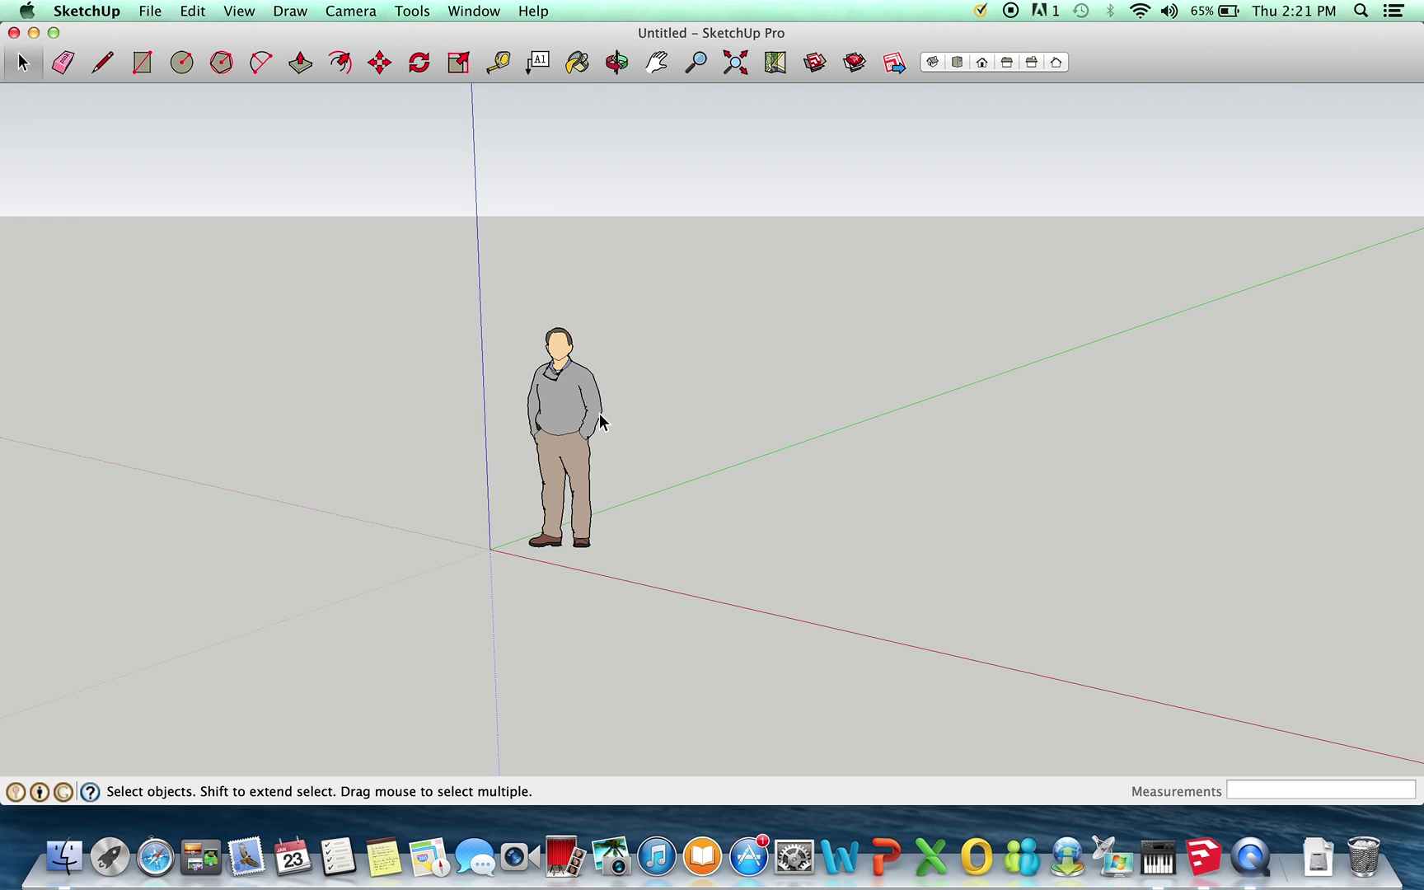
Step: Delete the default person figure and switch to the Top view
{"action": "left_click", "coordinate": [581, 423]}
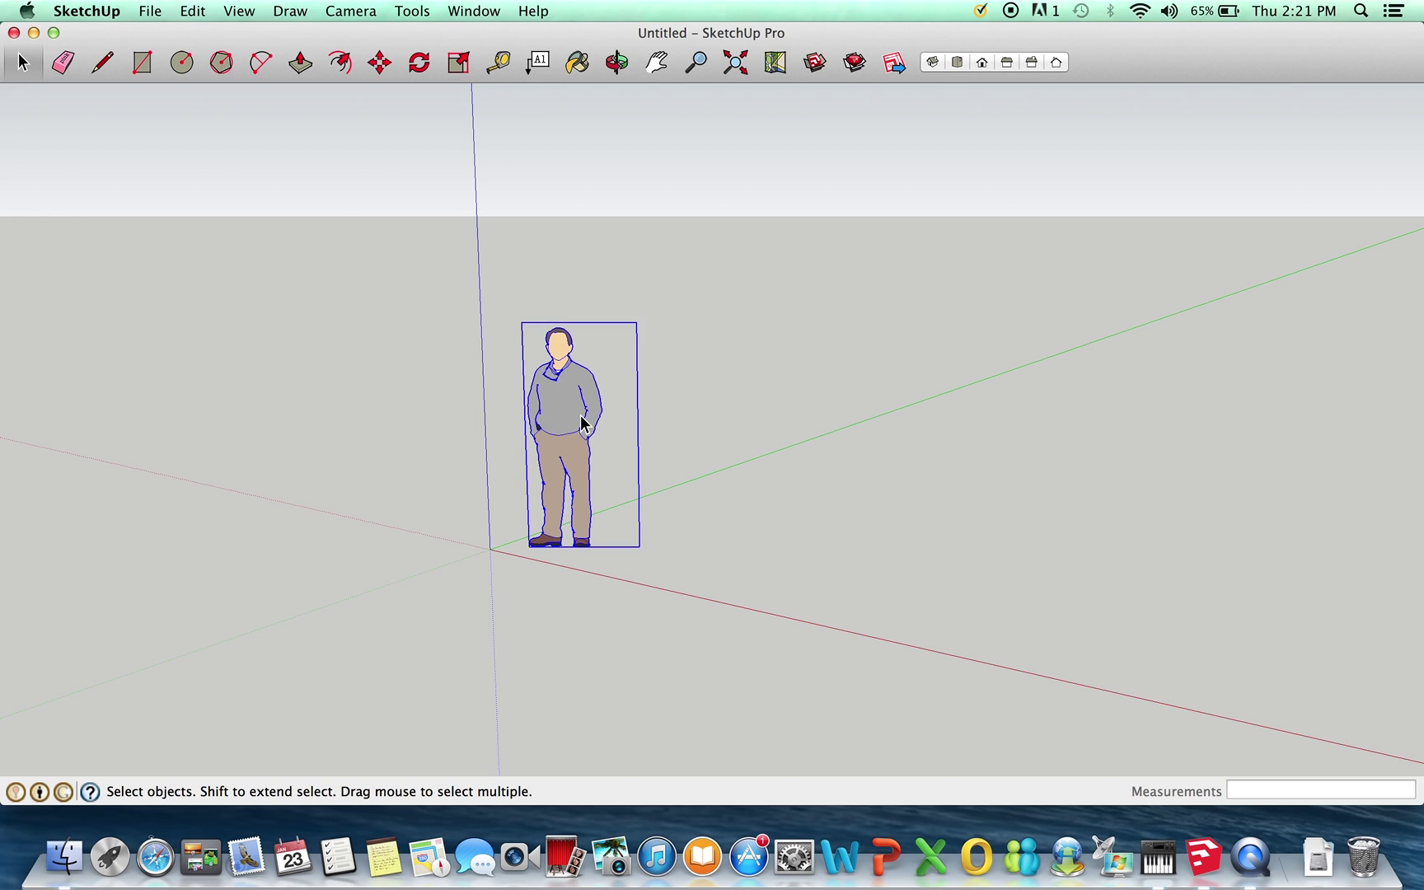
{"action": "key", "text": "Delete"}
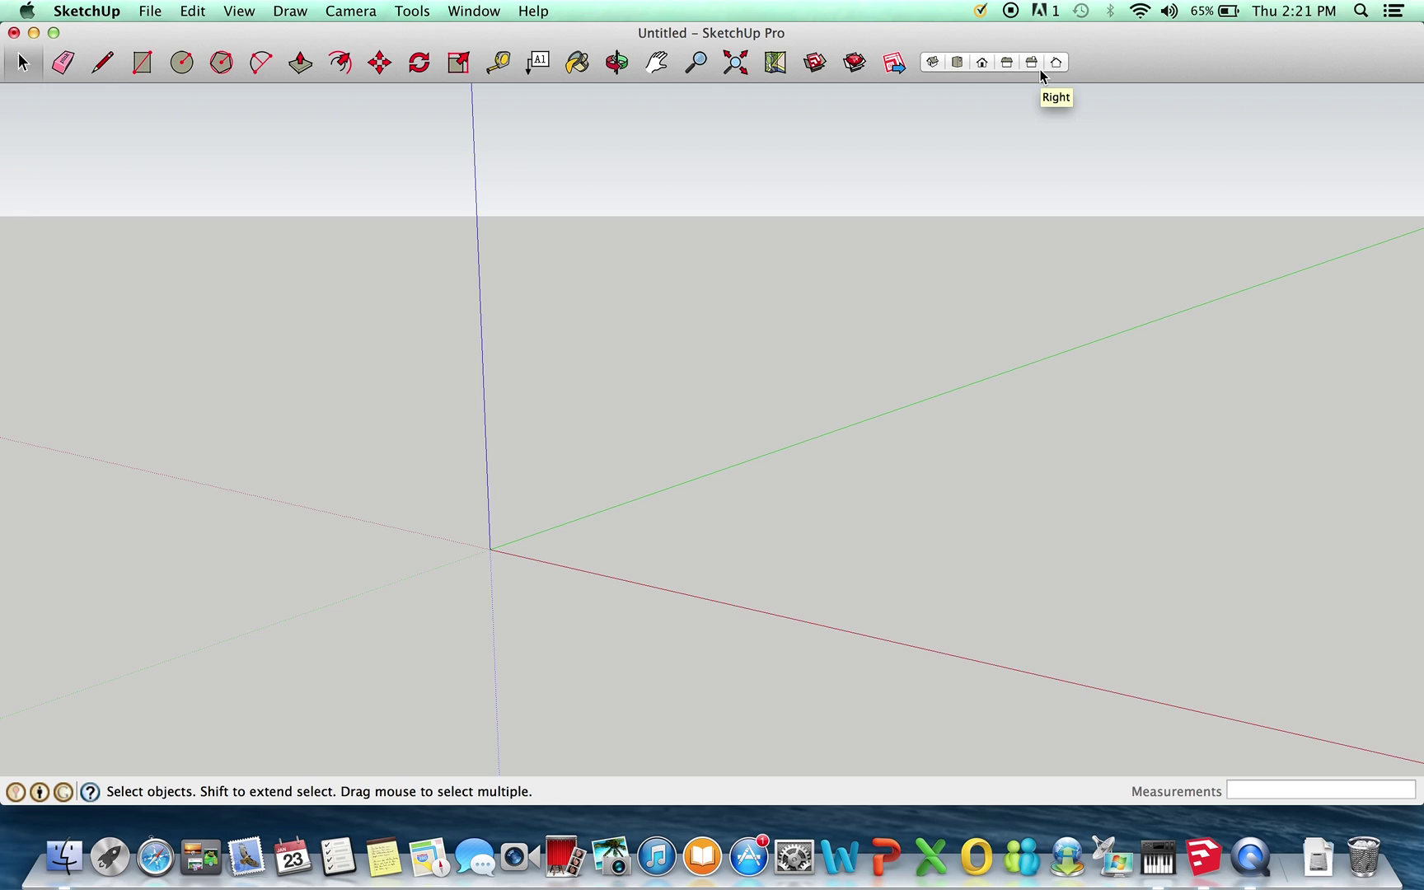
{"action": "left_click", "coordinate": [957, 63]}
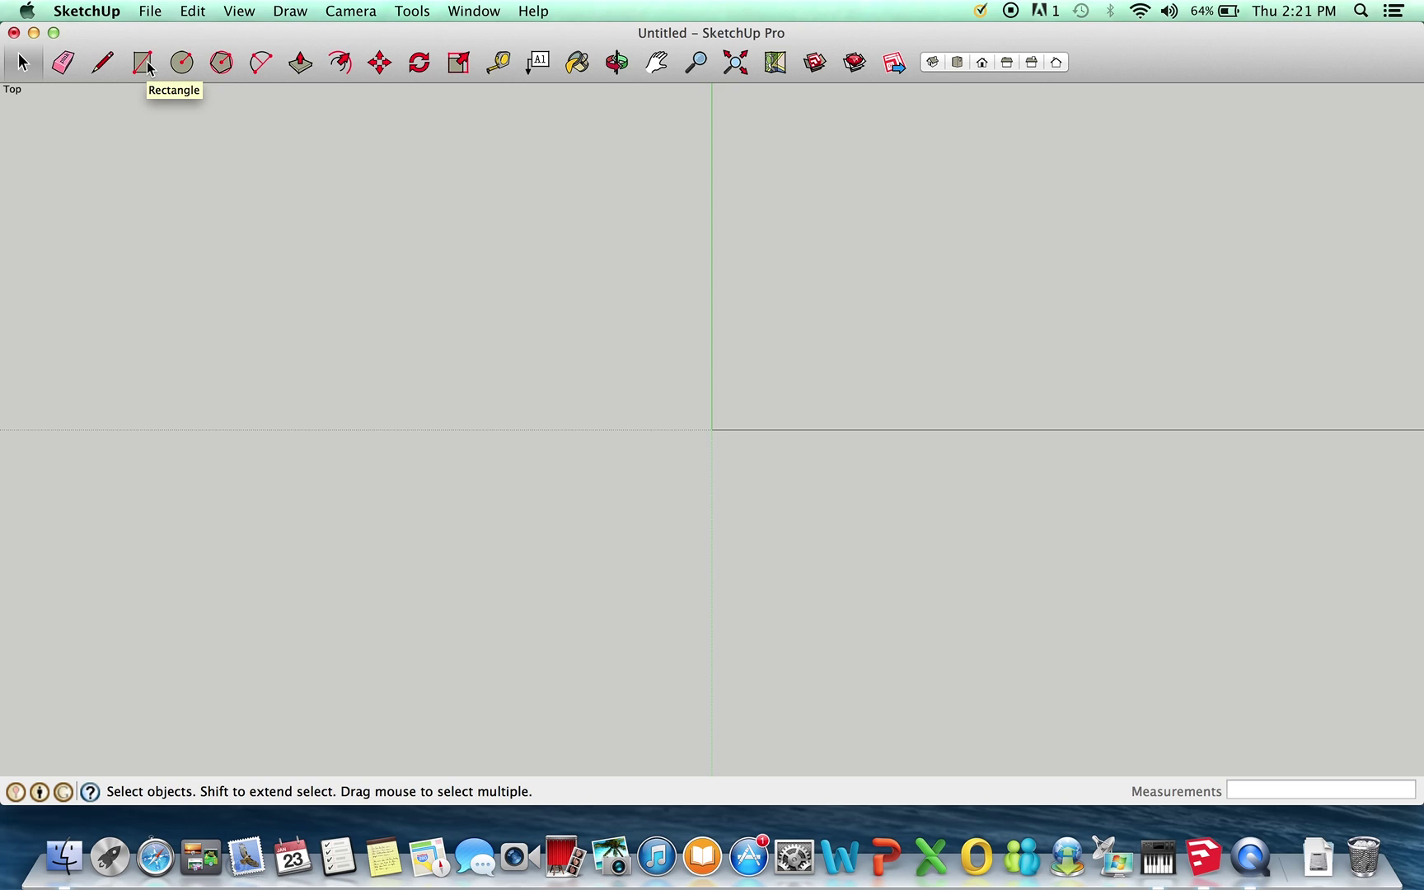
Step: Draw a 9' by 10' rectangular face near the origin and select it
{"action": "left_click", "coordinate": [142, 63]}
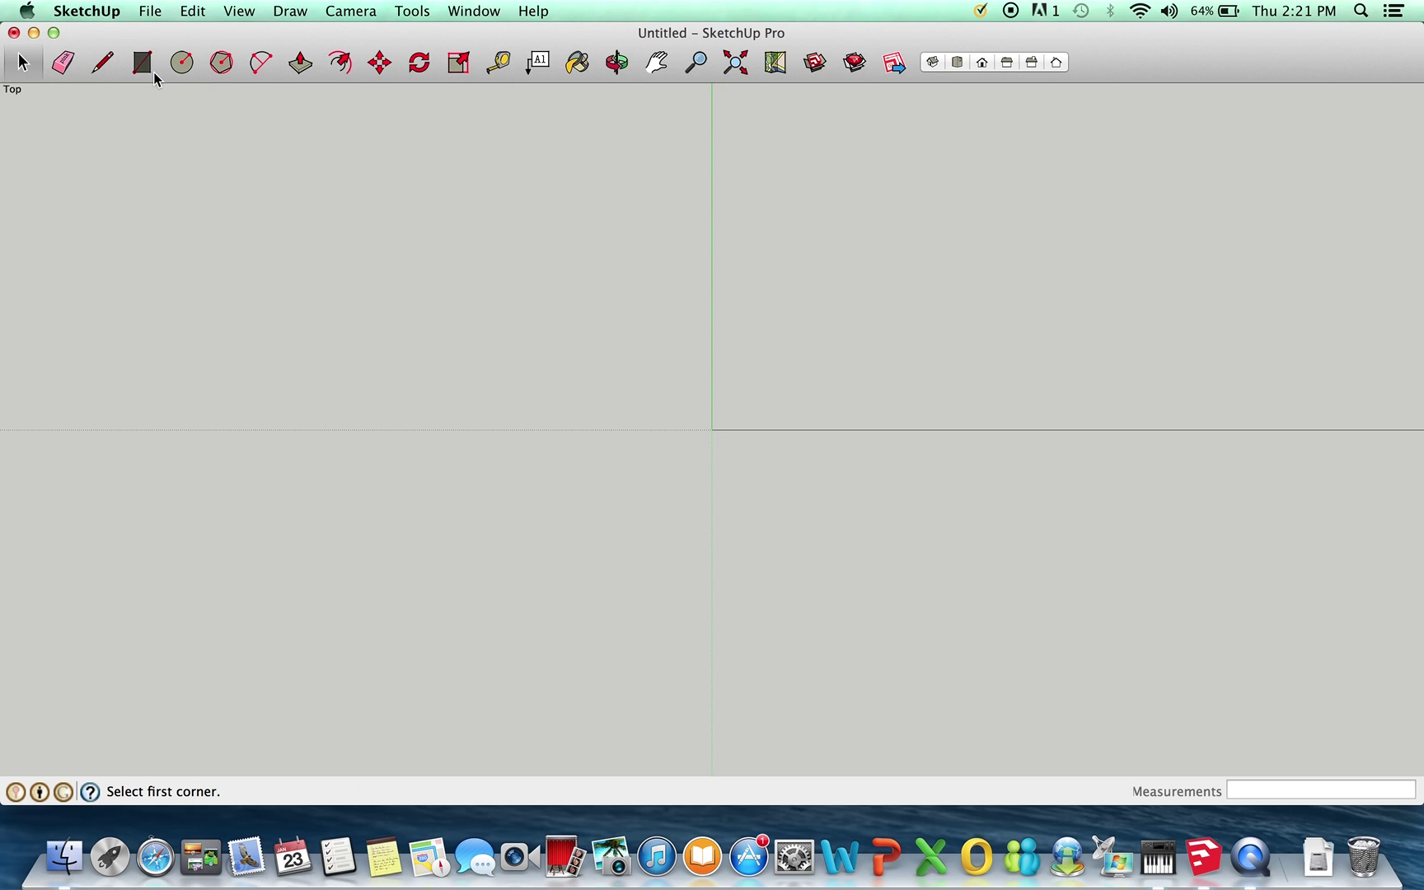
{"action": "left_click", "coordinate": [756, 111]}
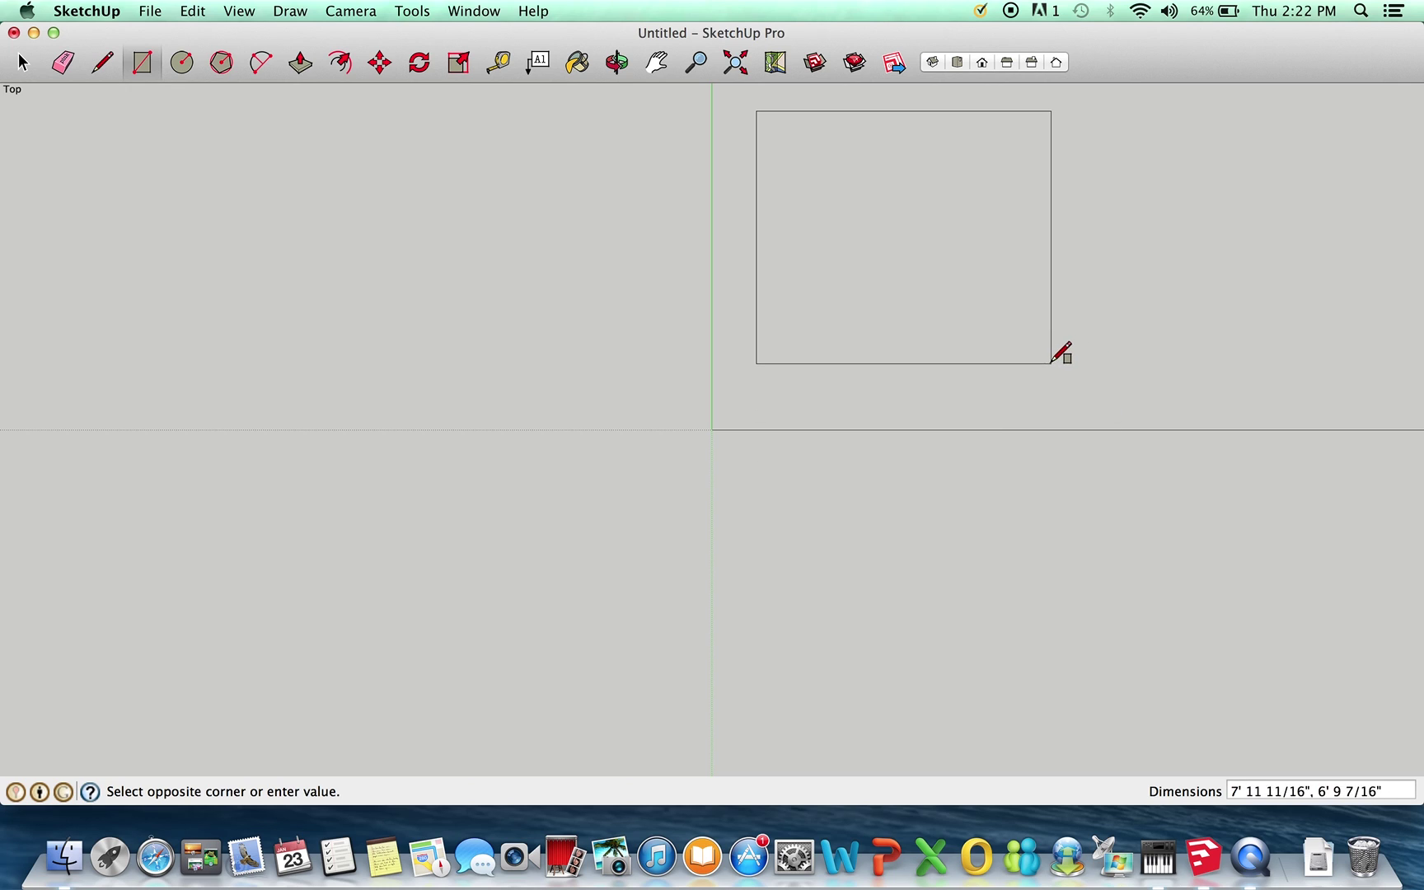
{"action": "left_click", "coordinate": [1022, 365]}
{"action": "type", "text": "9',10"}
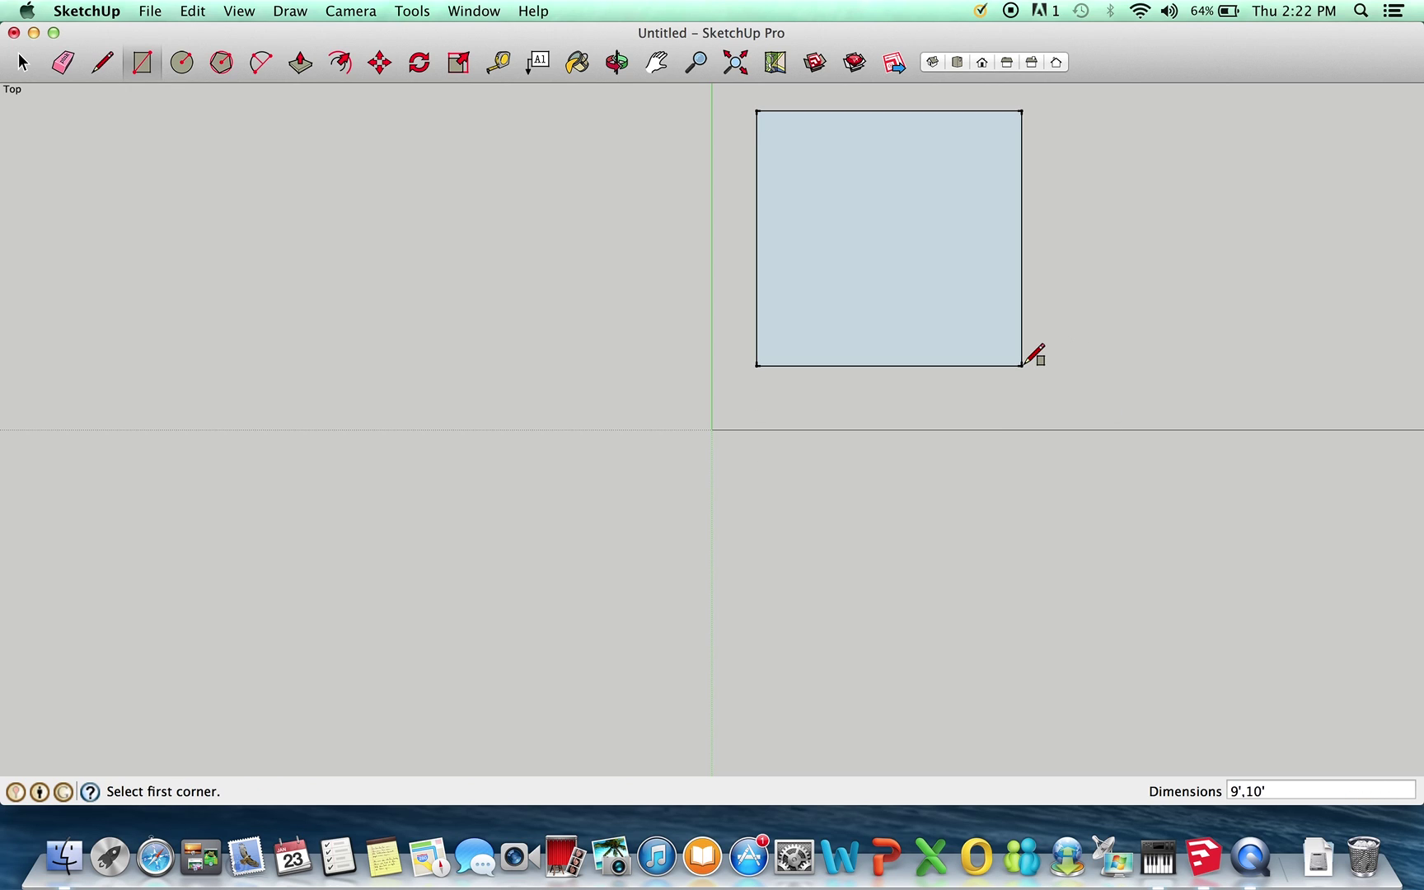
{"action": "key", "text": "Return"}
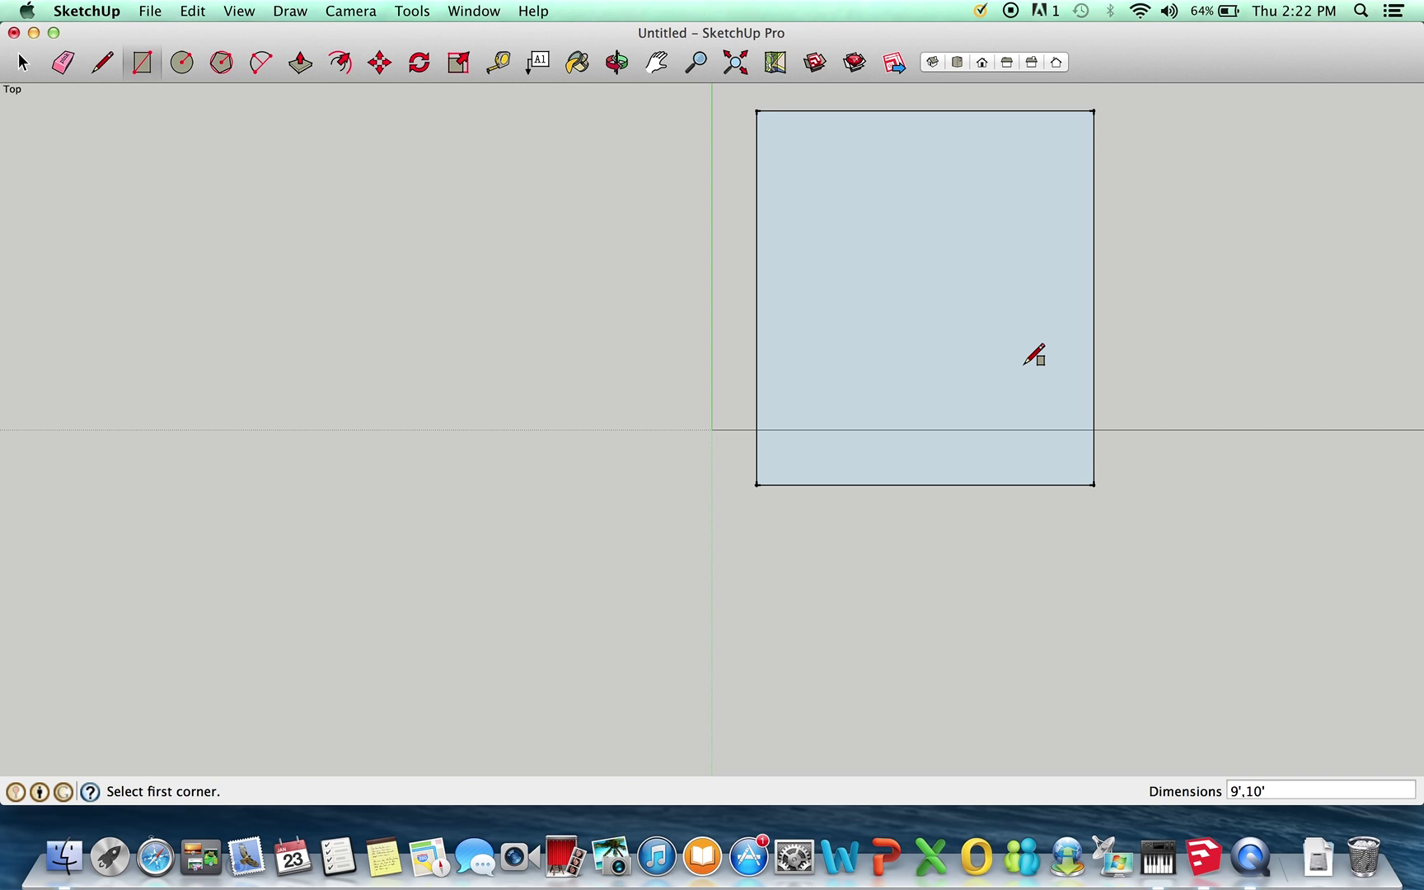
{"action": "left_click", "coordinate": [21, 63]}
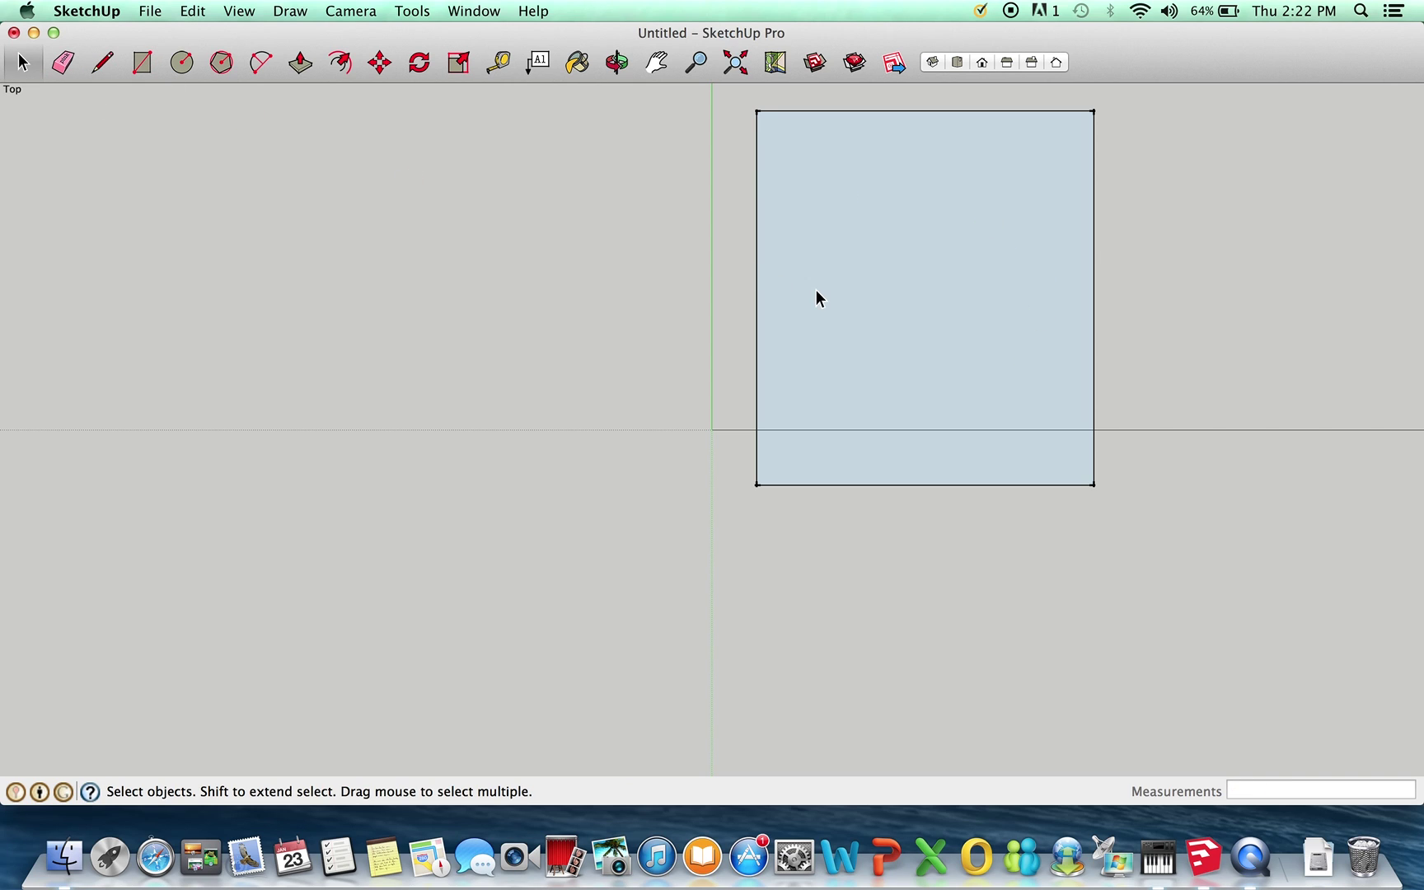
{"action": "left_click", "coordinate": [816, 291]}
Step: Move the rectangle up and to the right
{"action": "left_click", "coordinate": [380, 62]}
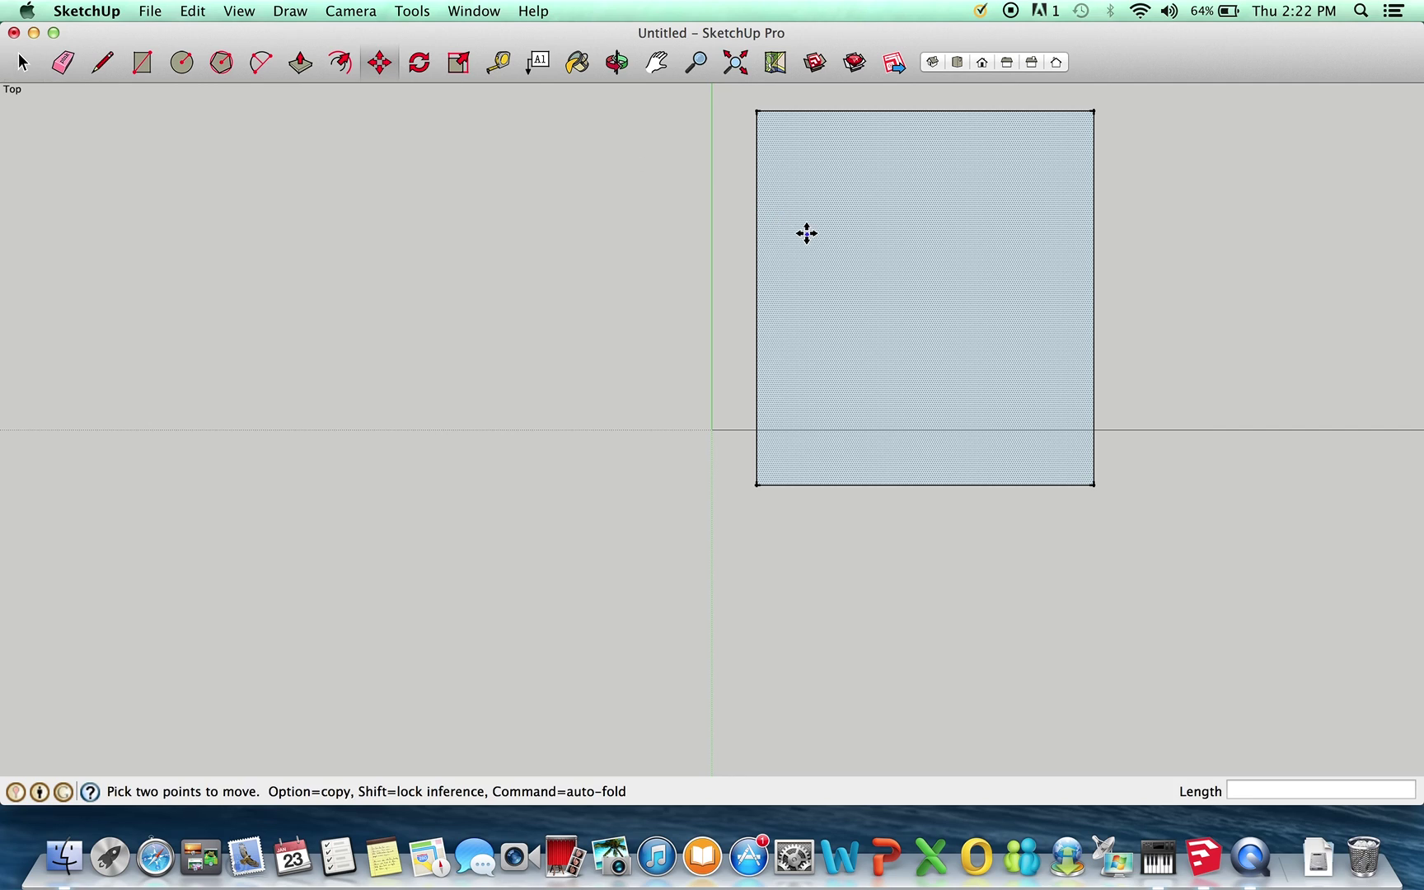
{"action": "left_click", "coordinate": [864, 296]}
{"action": "left_click", "coordinate": [910, 203]}
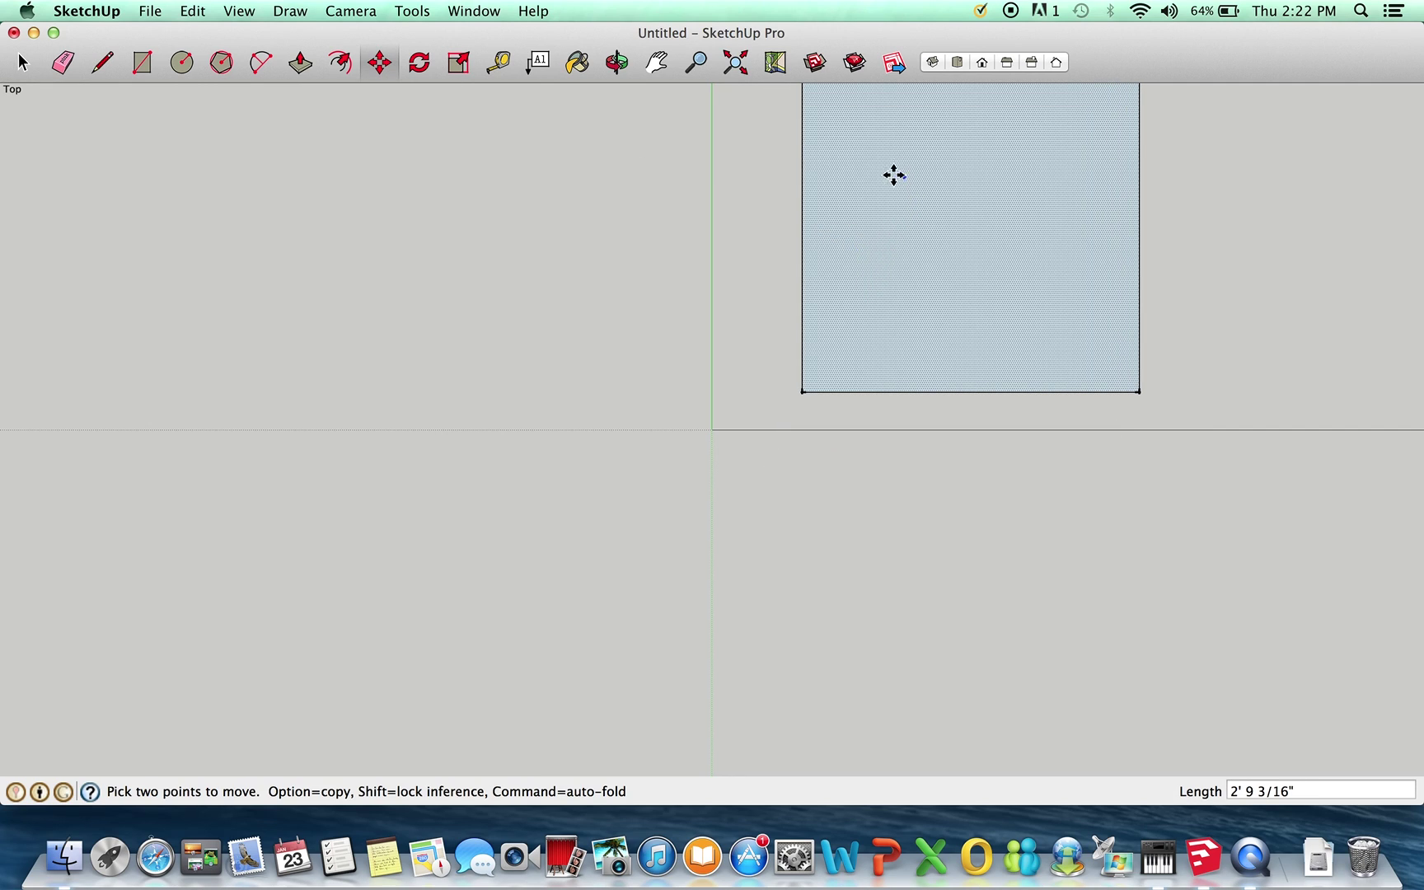
{"action": "left_click", "coordinate": [23, 64]}
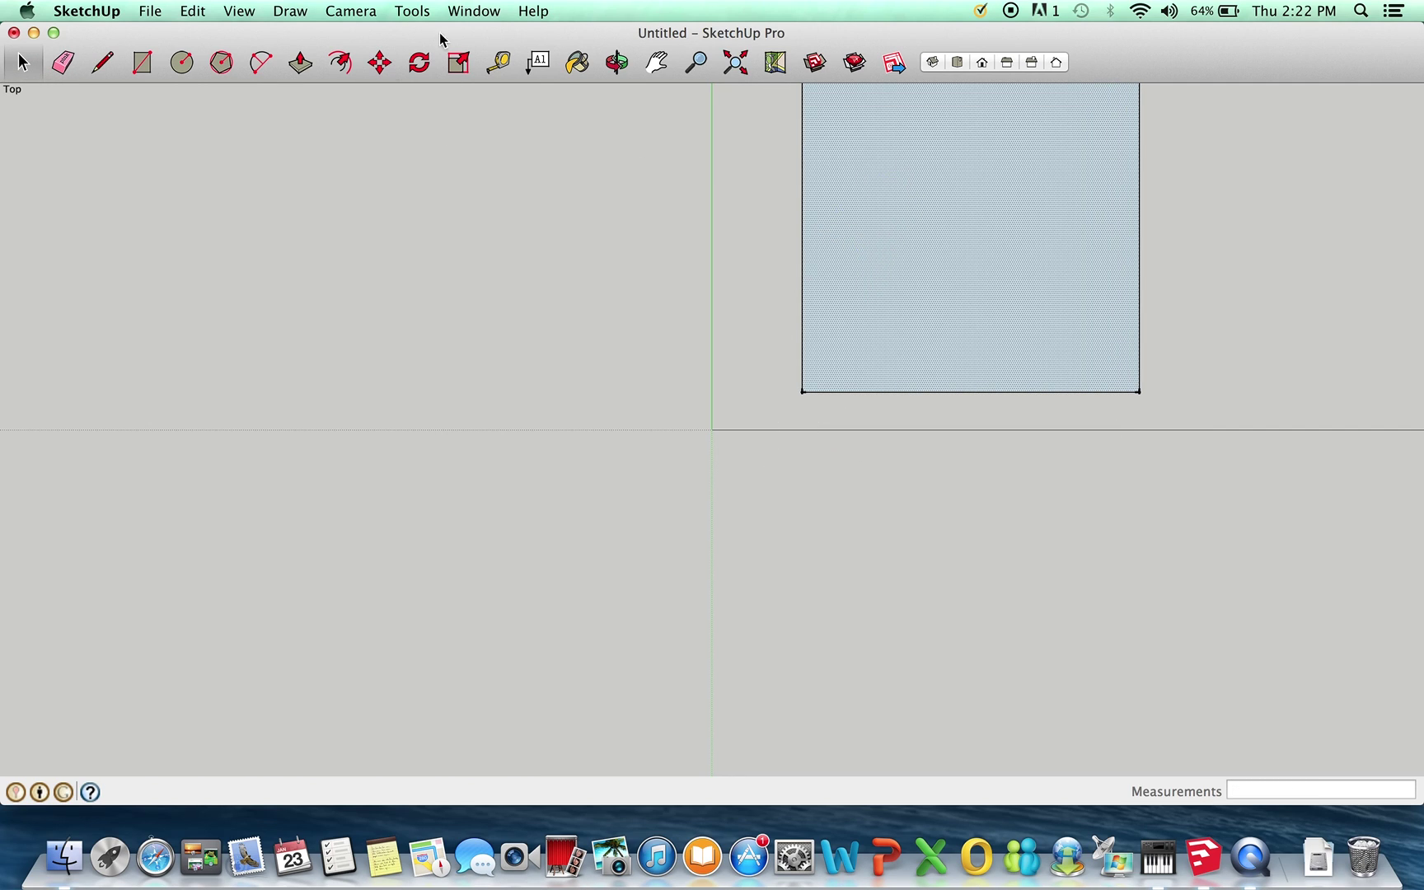
Step: Zoom to extents, then zoom out slightly so the whole rectangle shows with margin
{"action": "left_click", "coordinate": [746, 73]}
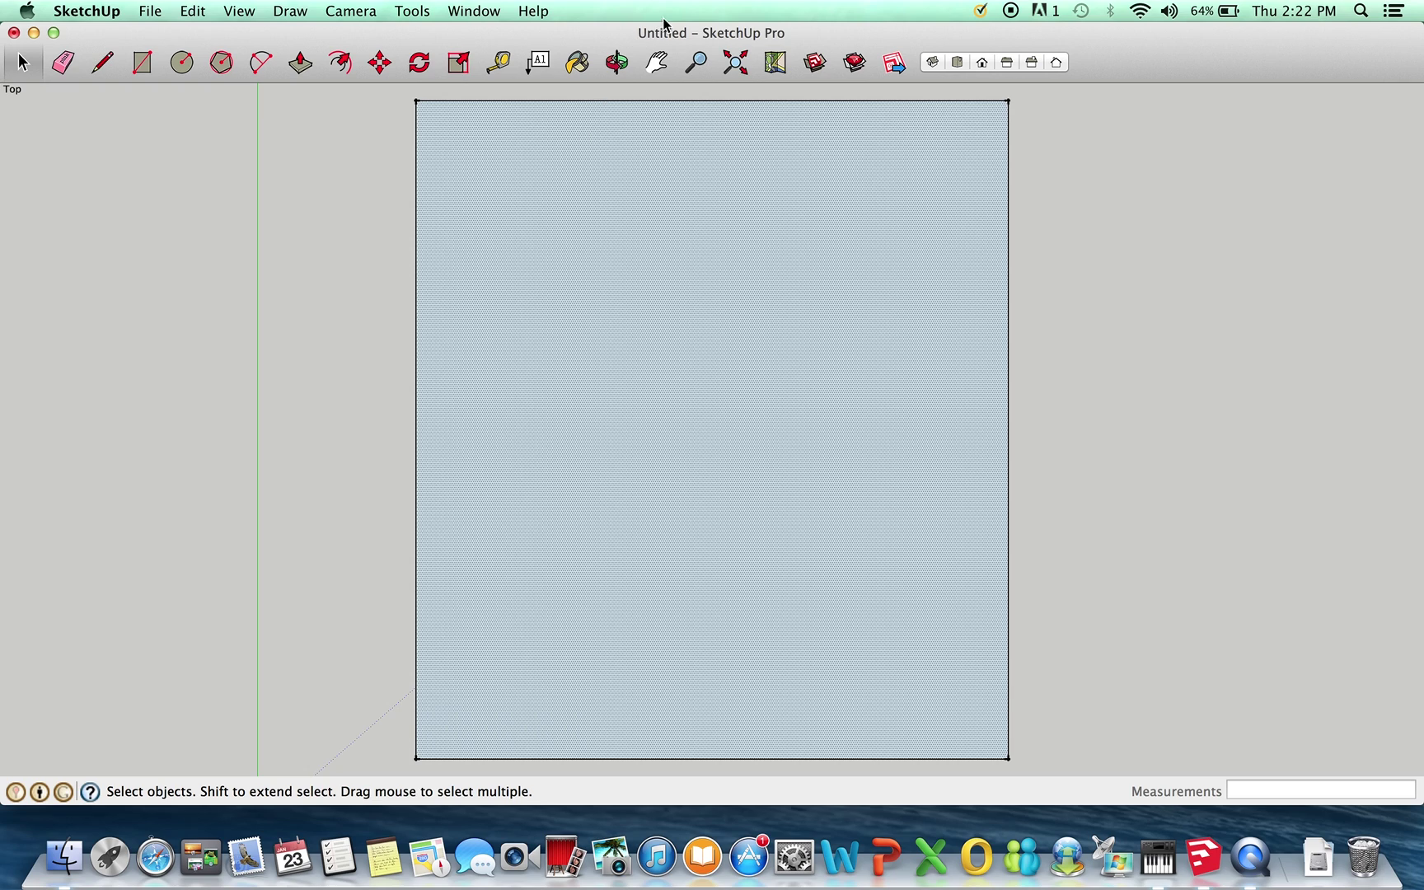
{"action": "left_click", "coordinate": [698, 62]}
{"action": "left_click_drag", "start_coordinate": [735, 207], "coordinate": [741, 290]}
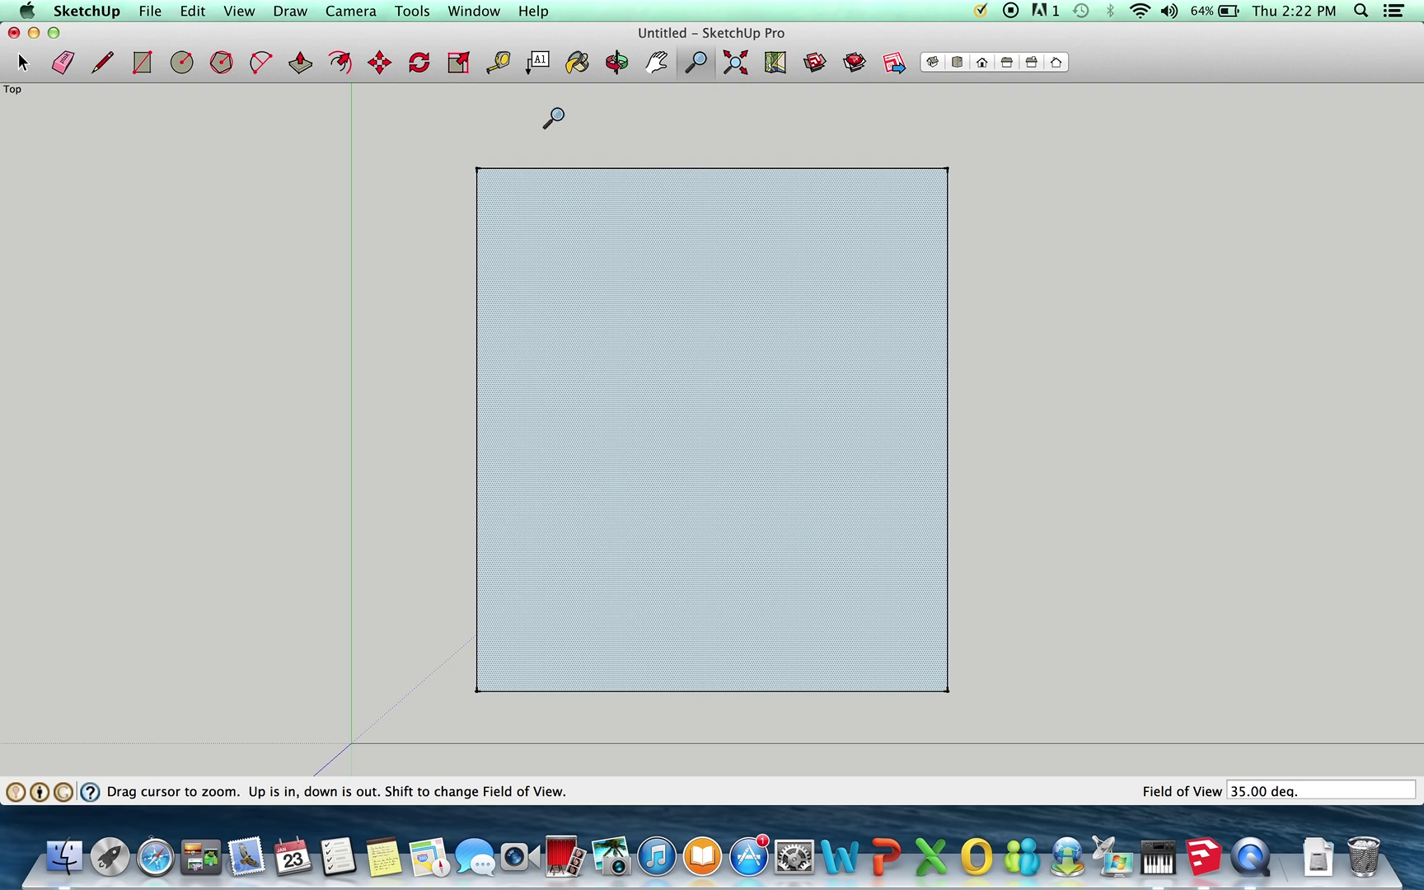
{"action": "left_click", "coordinate": [498, 63]}
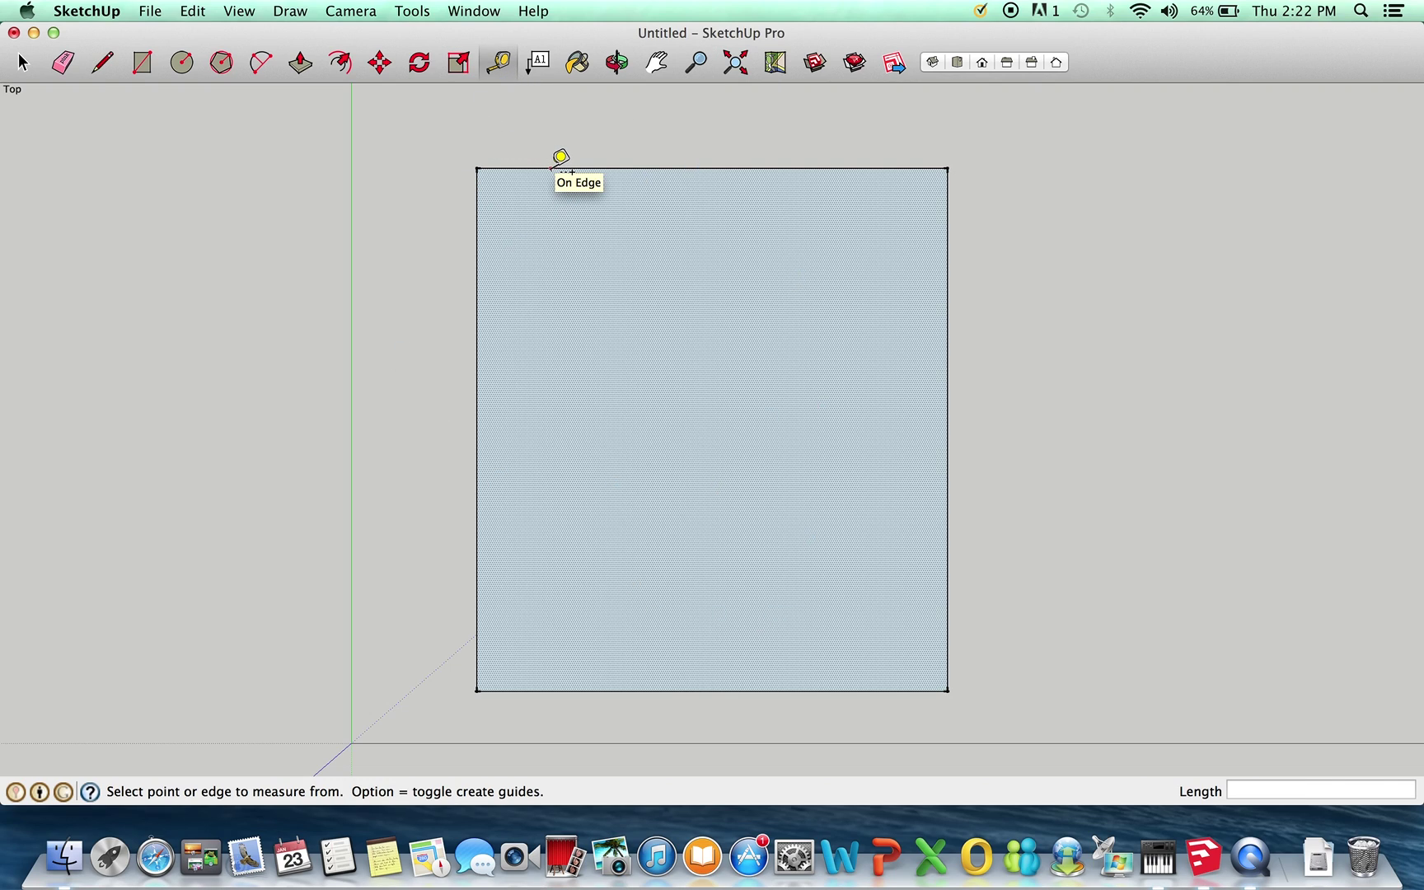
{"action": "left_click", "coordinate": [22, 61]}
Step: Place 4" guide lines above the rectangle's top edge and to the right of its right edge
{"action": "left_click", "coordinate": [319, 258]}
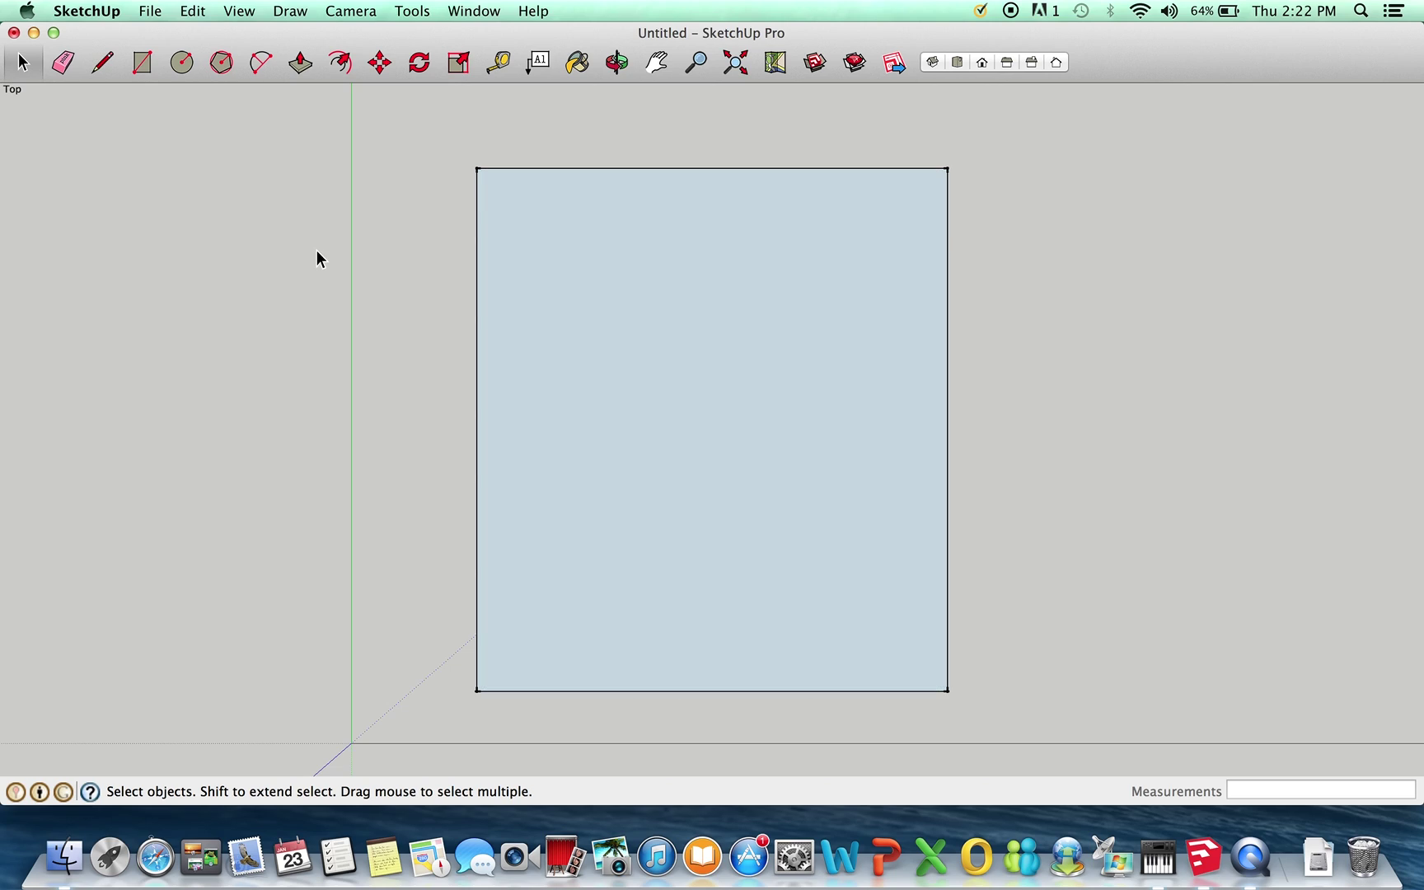
{"action": "left_click", "coordinate": [498, 63]}
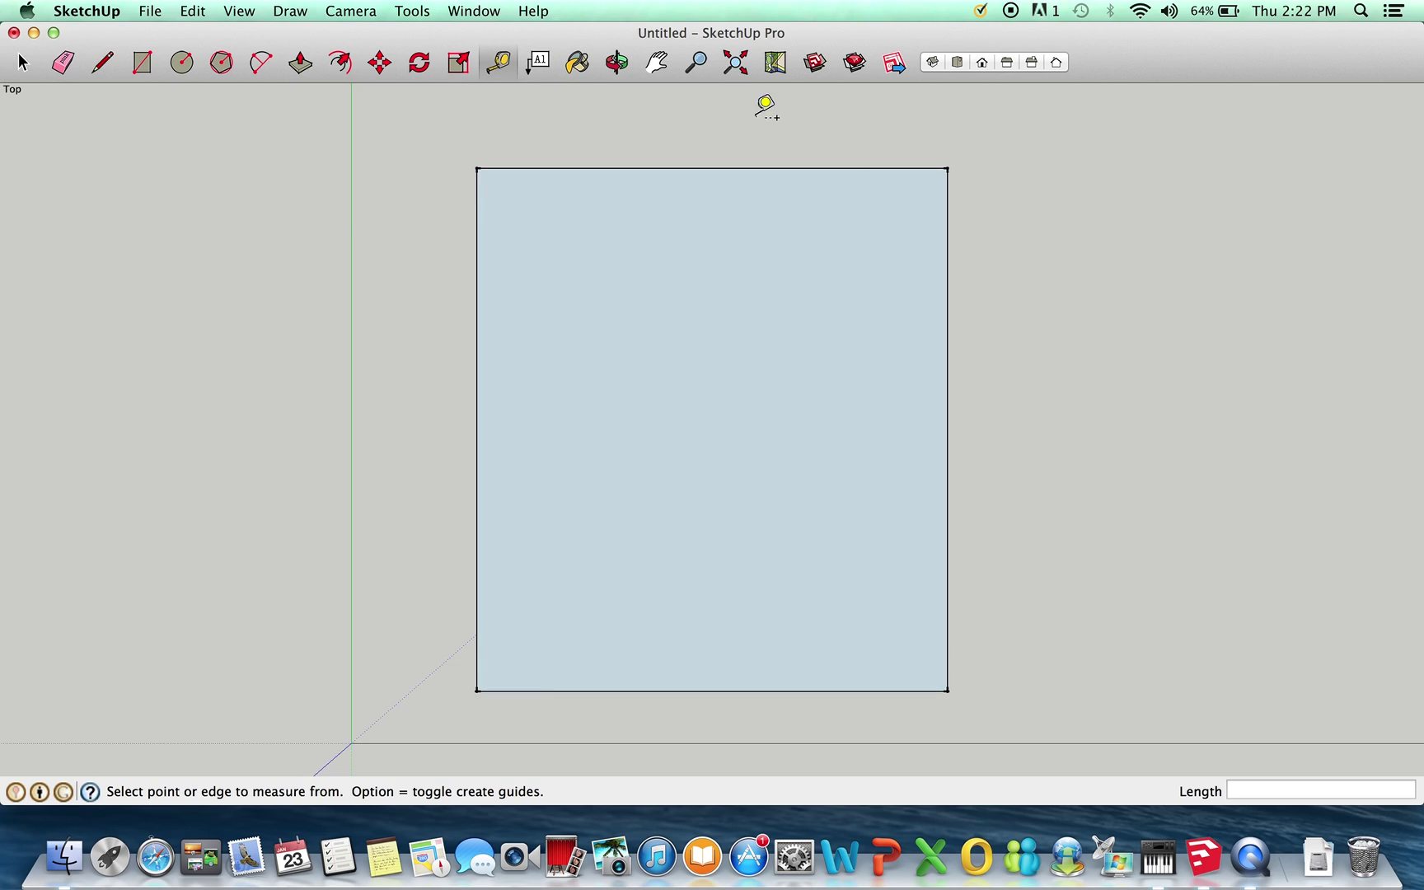
{"action": "left_click", "coordinate": [856, 167]}
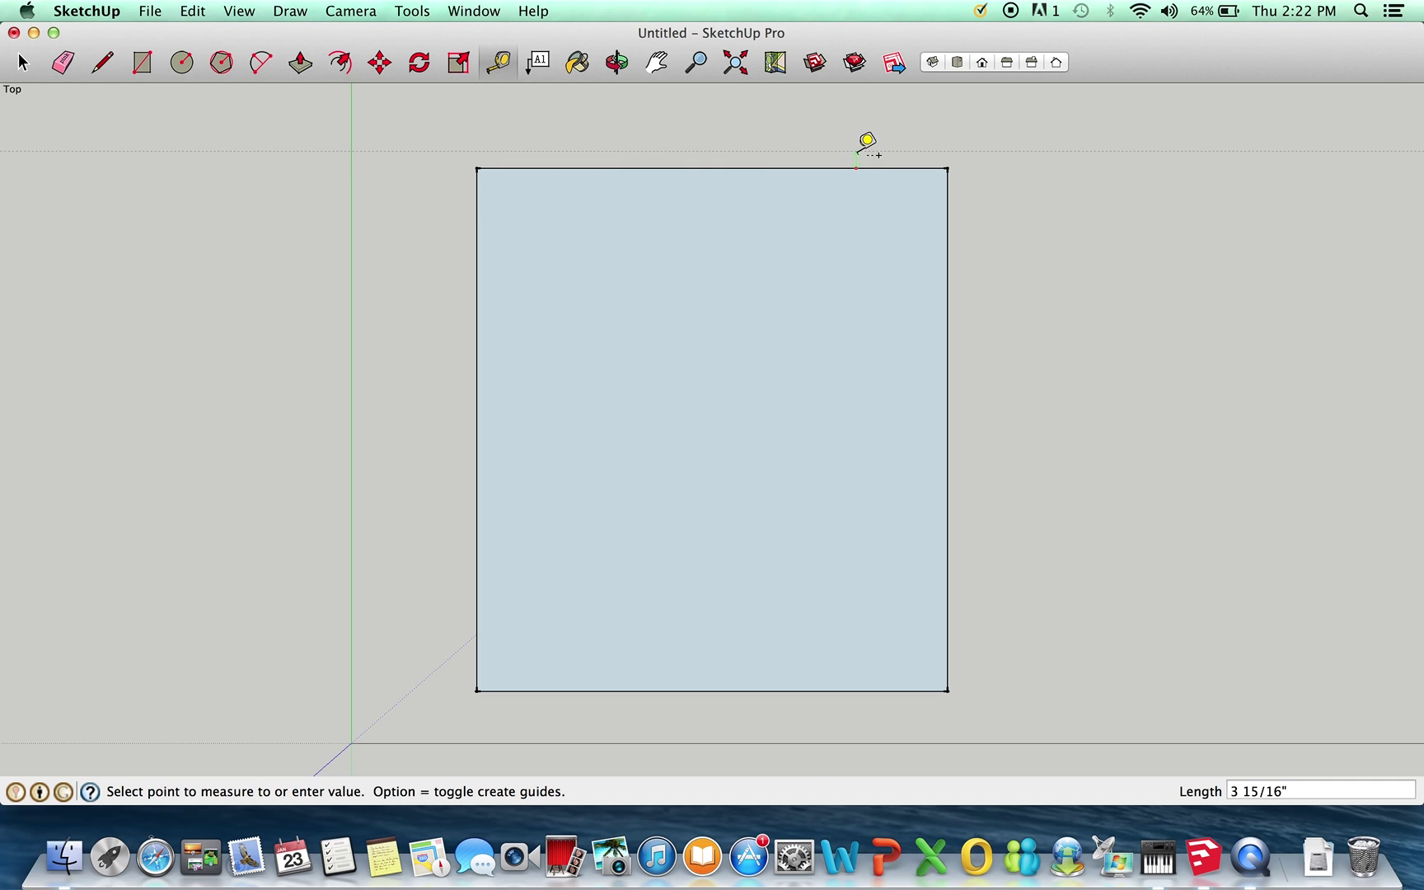
{"action": "left_click", "coordinate": [876, 142]}
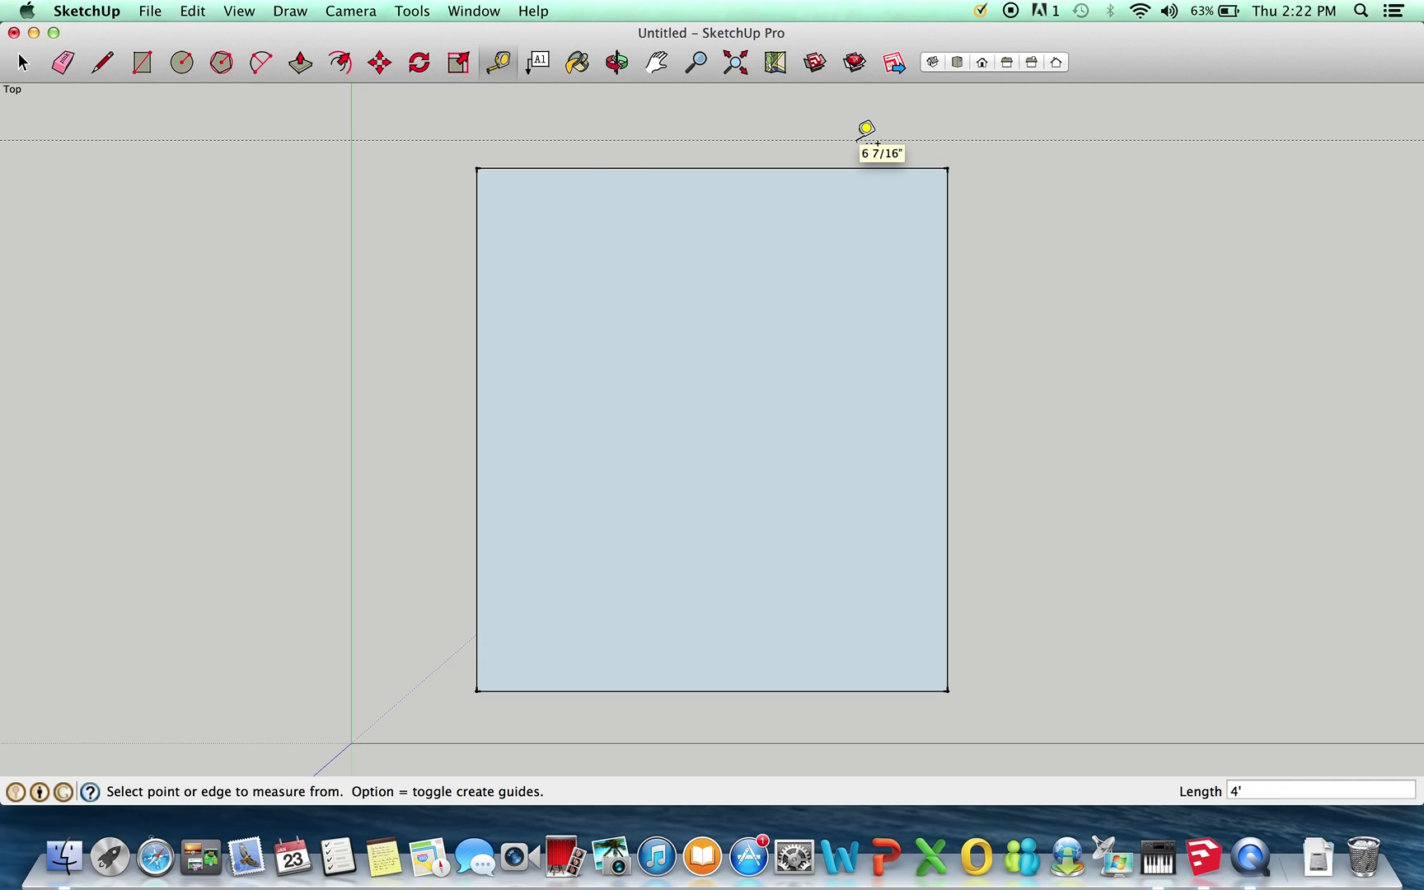
{"action": "type", "text": "4\""}
{"action": "left_click", "coordinate": [949, 290]}
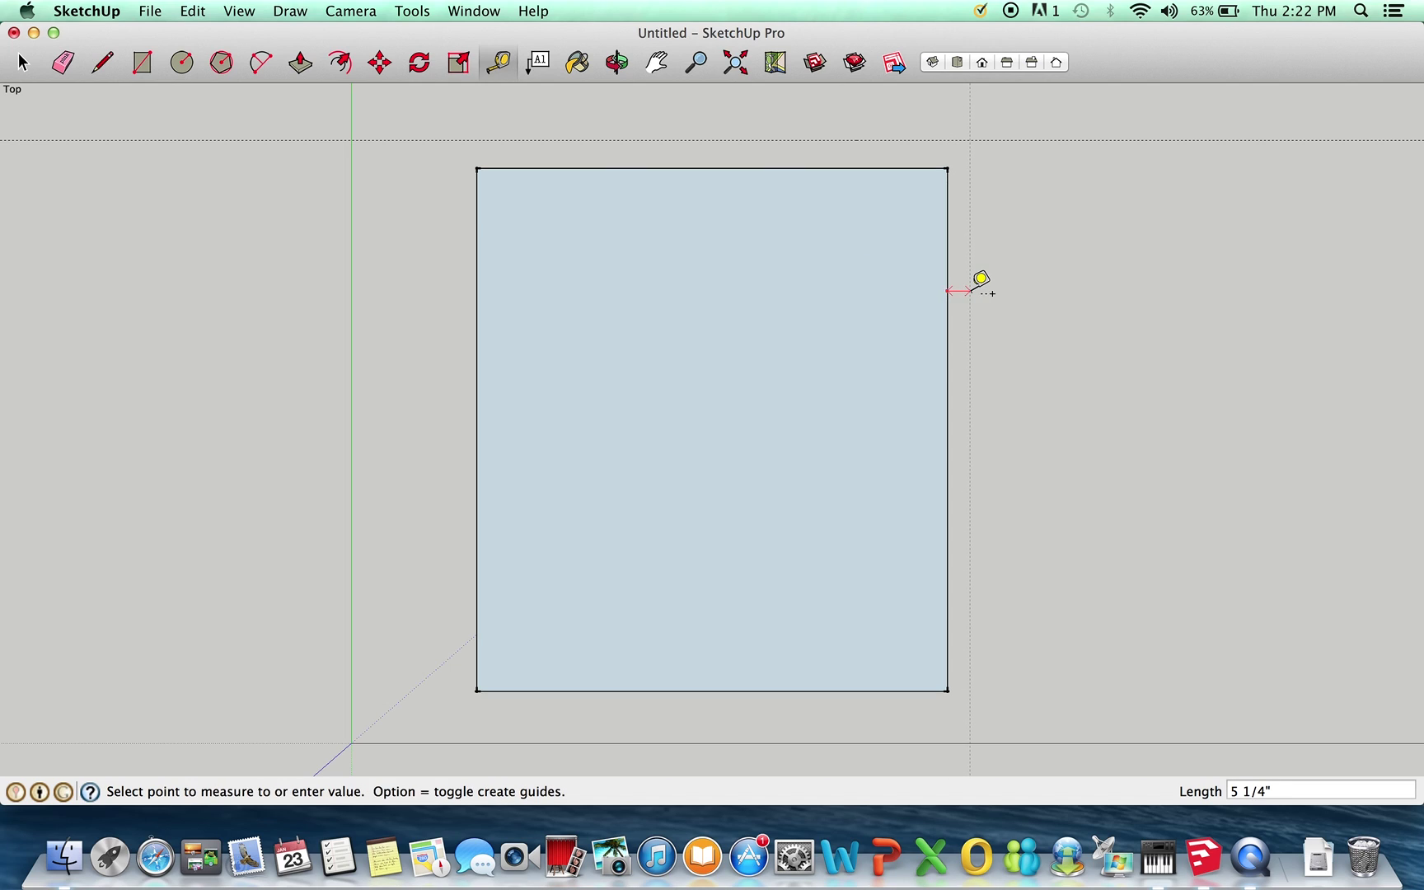
{"action": "left_click", "coordinate": [971, 290]}
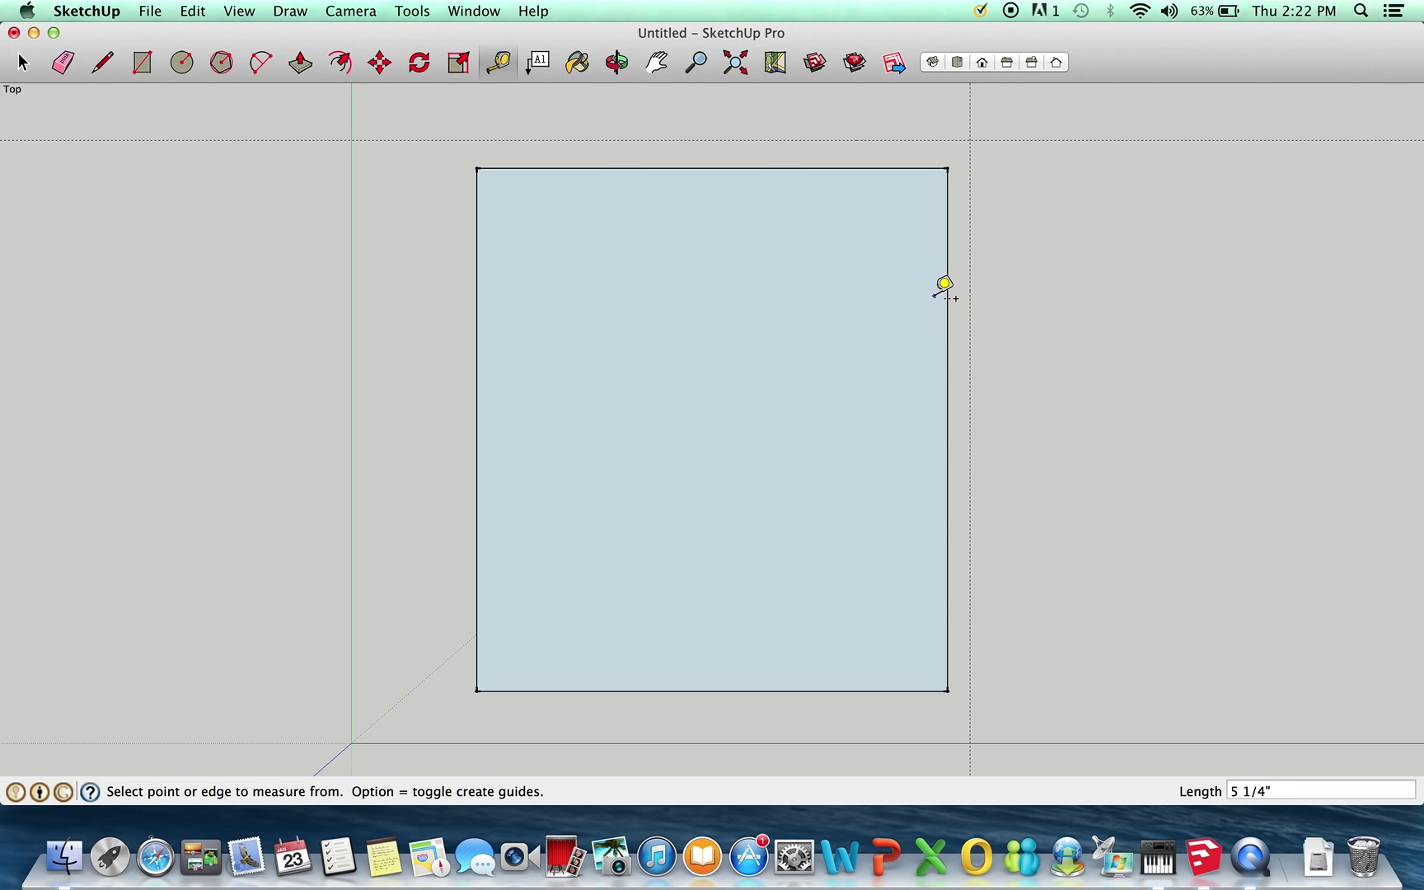
{"action": "type", "text": "4"}
Step: Fix the top guide at 4" and add 4" guides left of and below the rectangle
{"action": "left_click", "coordinate": [828, 169]}
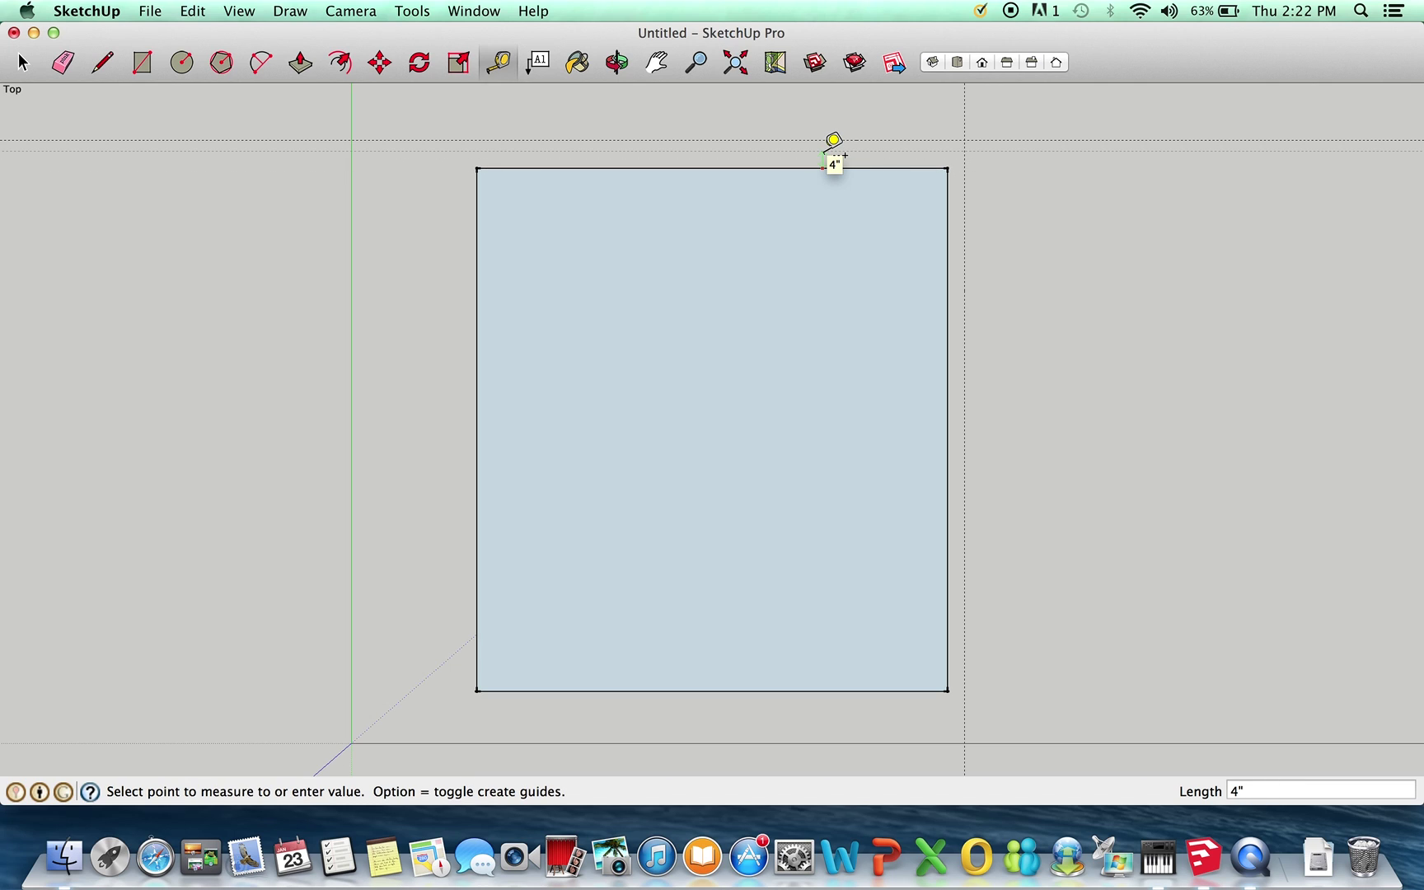
{"action": "key", "text": "Return"}
{"action": "left_click", "coordinate": [477, 346]}
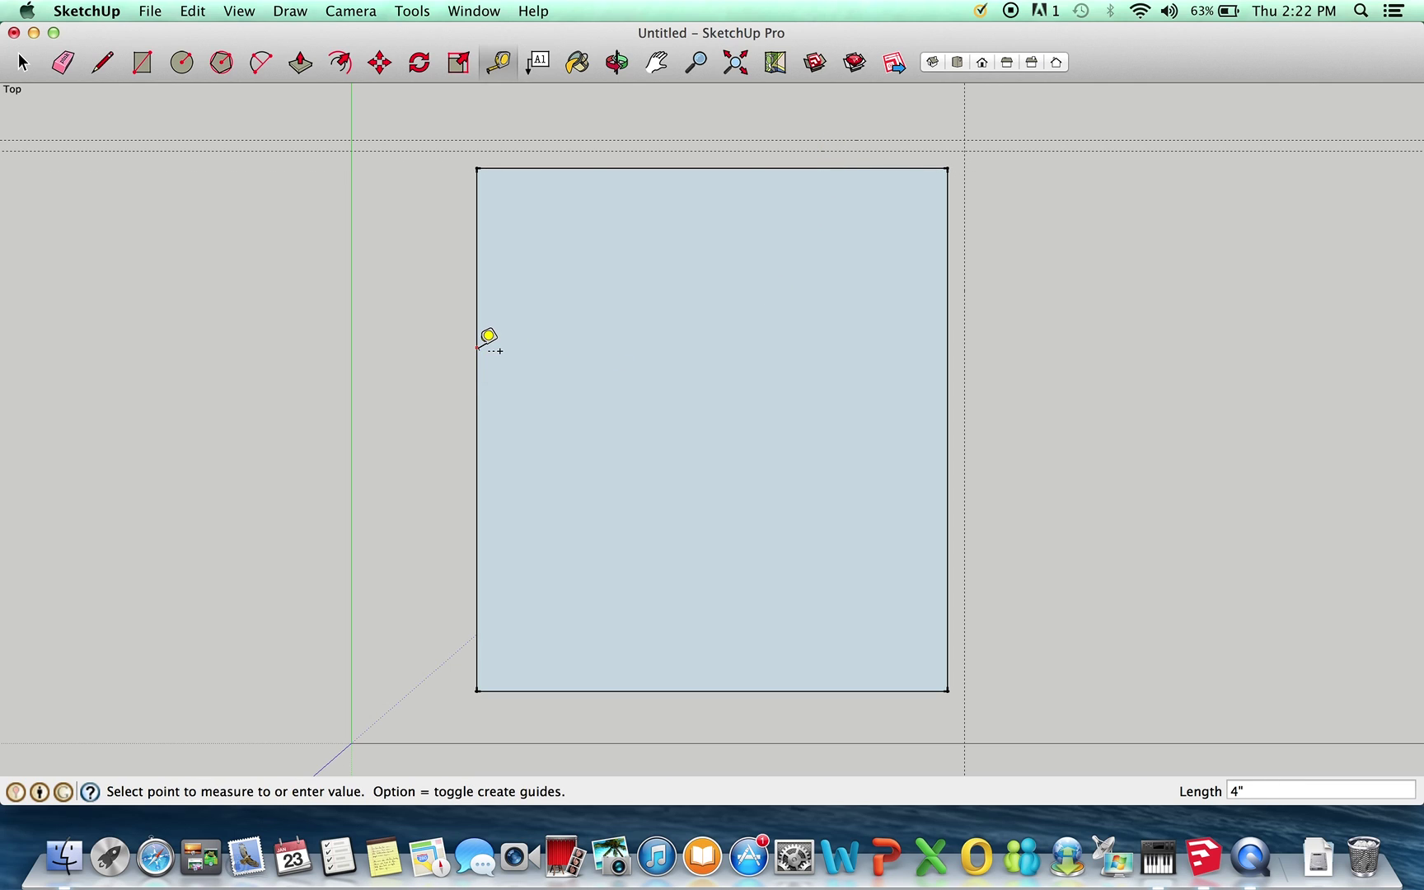
{"action": "left_click", "coordinate": [459, 357]}
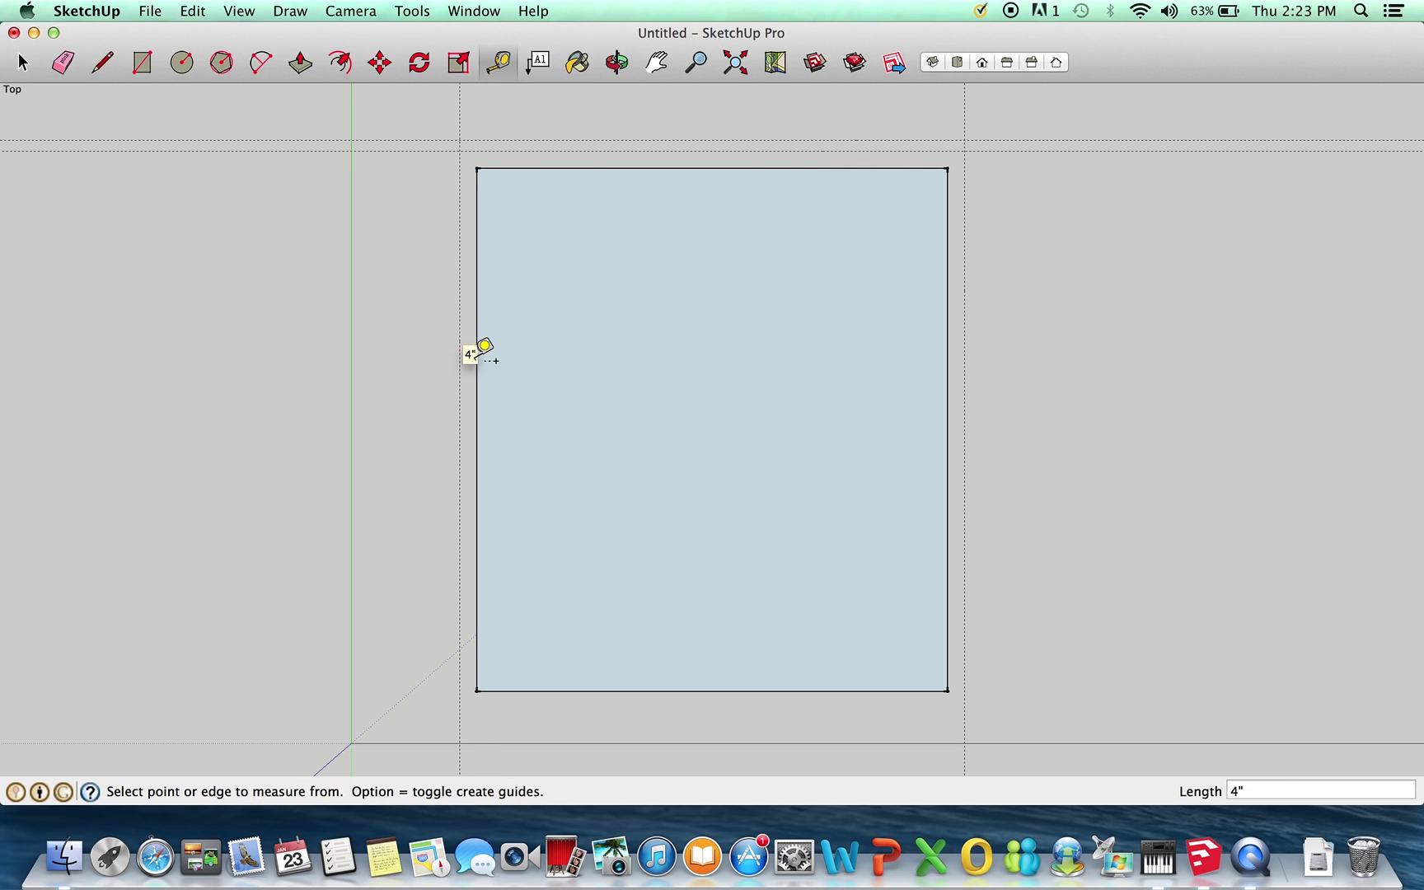
{"action": "left_click", "coordinate": [707, 690]}
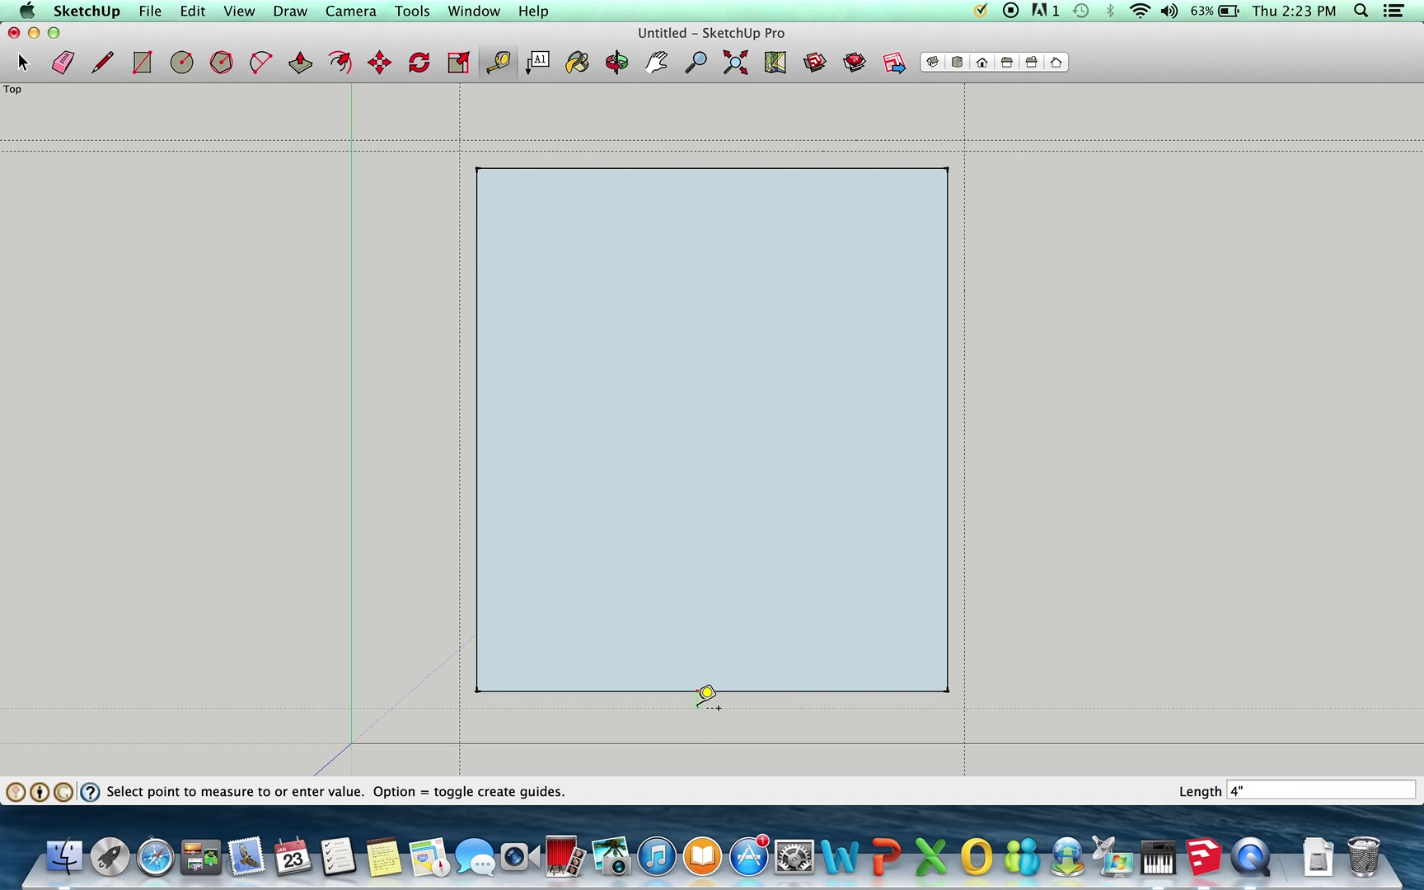
{"action": "left_click", "coordinate": [707, 708]}
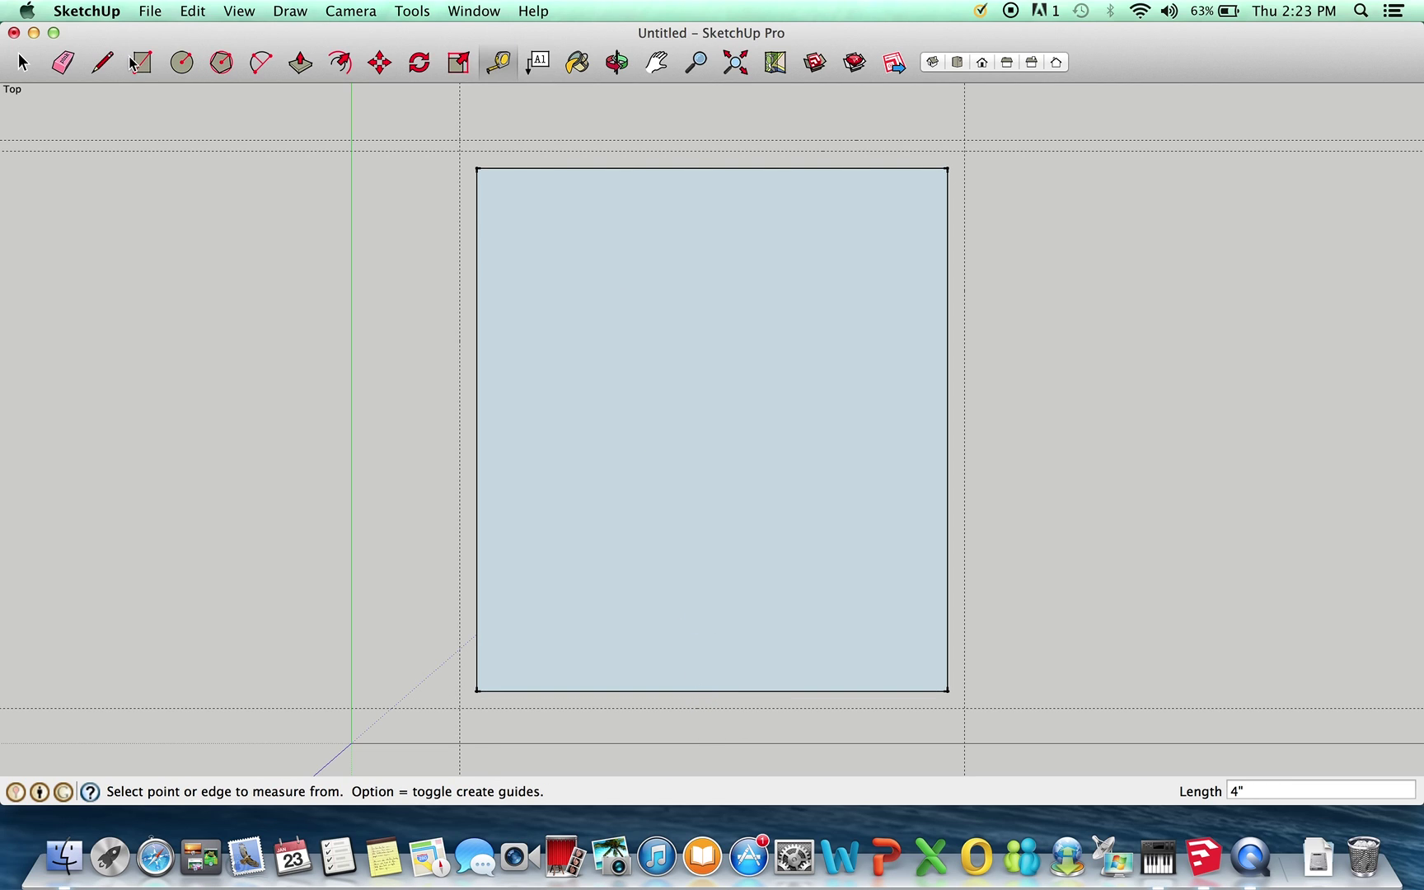
{"action": "left_click", "coordinate": [104, 64]}
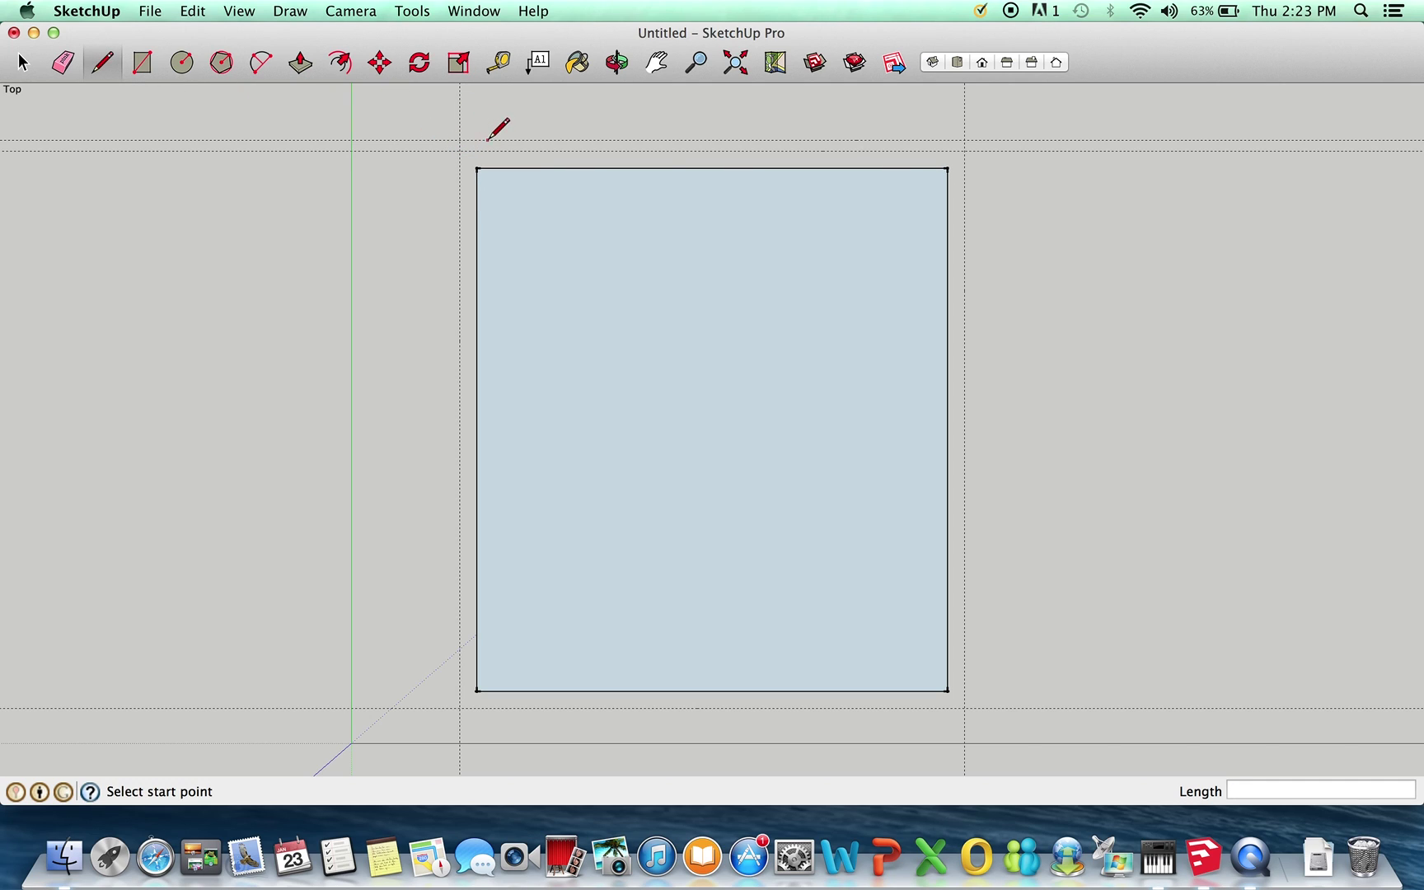
Step: Trace an outer rectangle through the four guide intersections, then select the floor and ring faces
{"action": "left_click", "coordinate": [459, 151]}
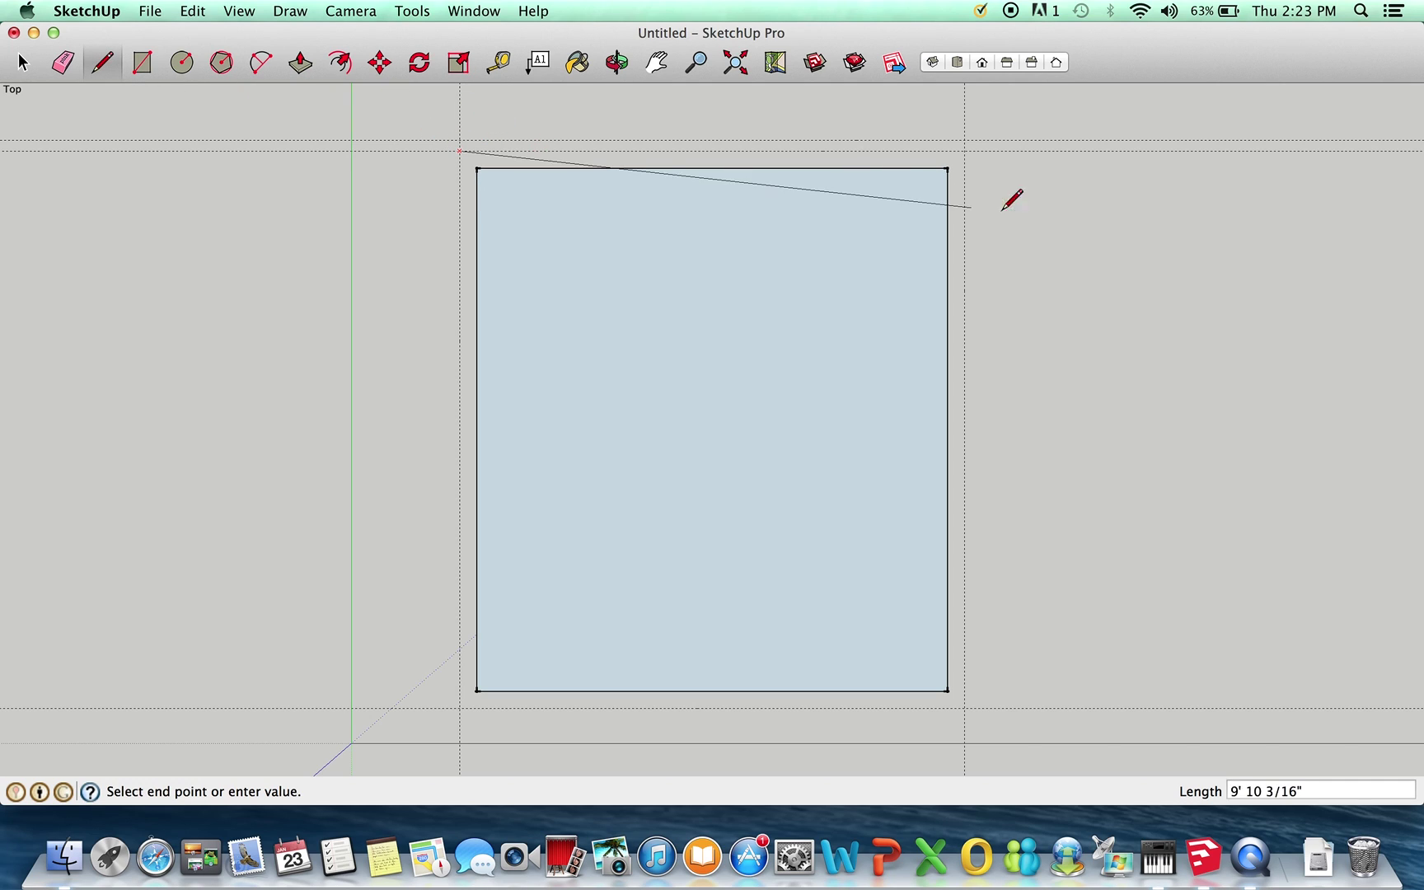
{"action": "left_click", "coordinate": [965, 151]}
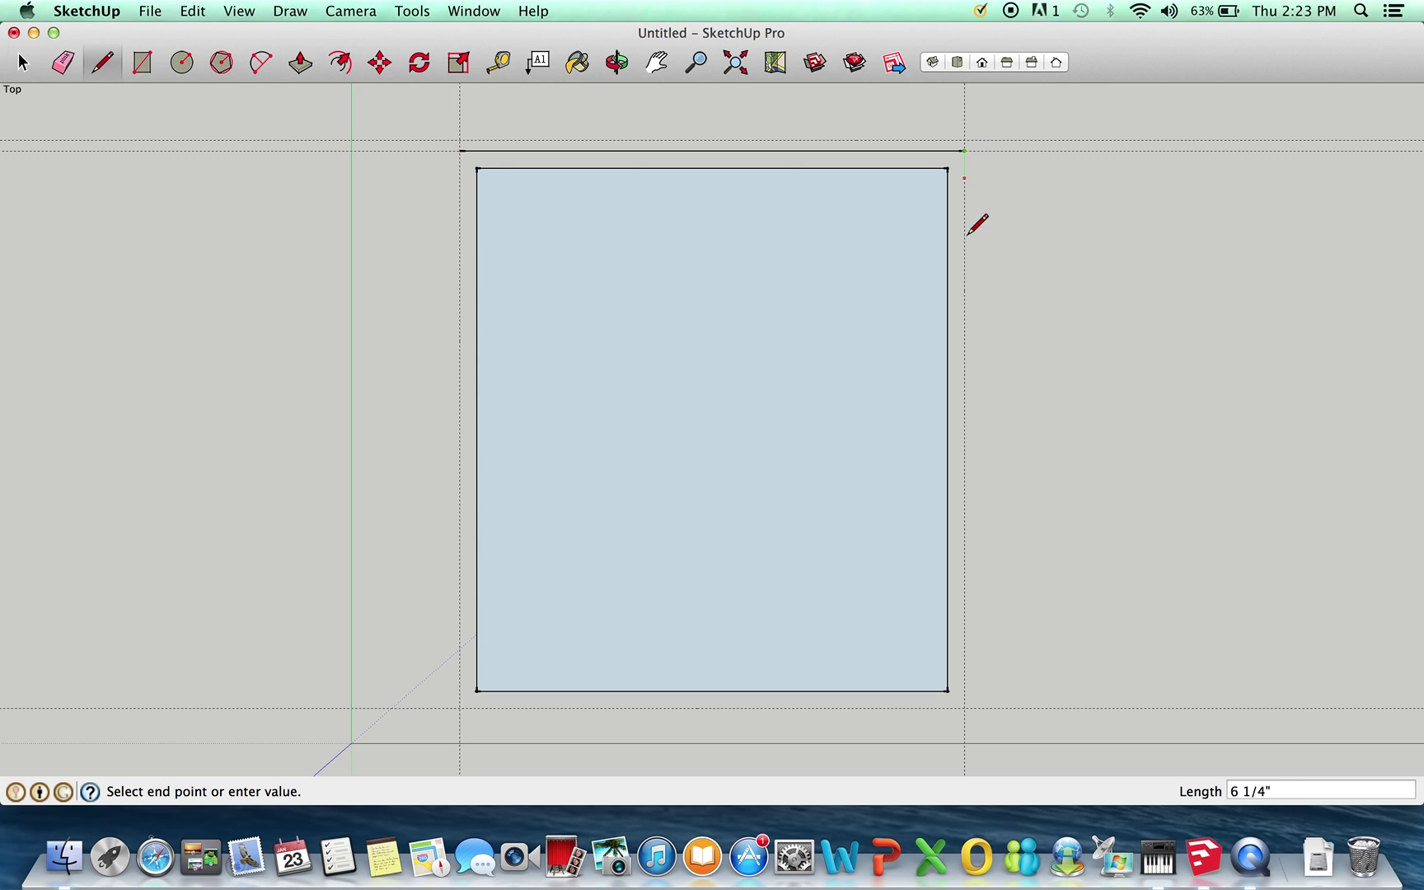
{"action": "left_click", "coordinate": [965, 707]}
{"action": "left_click", "coordinate": [965, 707]}
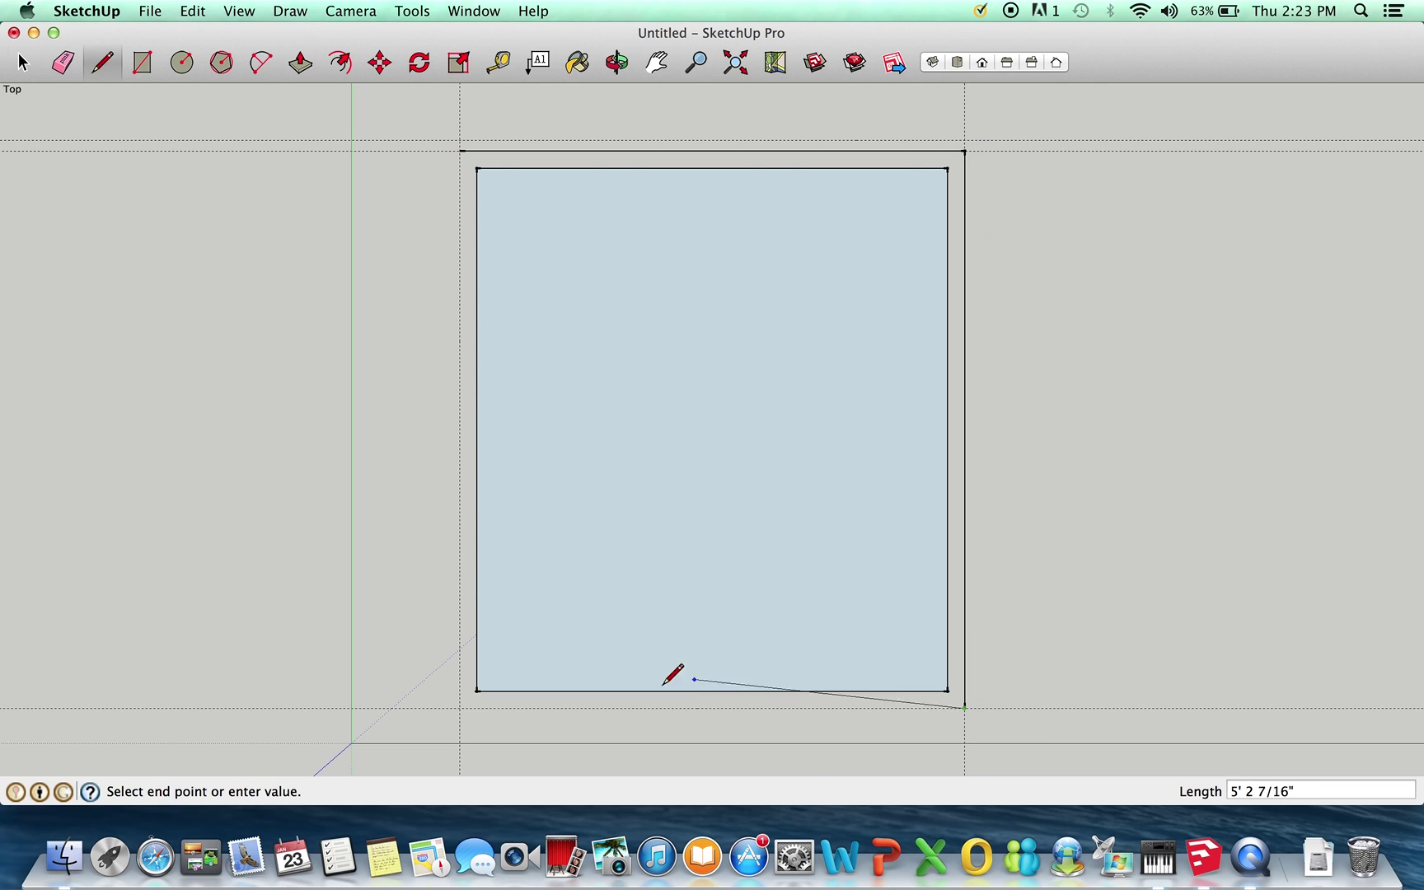
{"action": "left_click", "coordinate": [462, 707]}
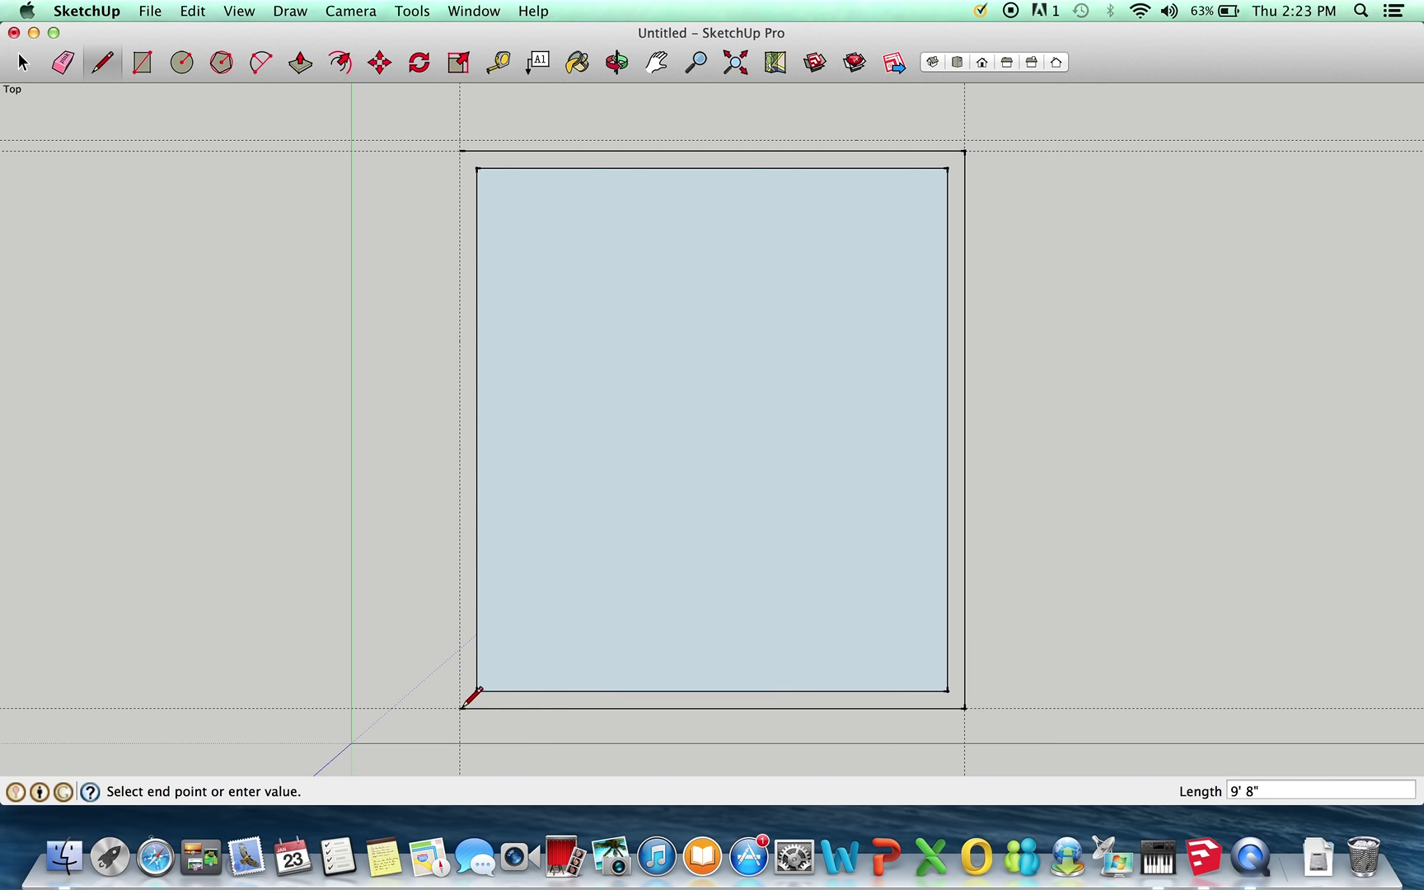
{"action": "left_click", "coordinate": [460, 151]}
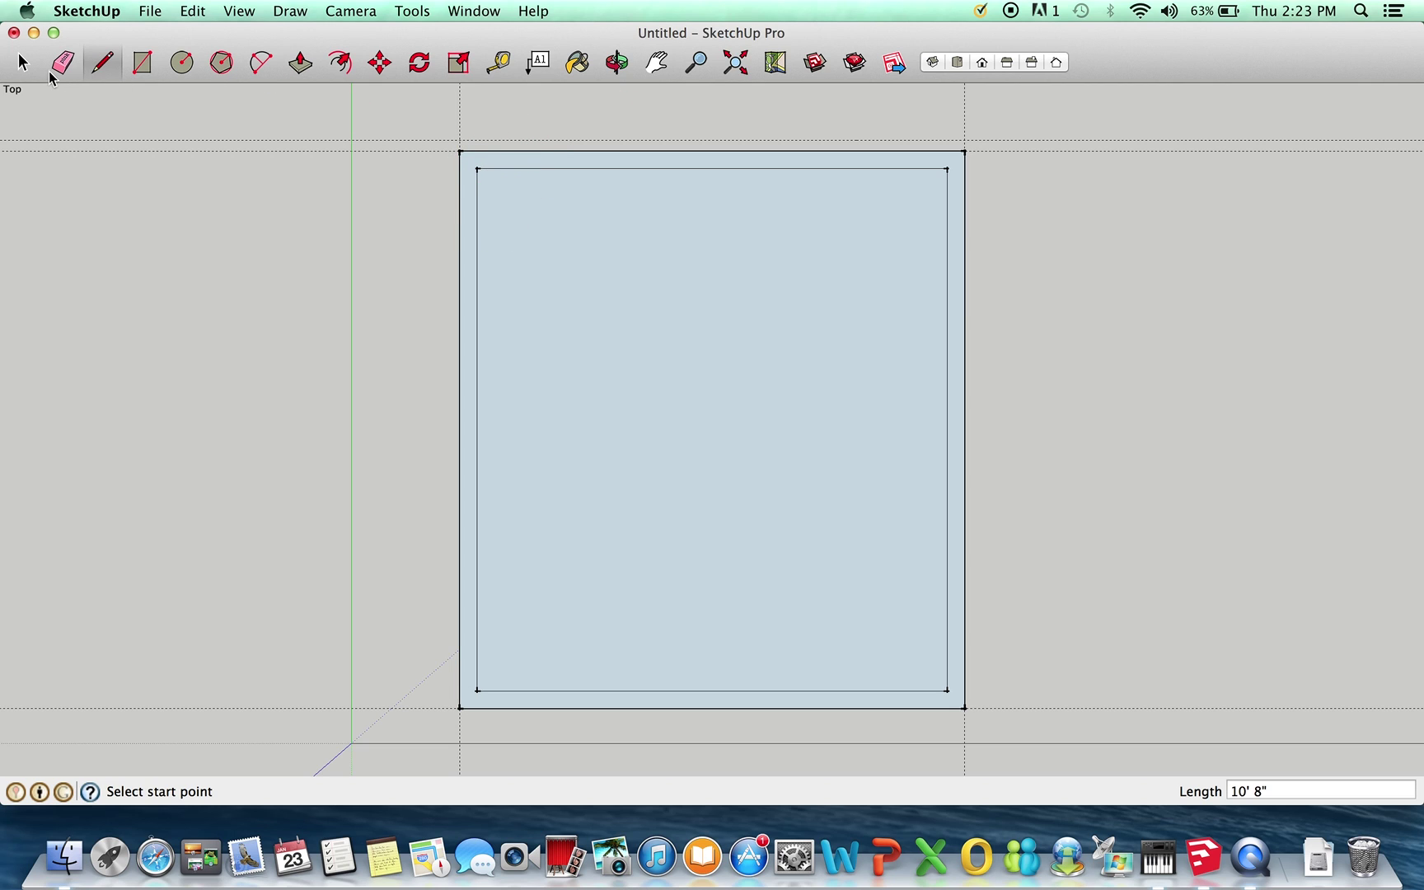
{"action": "key", "text": "space"}
{"action": "left_click", "coordinate": [657, 312]}
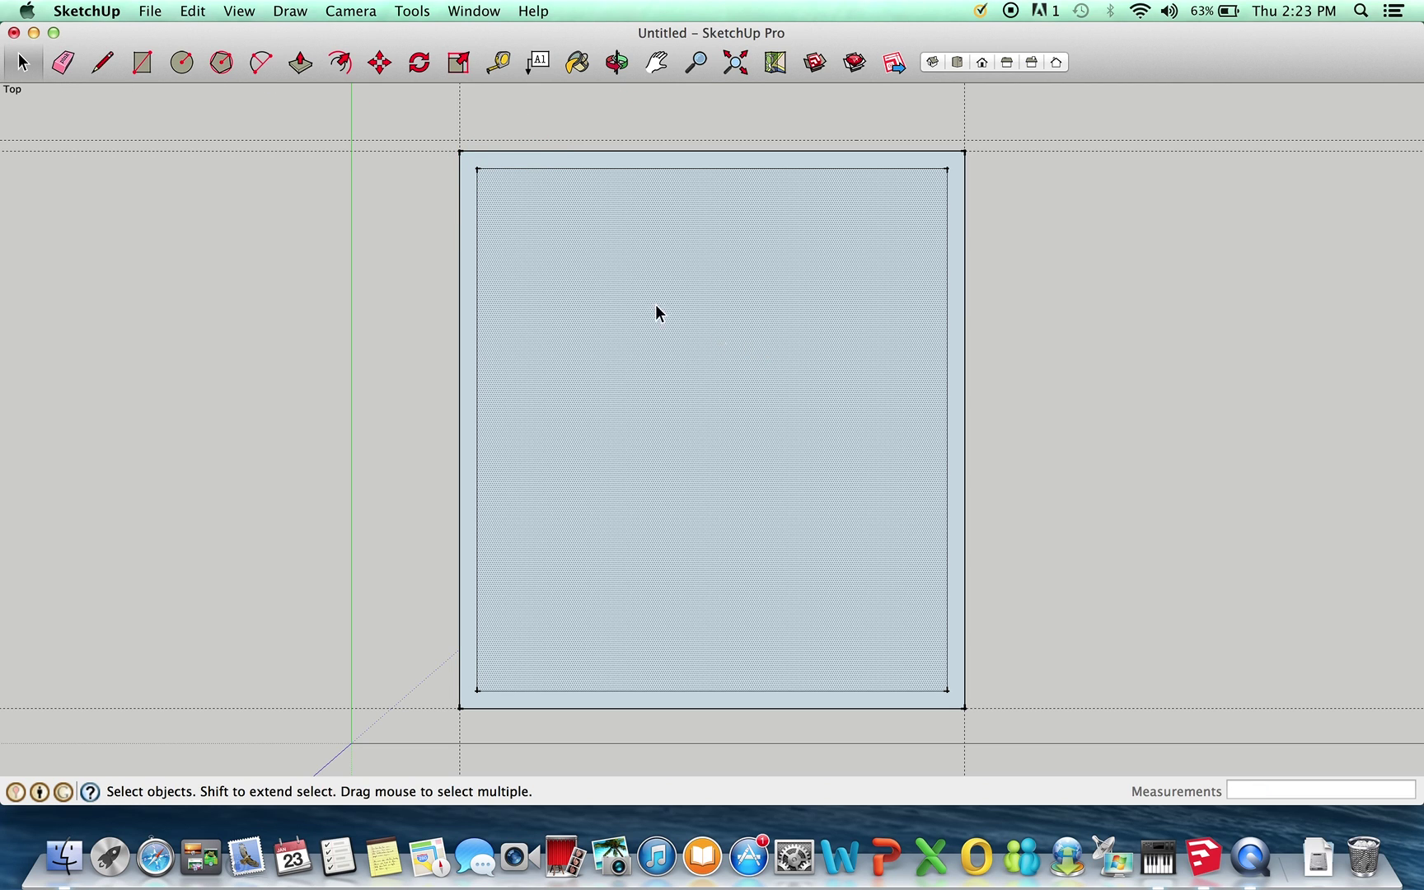
{"action": "left_click", "coordinate": [470, 294]}
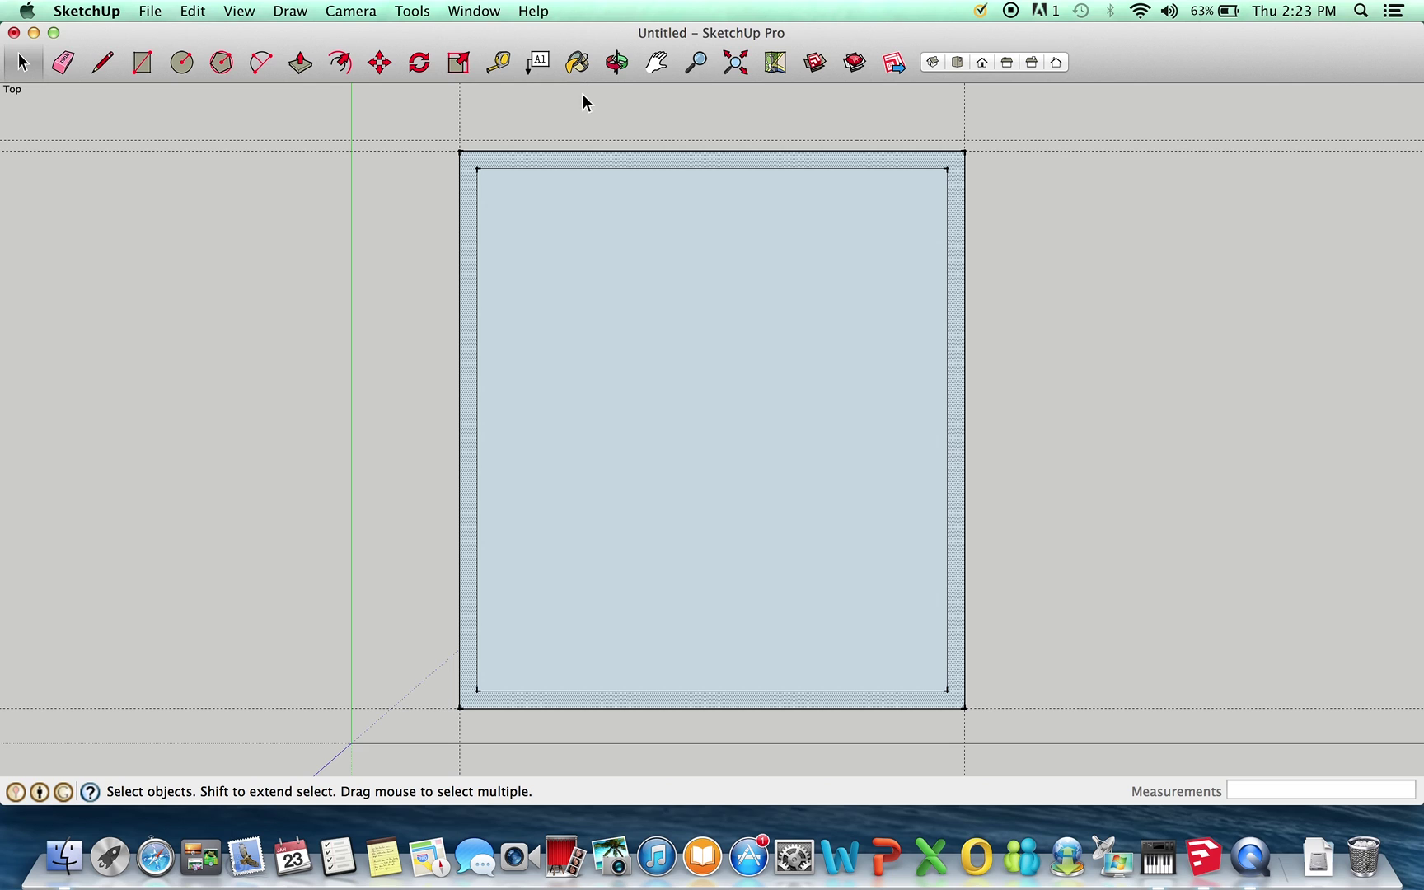
Step: Pull the 4" ring face up 9' into walls around the 9' by 10' floor
{"action": "left_click", "coordinate": [623, 62]}
{"action": "left_click_drag", "start_coordinate": [635, 516], "coordinate": [566, 140]}
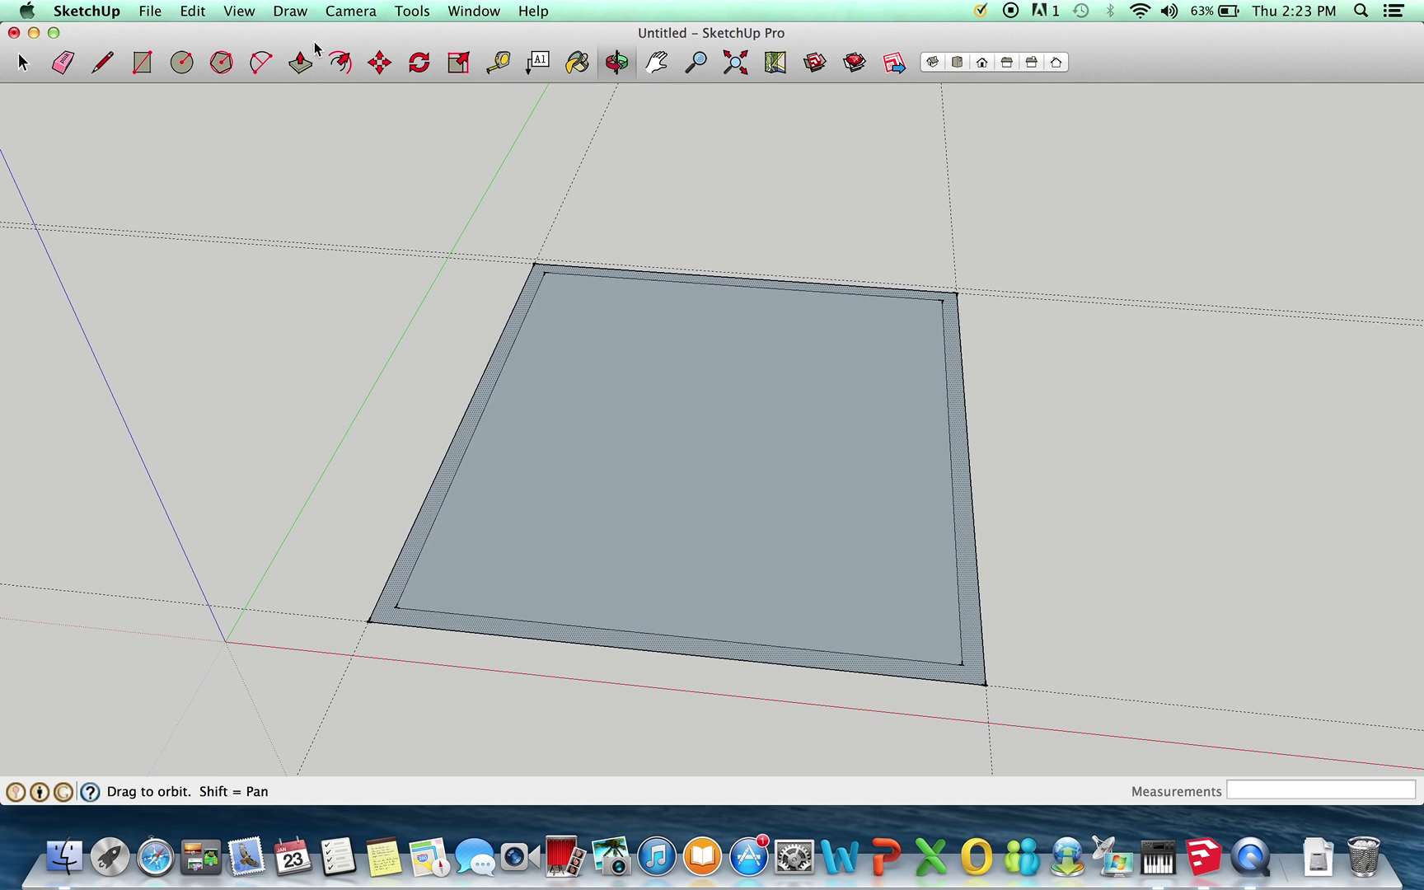
{"action": "left_click", "coordinate": [302, 64]}
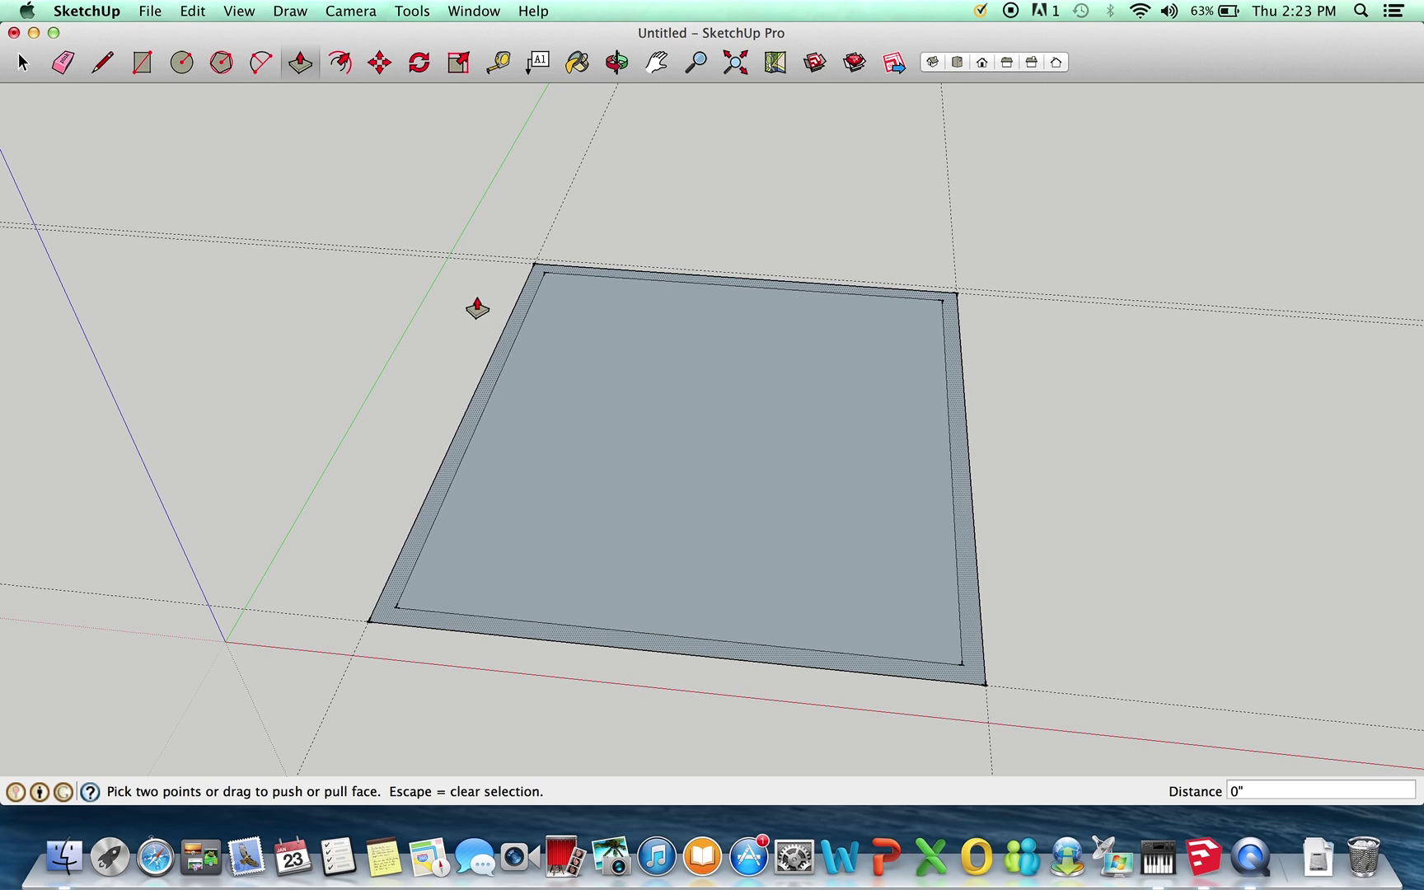
{"action": "left_click", "coordinate": [507, 357]}
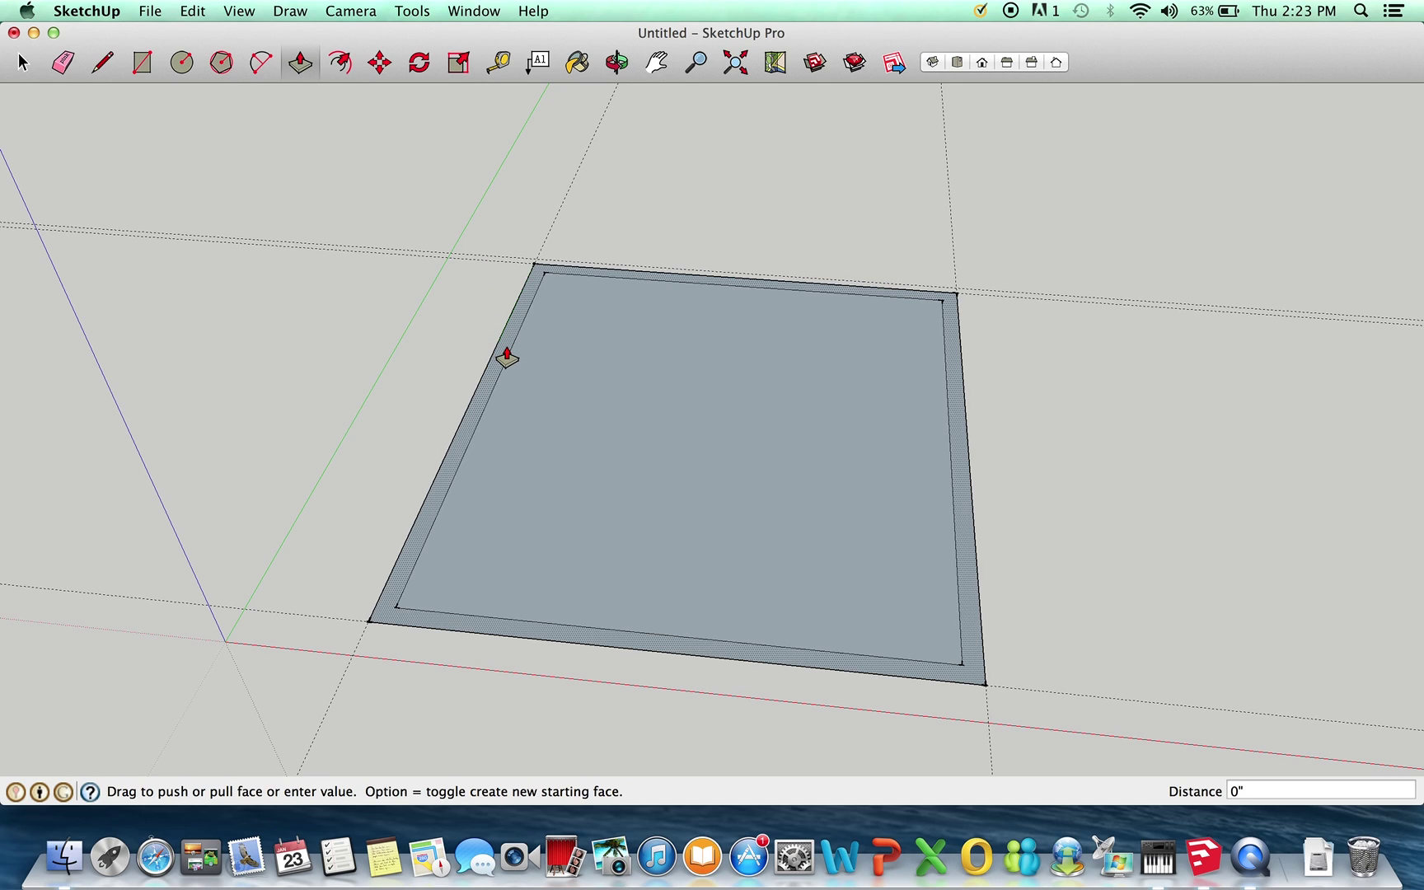
{"action": "left_click_drag", "start_coordinate": [506, 357], "coordinate": [490, 202]}
{"action": "left_click", "coordinate": [491, 202]}
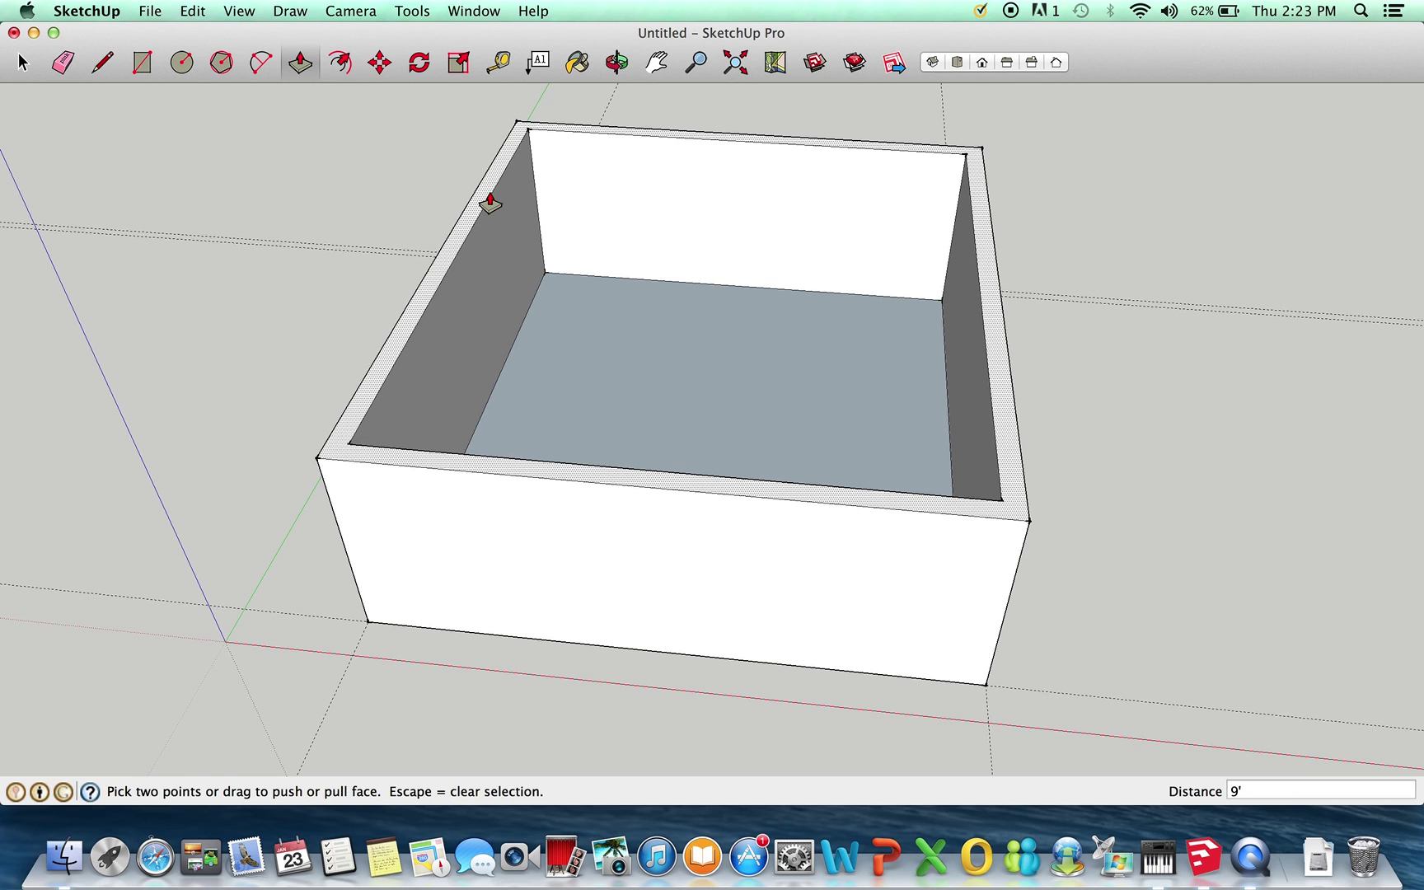
{"action": "left_click", "coordinate": [491, 202]}
{"action": "left_click", "coordinate": [725, 65]}
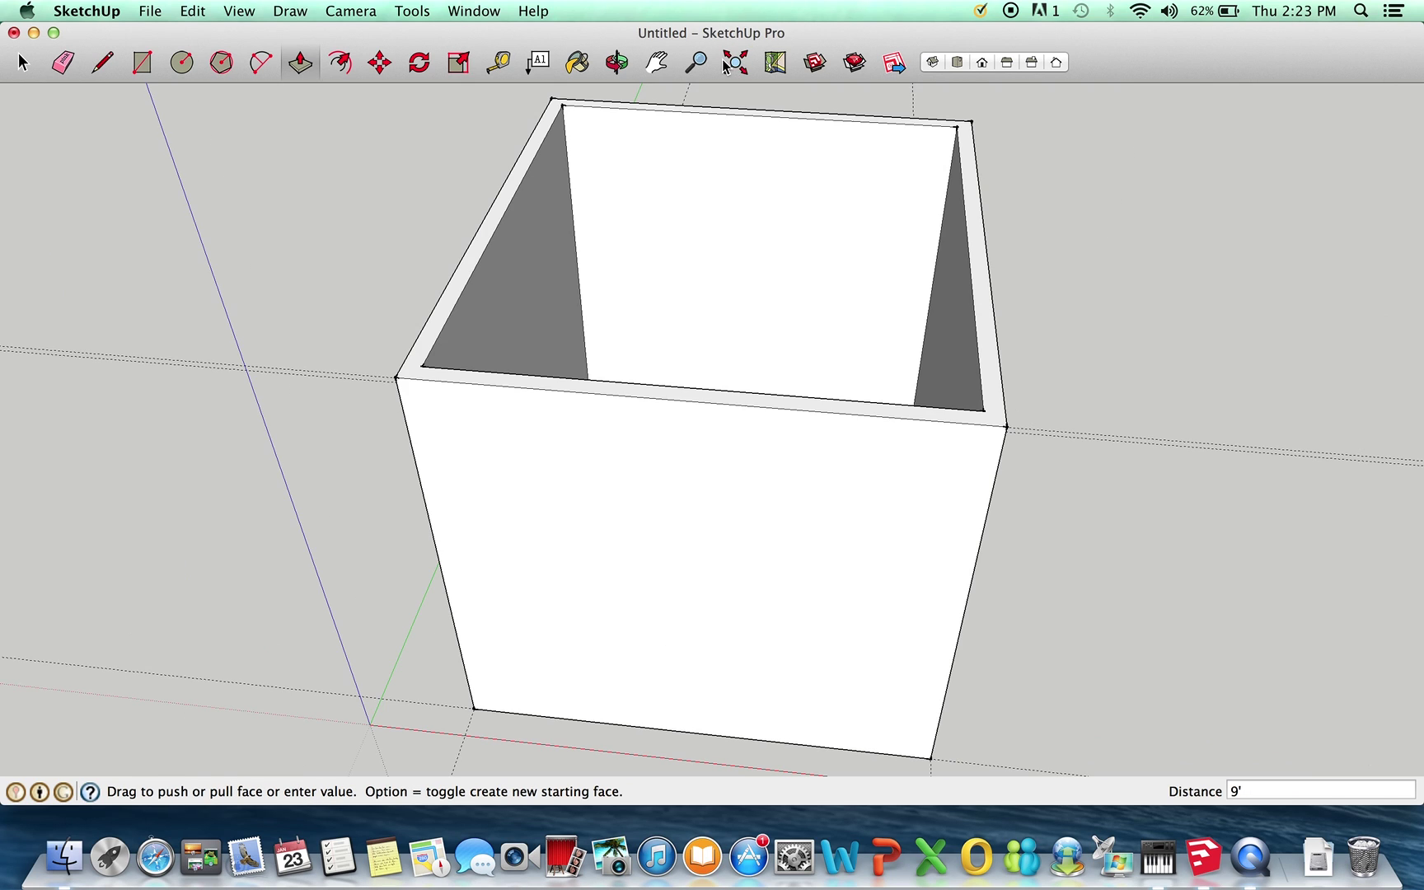
{"action": "left_click", "coordinate": [616, 62]}
{"action": "left_click_drag", "start_coordinate": [734, 296], "coordinate": [902, 123]}
Step: In Front view, draw a 3' 6" by 7' 3" door rectangle from the front wall's bottom edge
{"action": "left_click", "coordinate": [982, 63]}
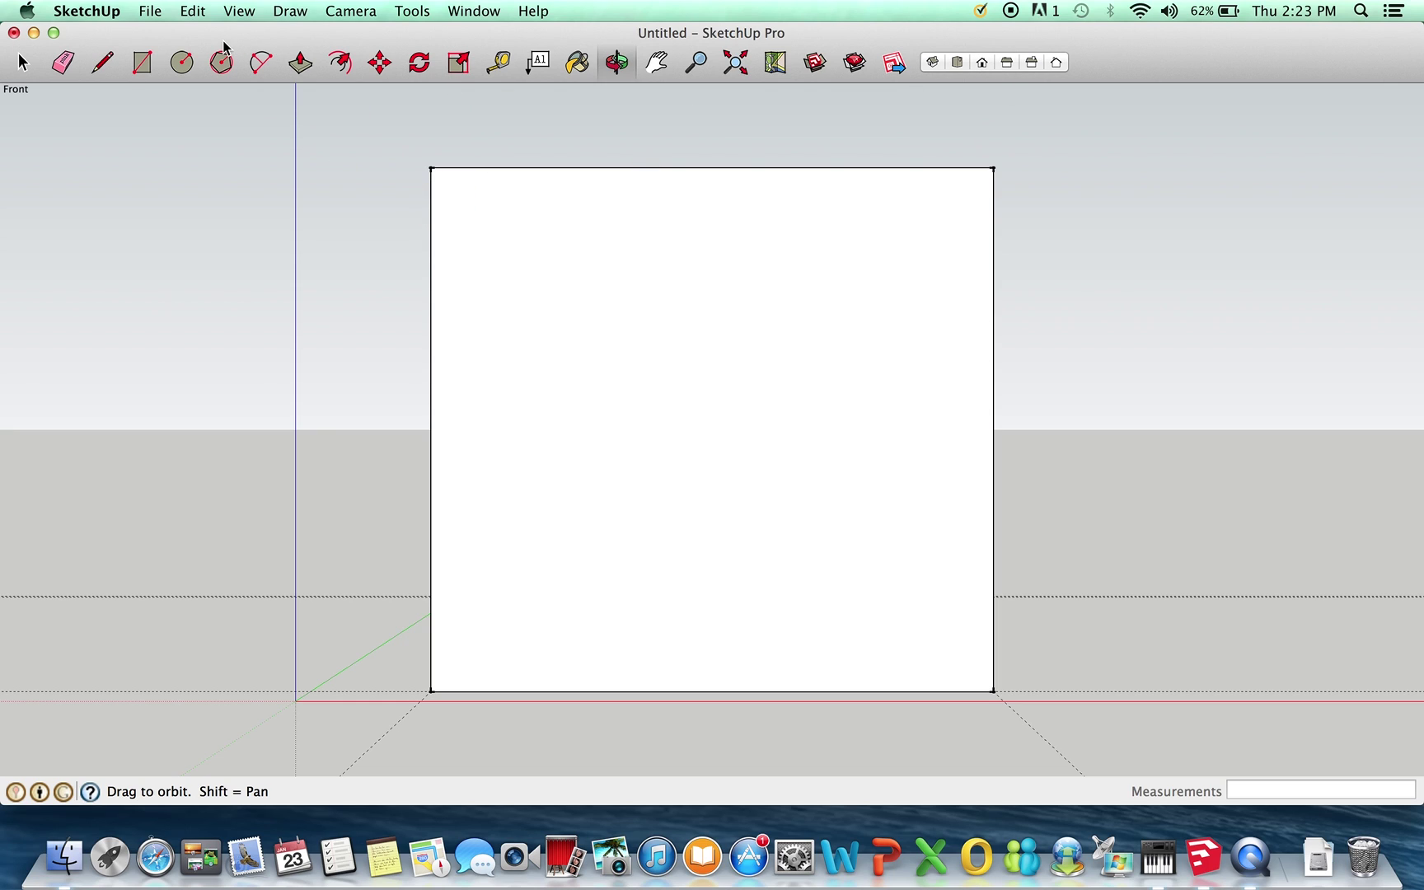
{"action": "left_click", "coordinate": [150, 62]}
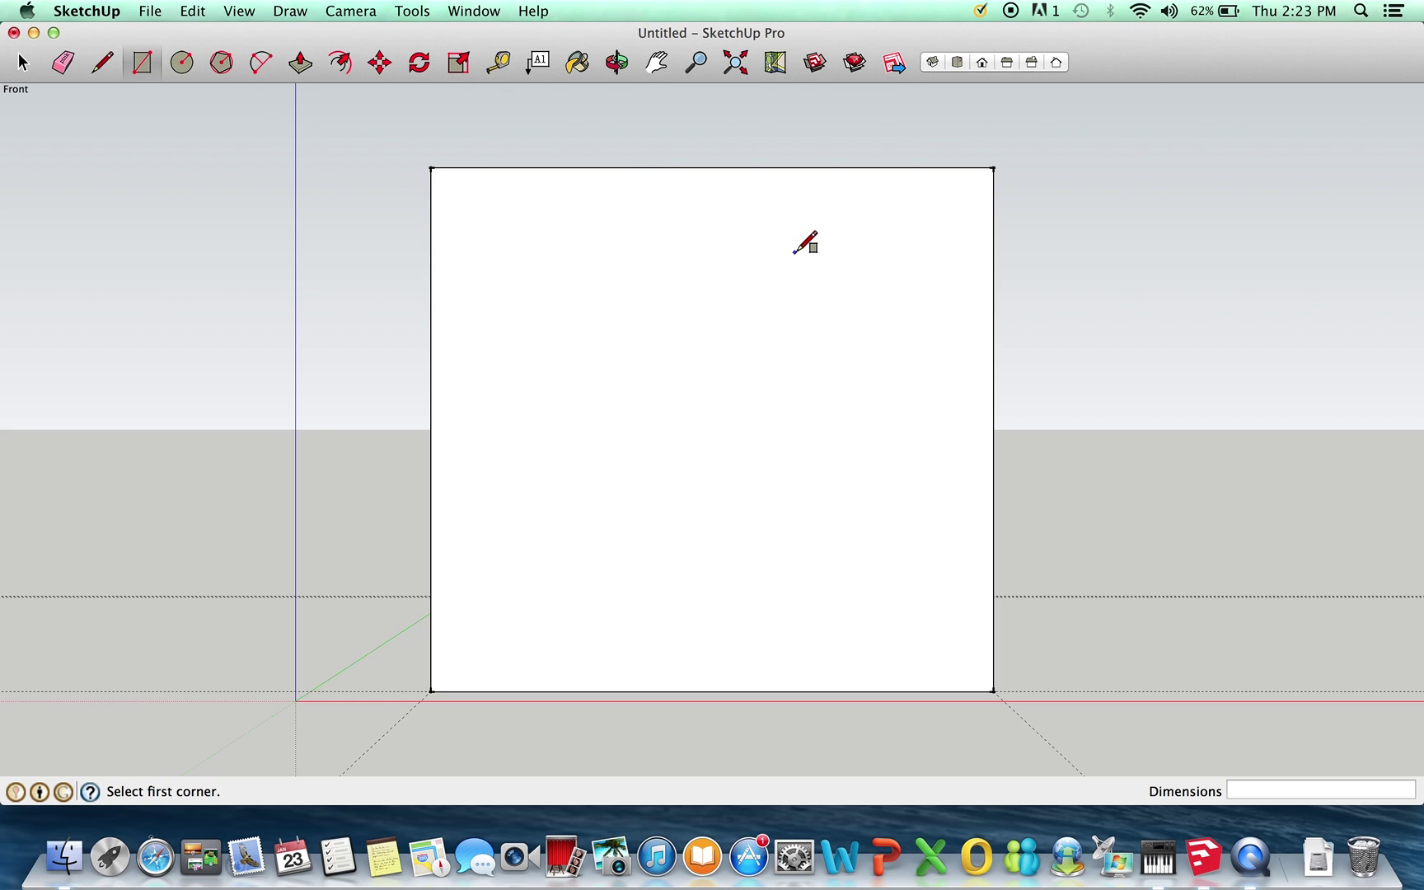
{"action": "left_click", "coordinate": [623, 270]}
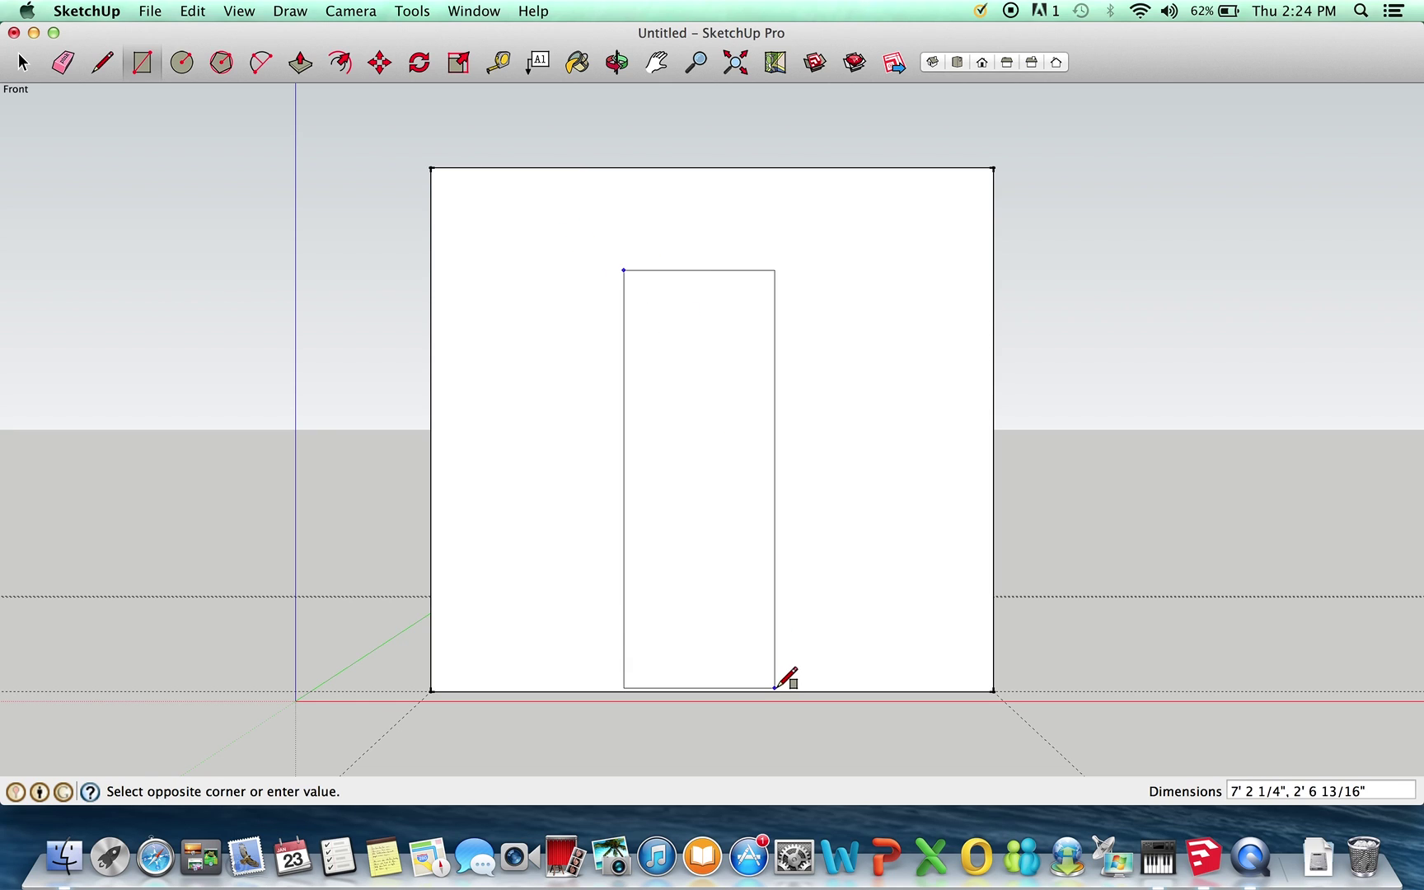
{"action": "left_click", "coordinate": [830, 690]}
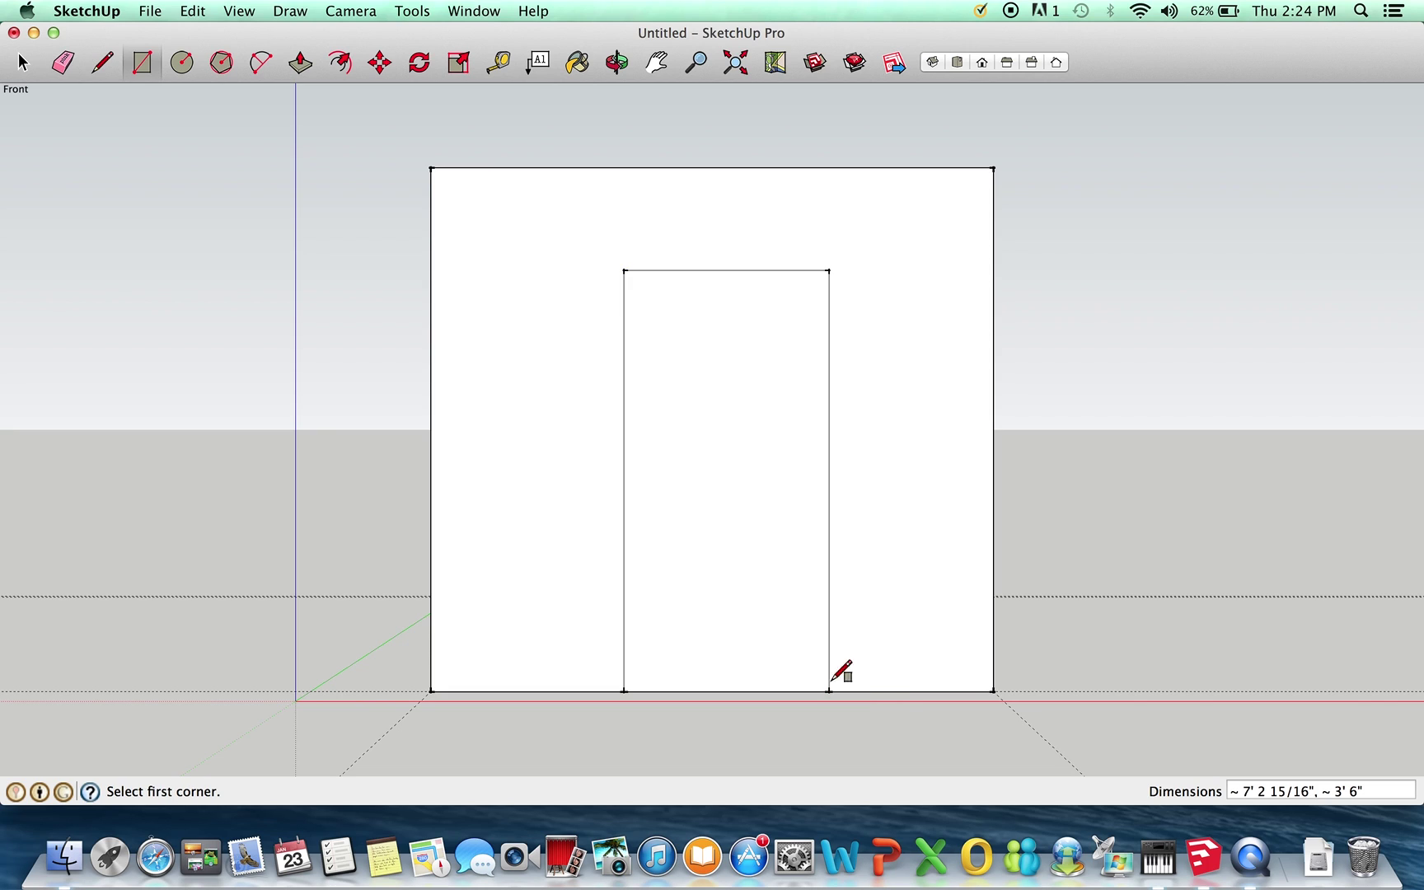
{"action": "left_click", "coordinate": [616, 63]}
{"action": "left_click_drag", "start_coordinate": [785, 133], "coordinate": [671, 283]}
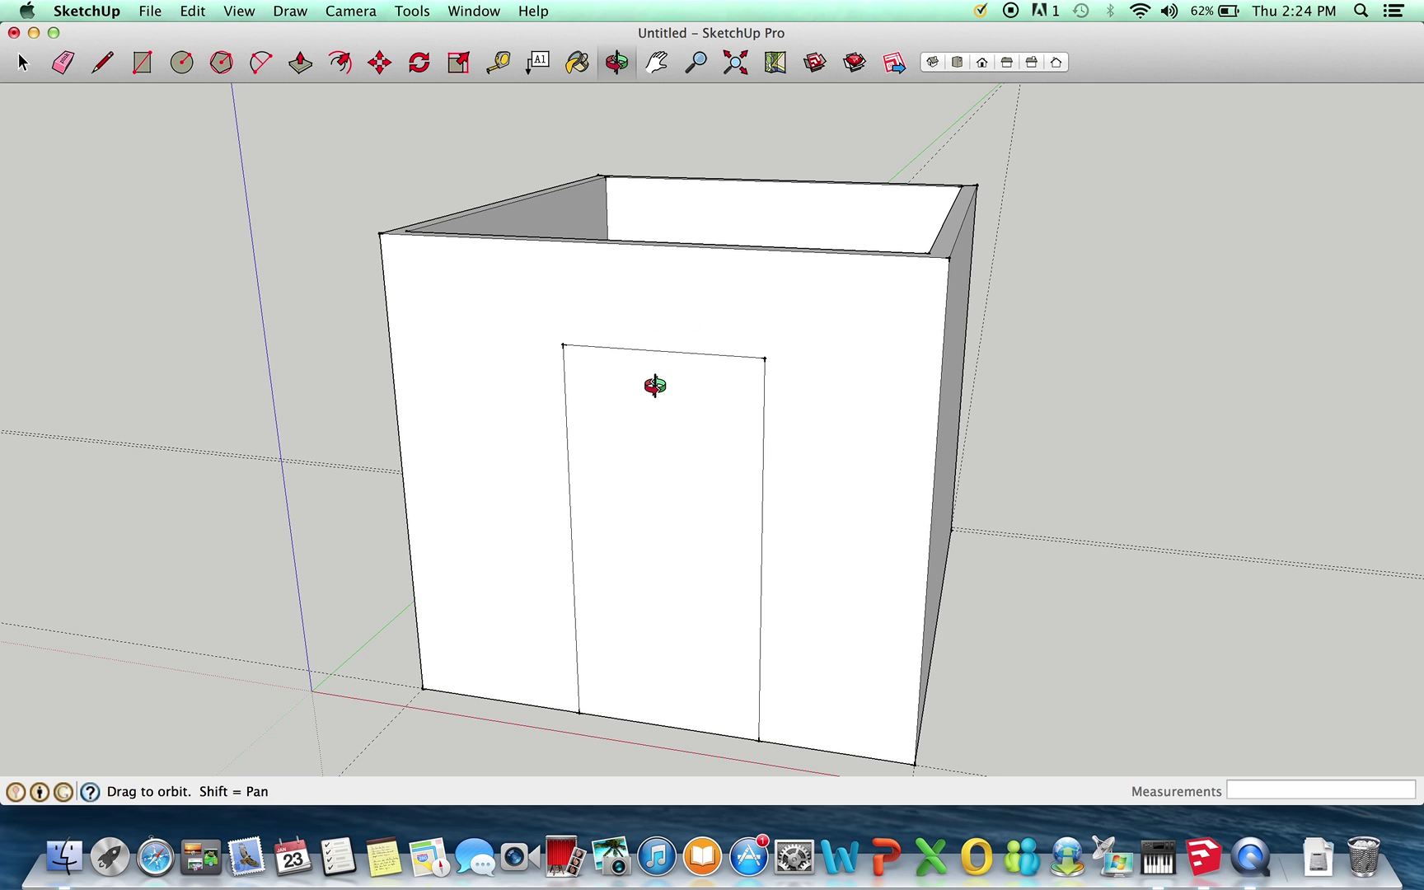
Step: Push the door rectangle through the 4" front wall to open a doorway
{"action": "left_click_drag", "start_coordinate": [684, 187], "coordinate": [571, 285]}
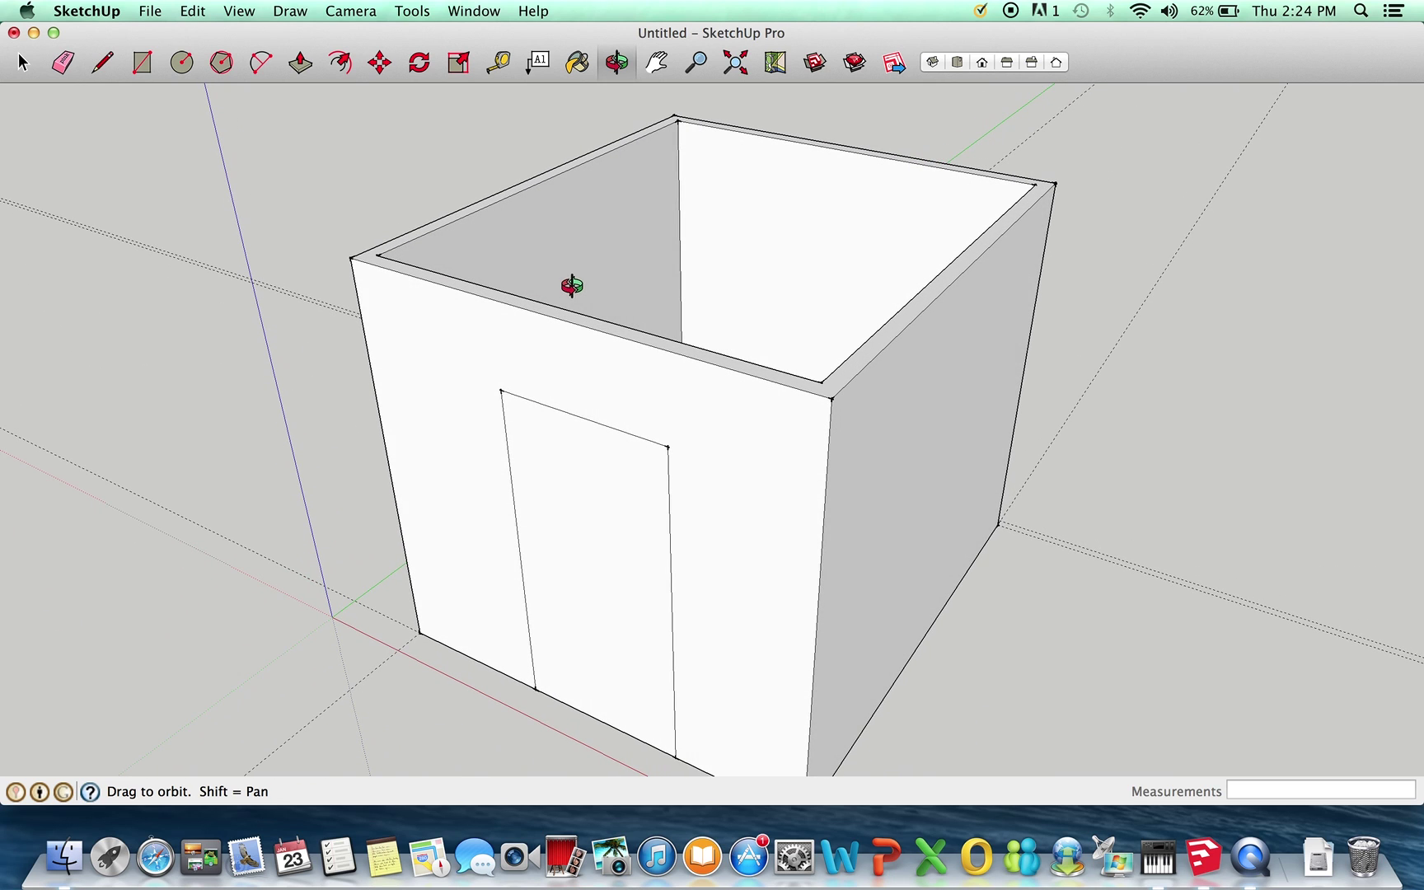
{"action": "left_click", "coordinate": [300, 62]}
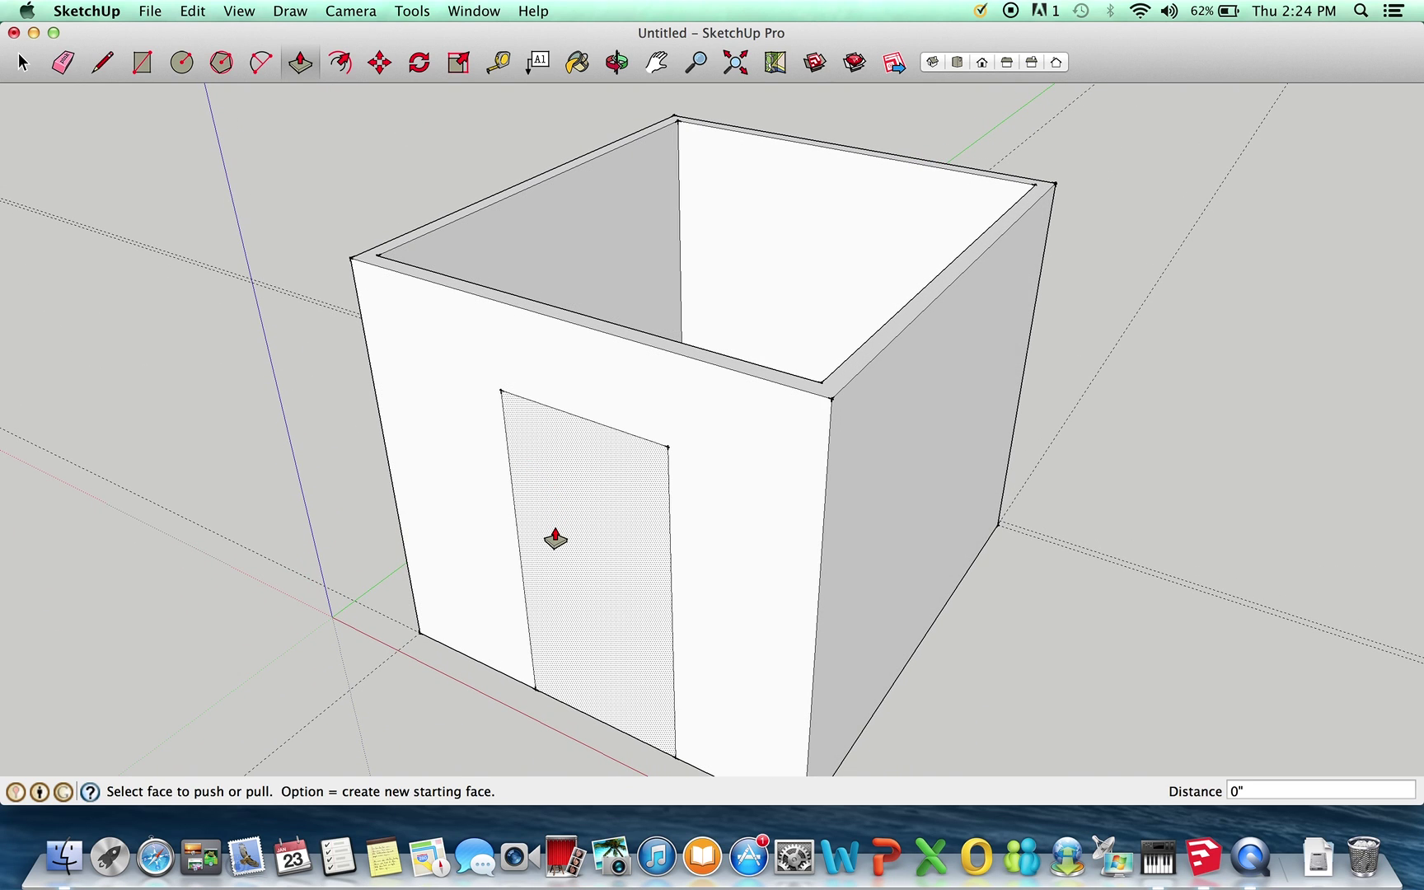
{"action": "left_click_drag", "start_coordinate": [556, 540], "coordinate": [631, 517]}
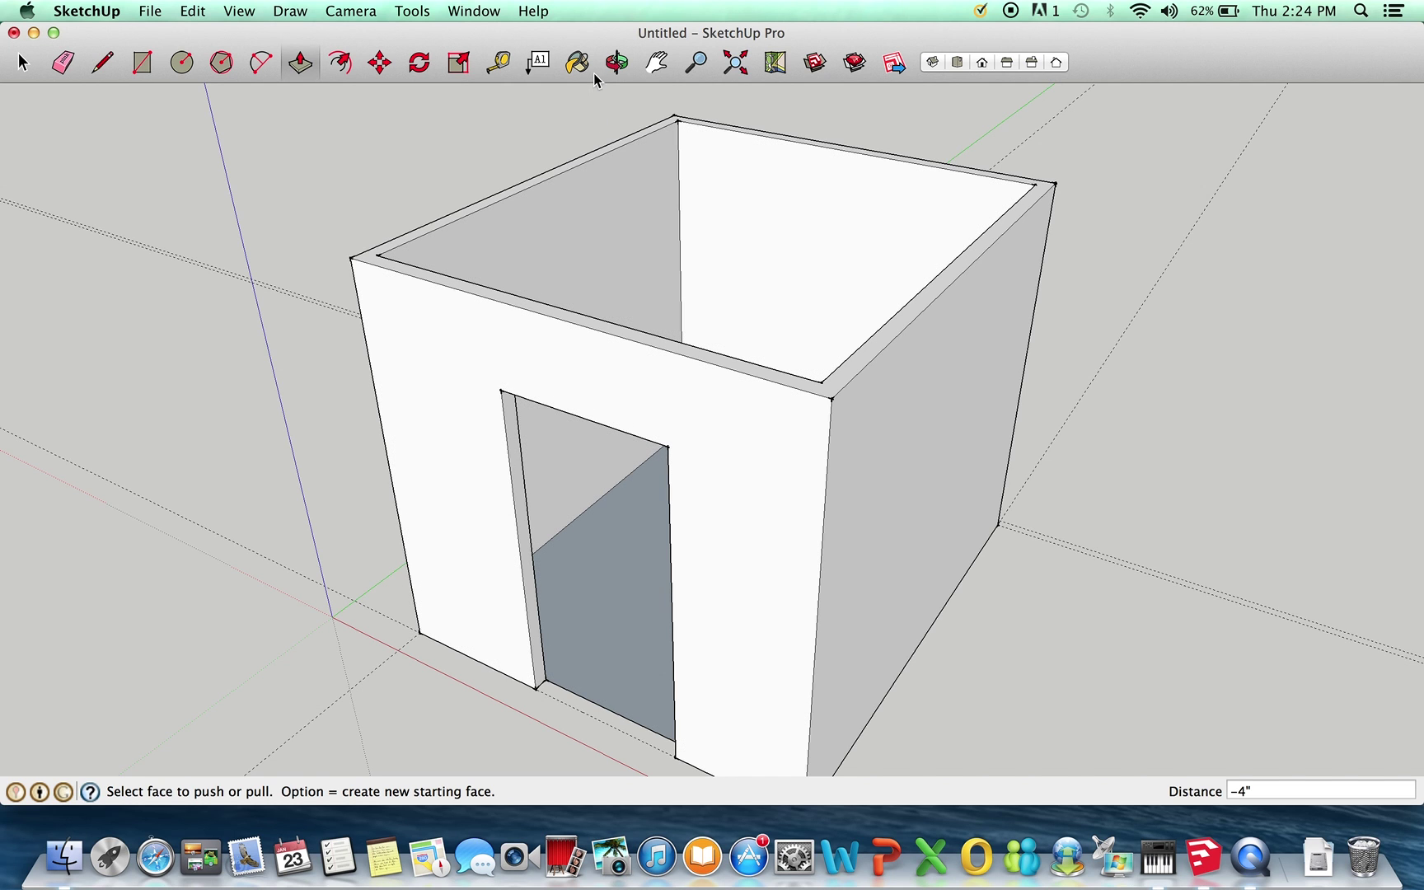
{"action": "left_click", "coordinate": [617, 61]}
{"action": "left_click_drag", "start_coordinate": [840, 247], "coordinate": [914, 304]}
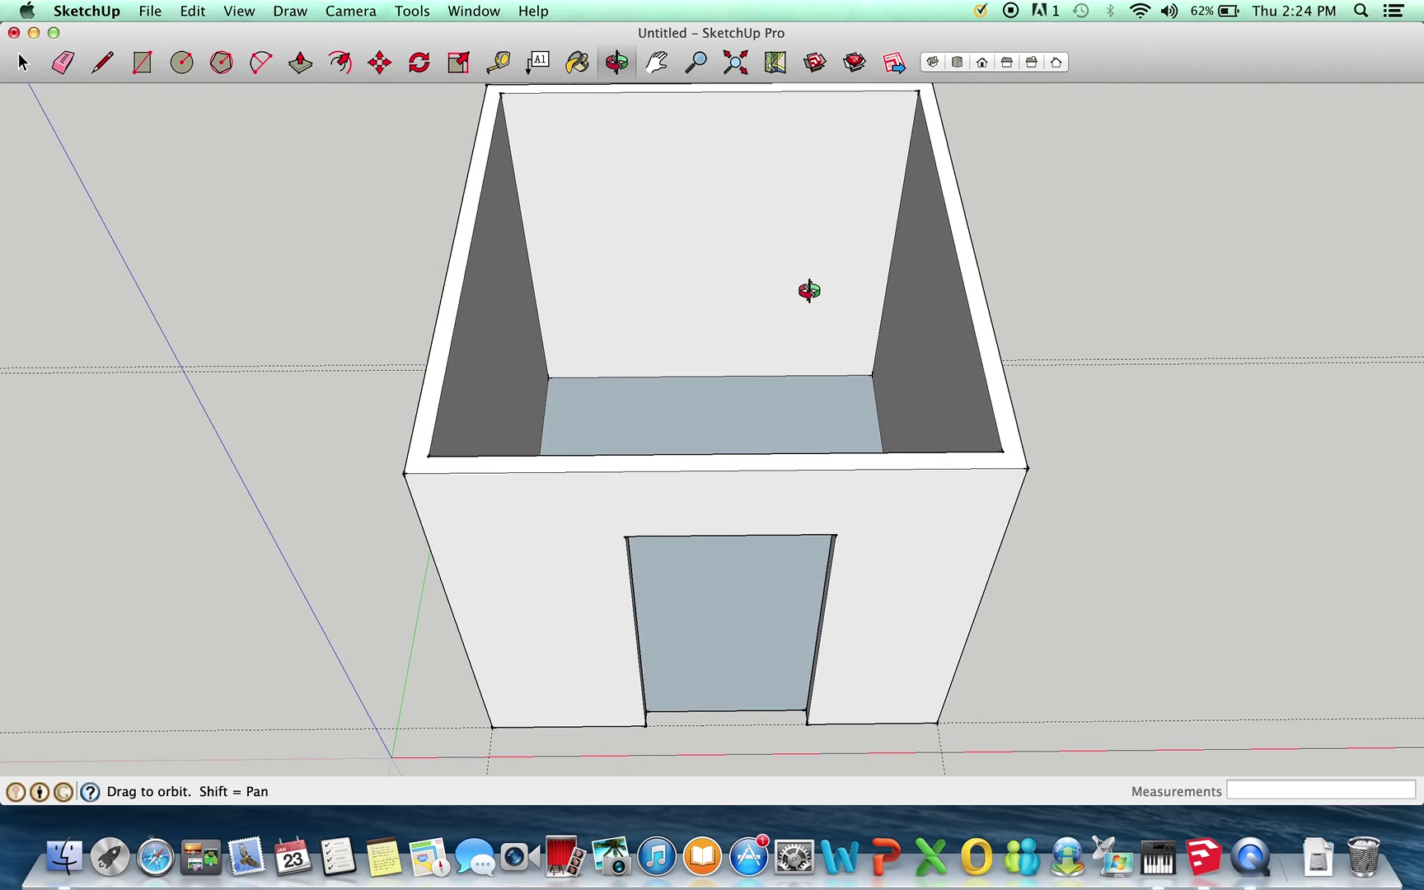
{"action": "left_click_drag", "start_coordinate": [783, 262], "coordinate": [756, 362]}
Step: From Top view, zoom in and place a guide across the floor 18" from the back wall
{"action": "left_click", "coordinate": [956, 64]}
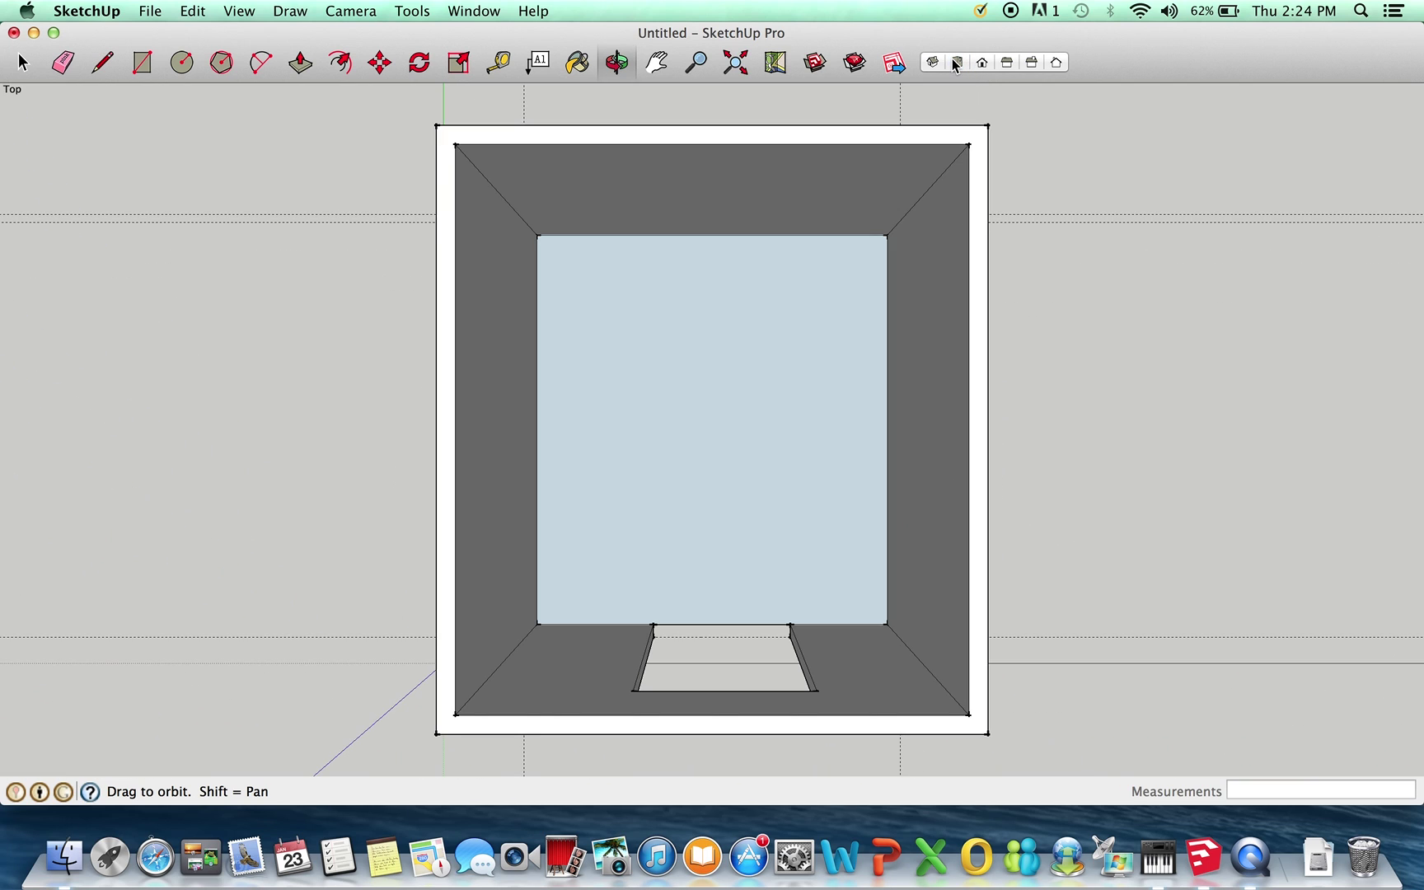
{"action": "left_click", "coordinate": [700, 63]}
{"action": "left_click_drag", "start_coordinate": [736, 362], "coordinate": [815, 157]}
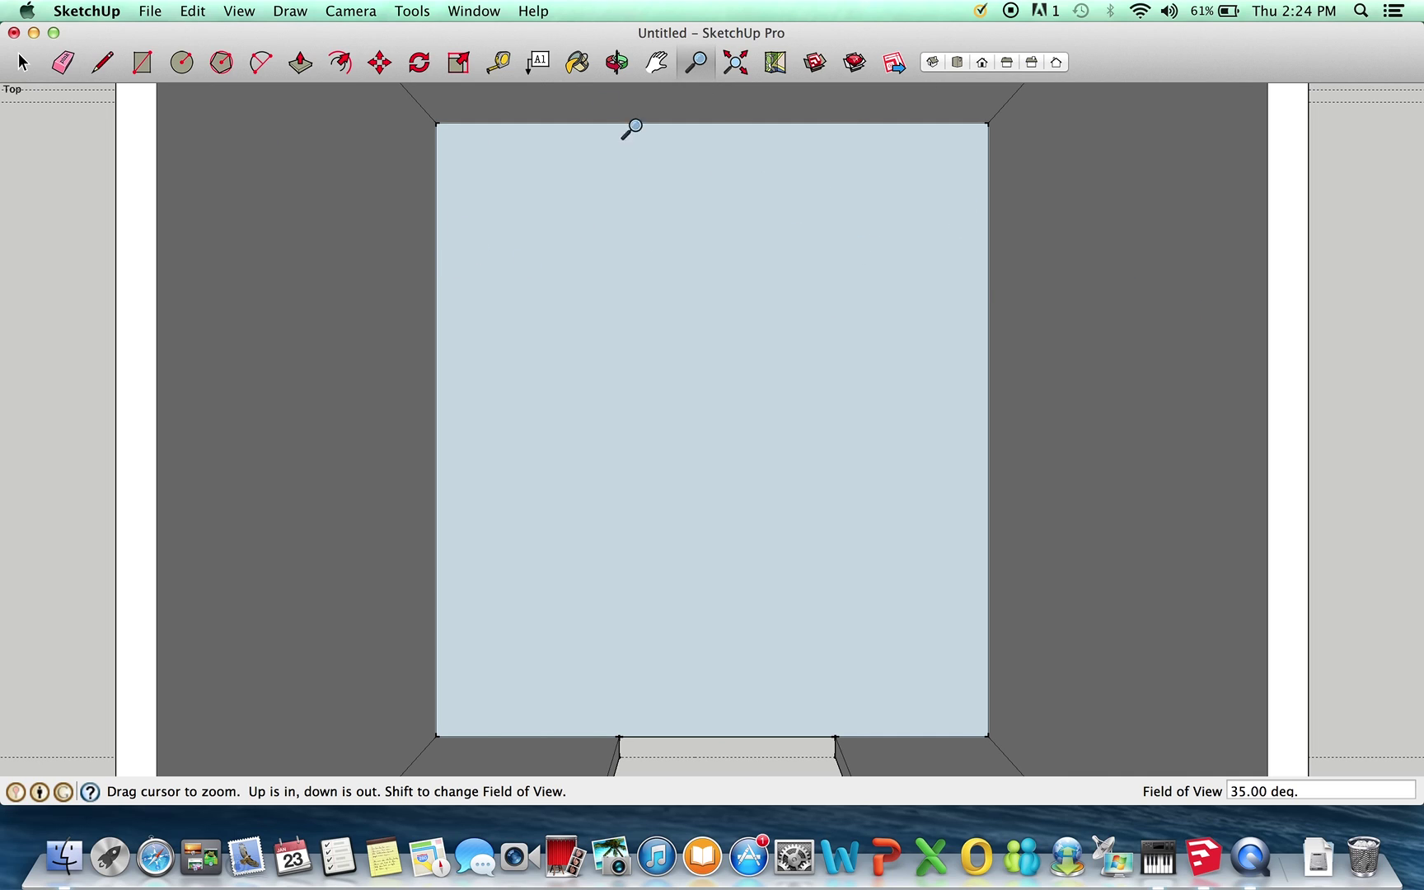
{"action": "left_click", "coordinate": [495, 65]}
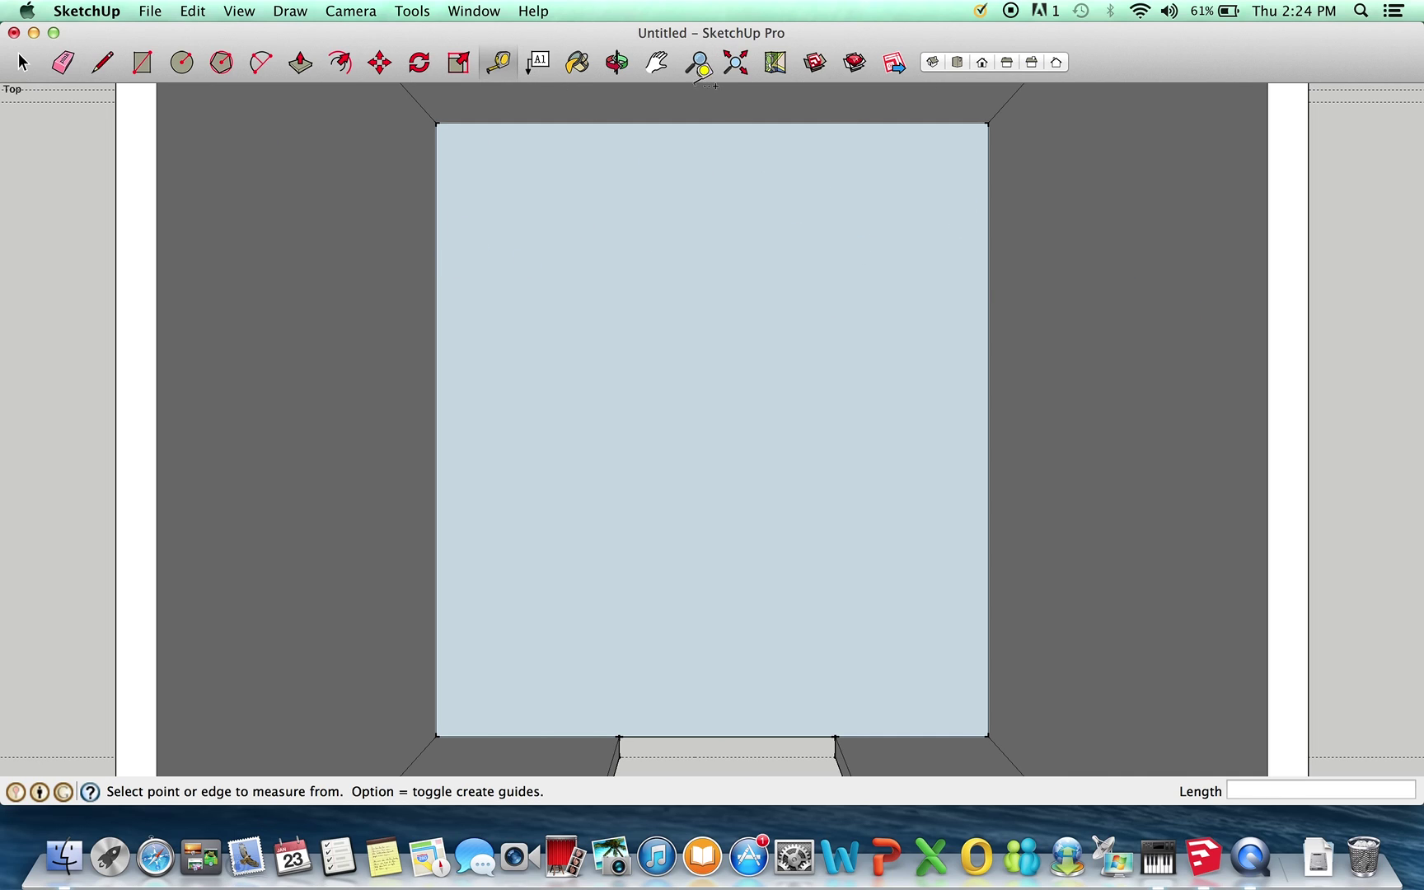
{"action": "left_click", "coordinate": [794, 123]}
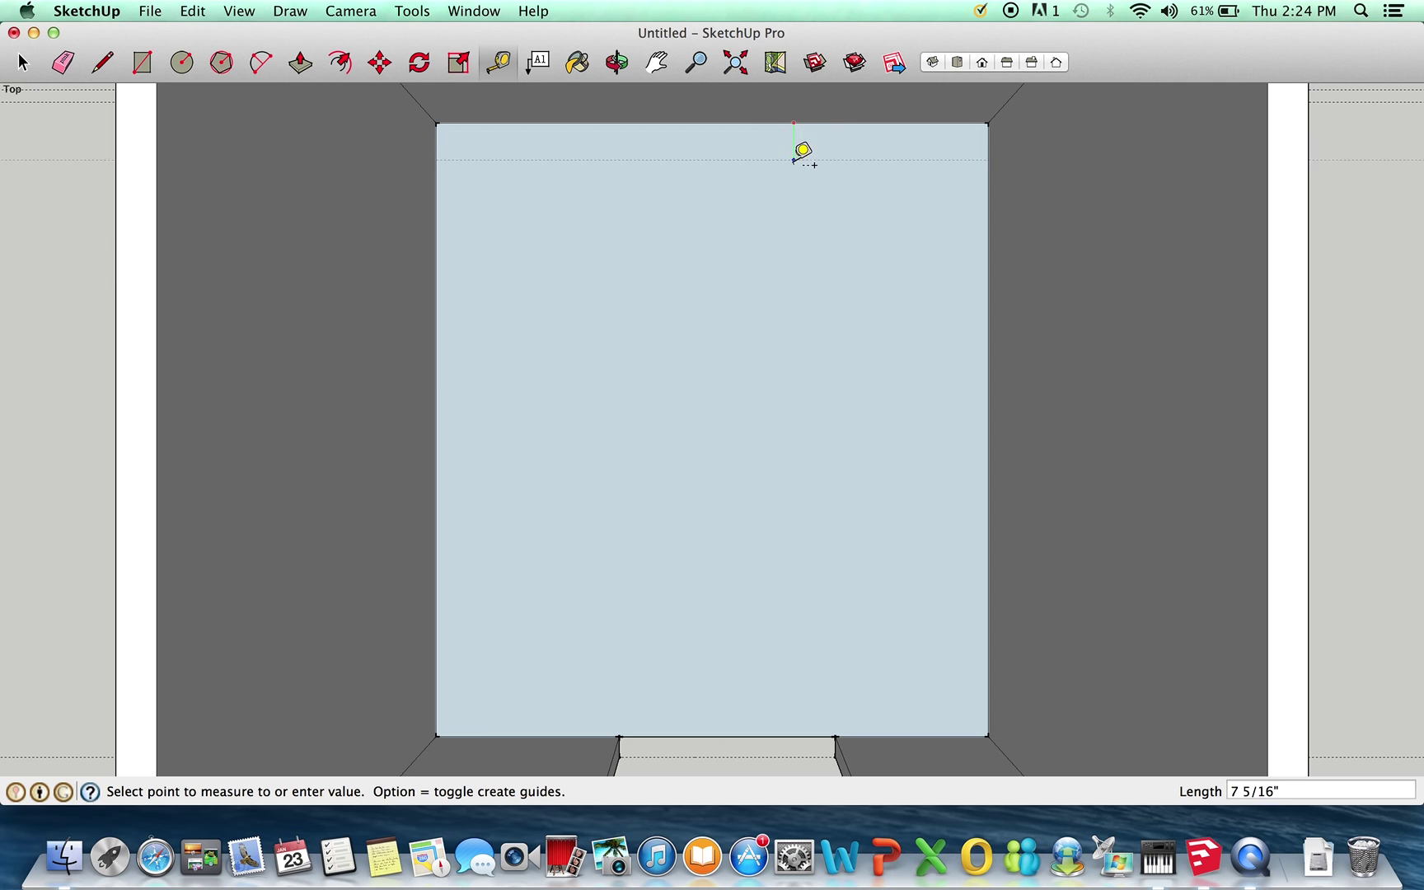
{"action": "left_click", "coordinate": [790, 207]}
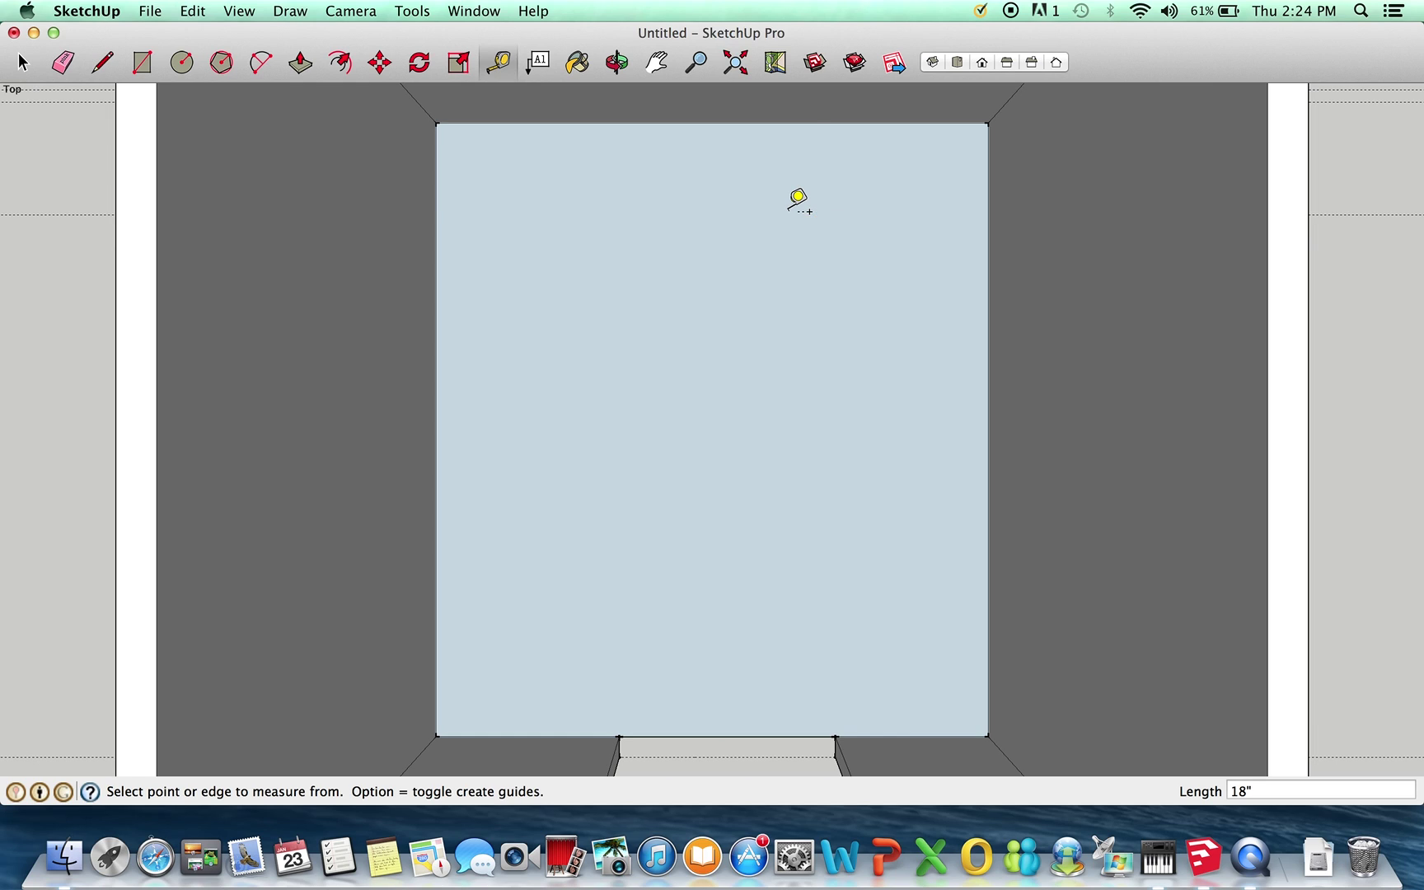
{"action": "left_click", "coordinate": [816, 123]}
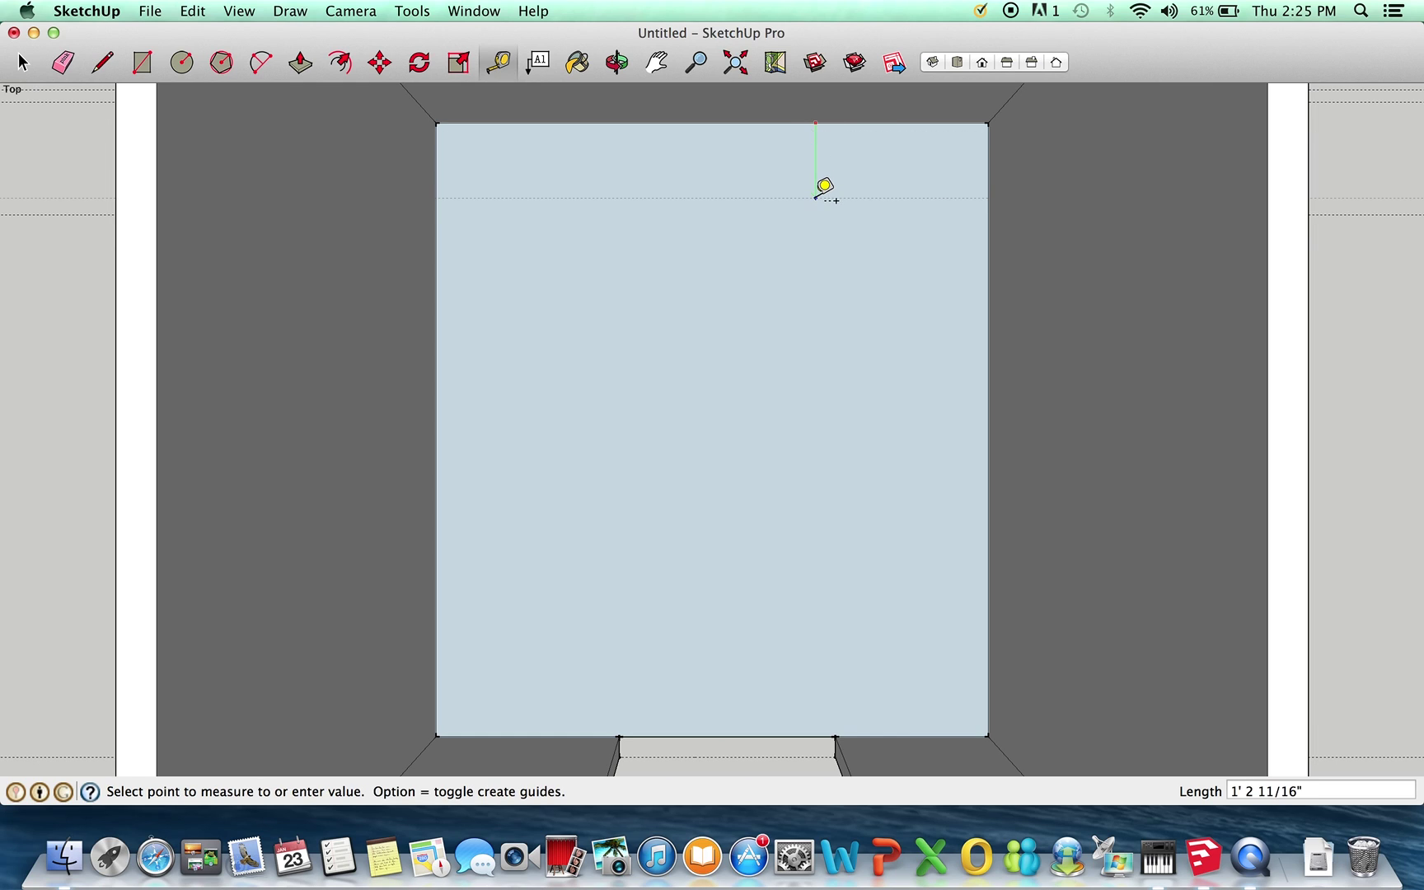
{"action": "left_click", "coordinate": [816, 198]}
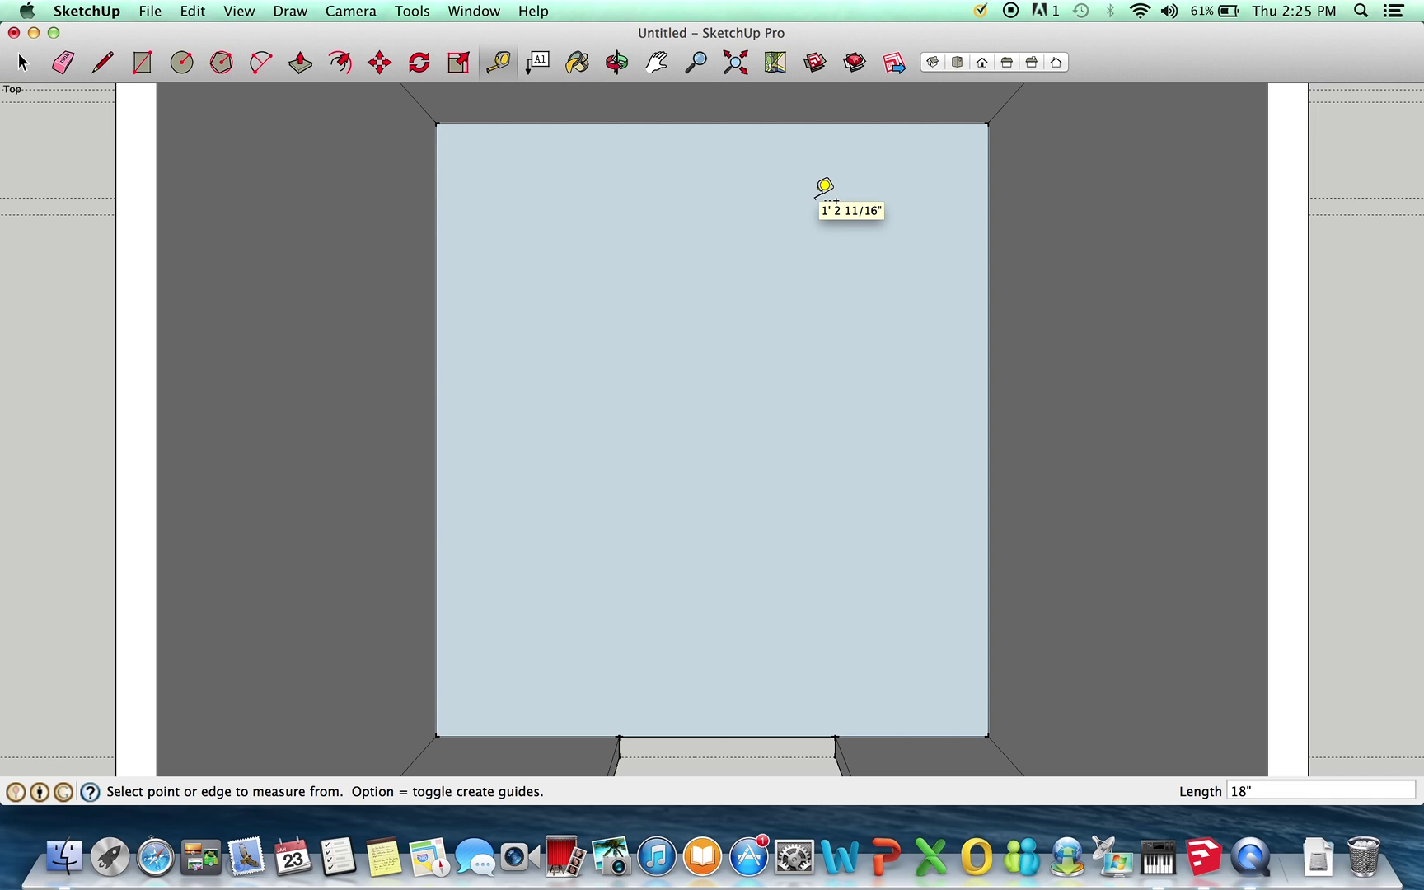
{"action": "left_click", "coordinate": [852, 124]}
{"action": "left_click", "coordinate": [845, 201]}
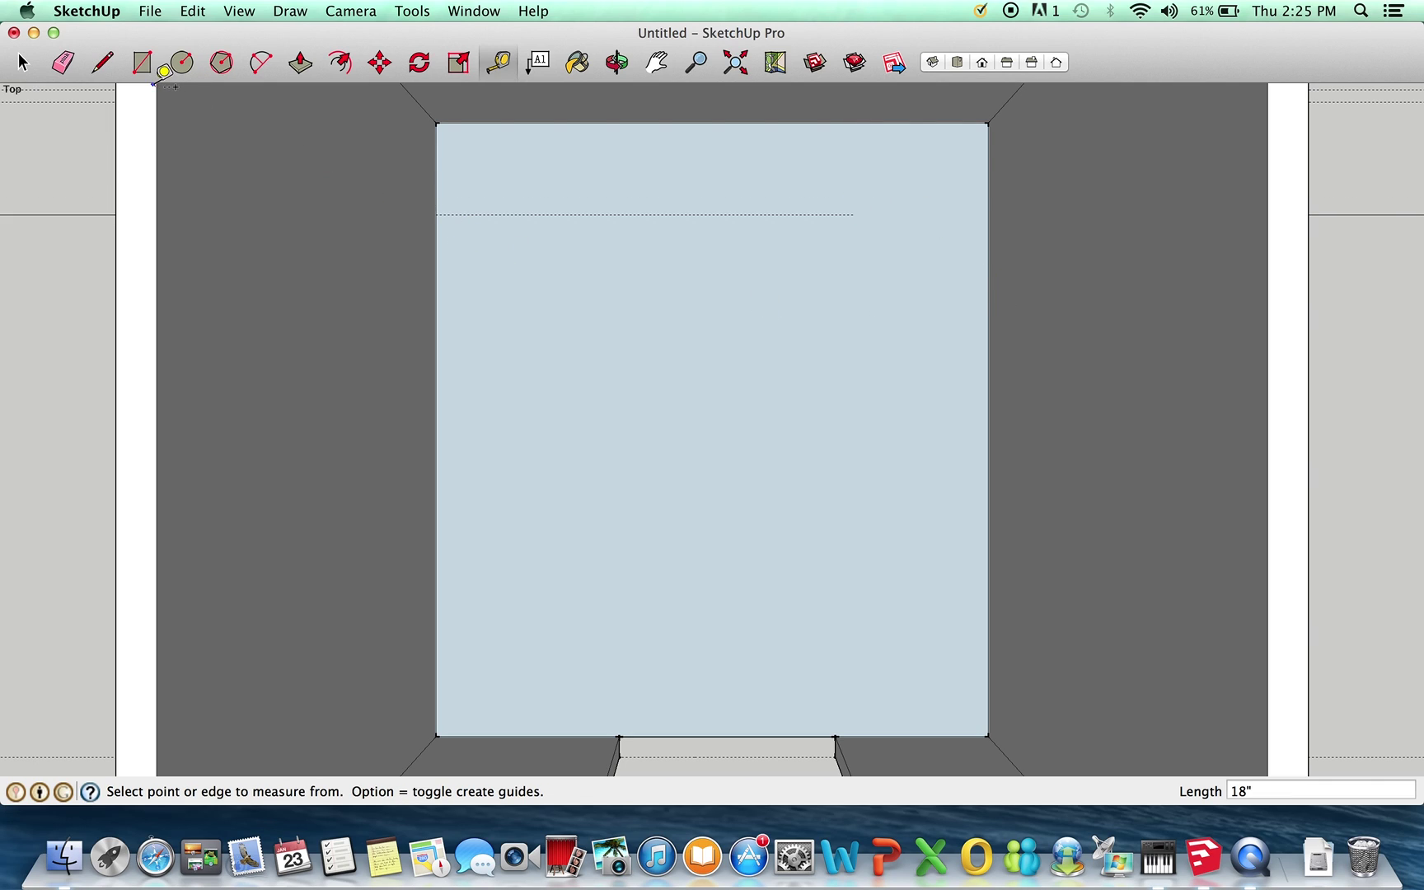
{"action": "left_click", "coordinate": [150, 68]}
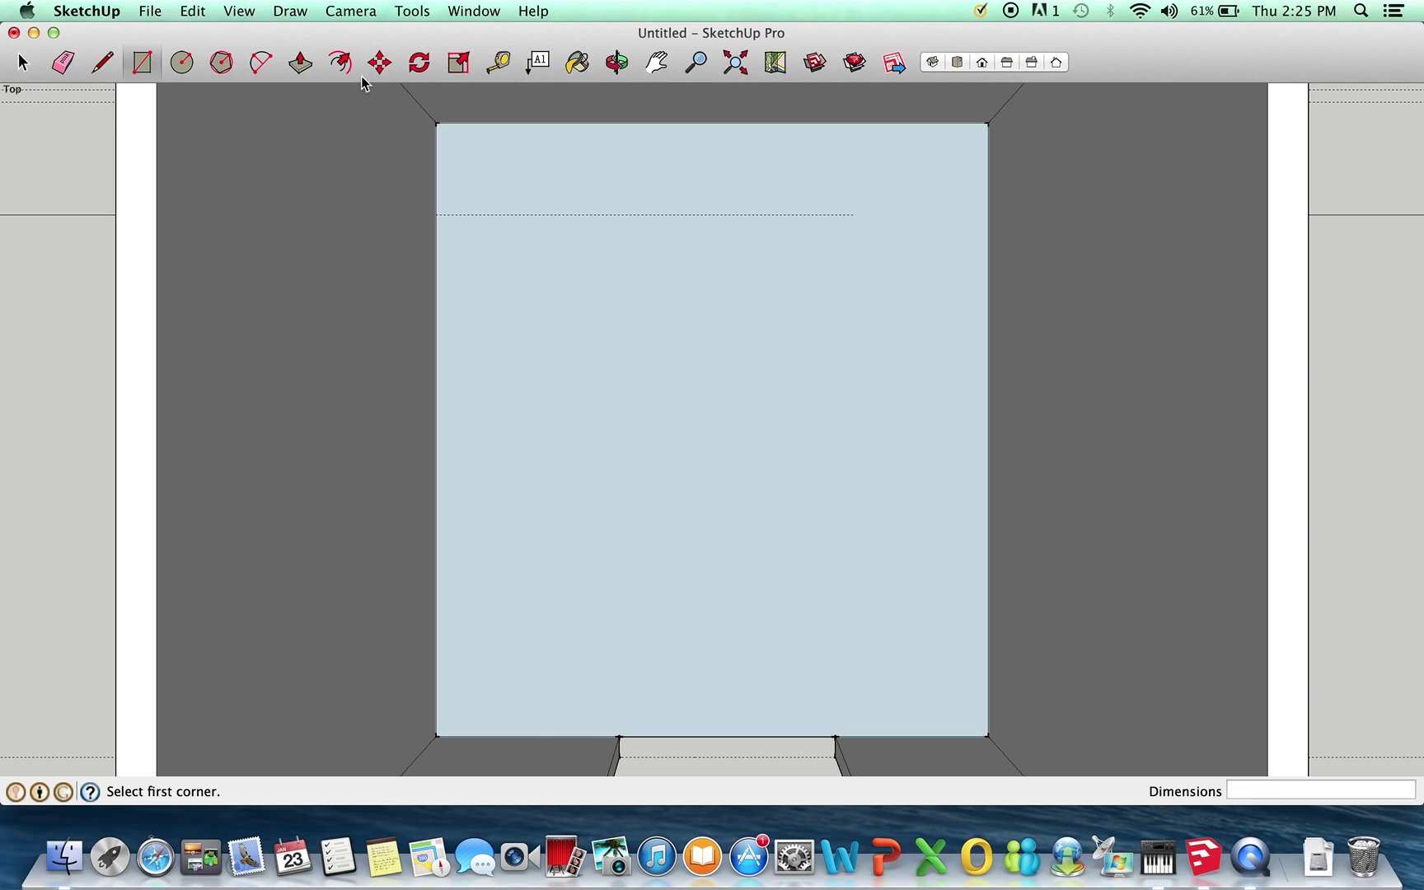
Step: Draw an 18"-deep strip along the back wall and pull it up 30" into a desk block
{"action": "left_click", "coordinate": [436, 124]}
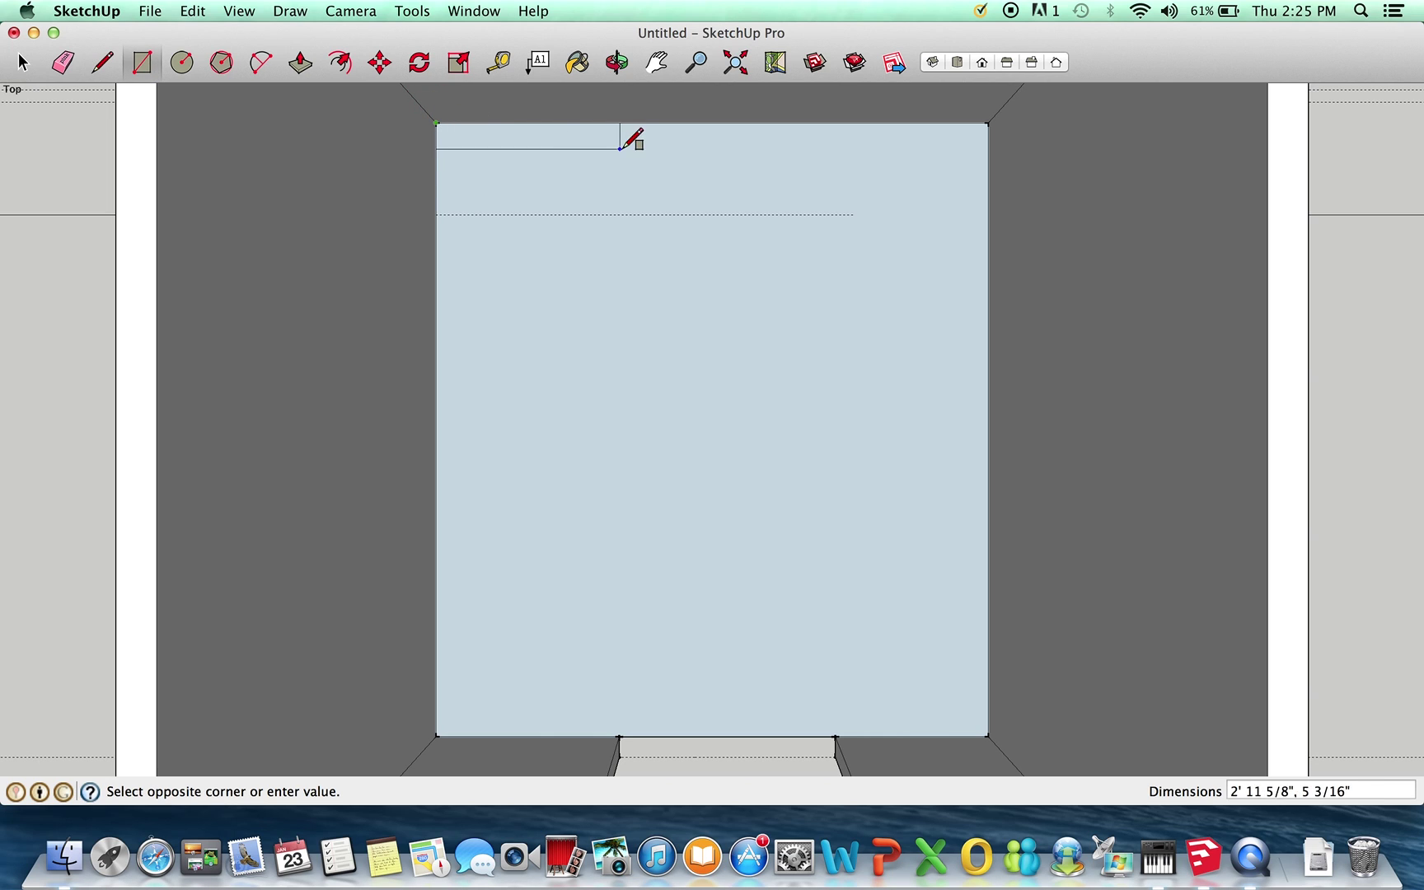
{"action": "left_click", "coordinate": [988, 215]}
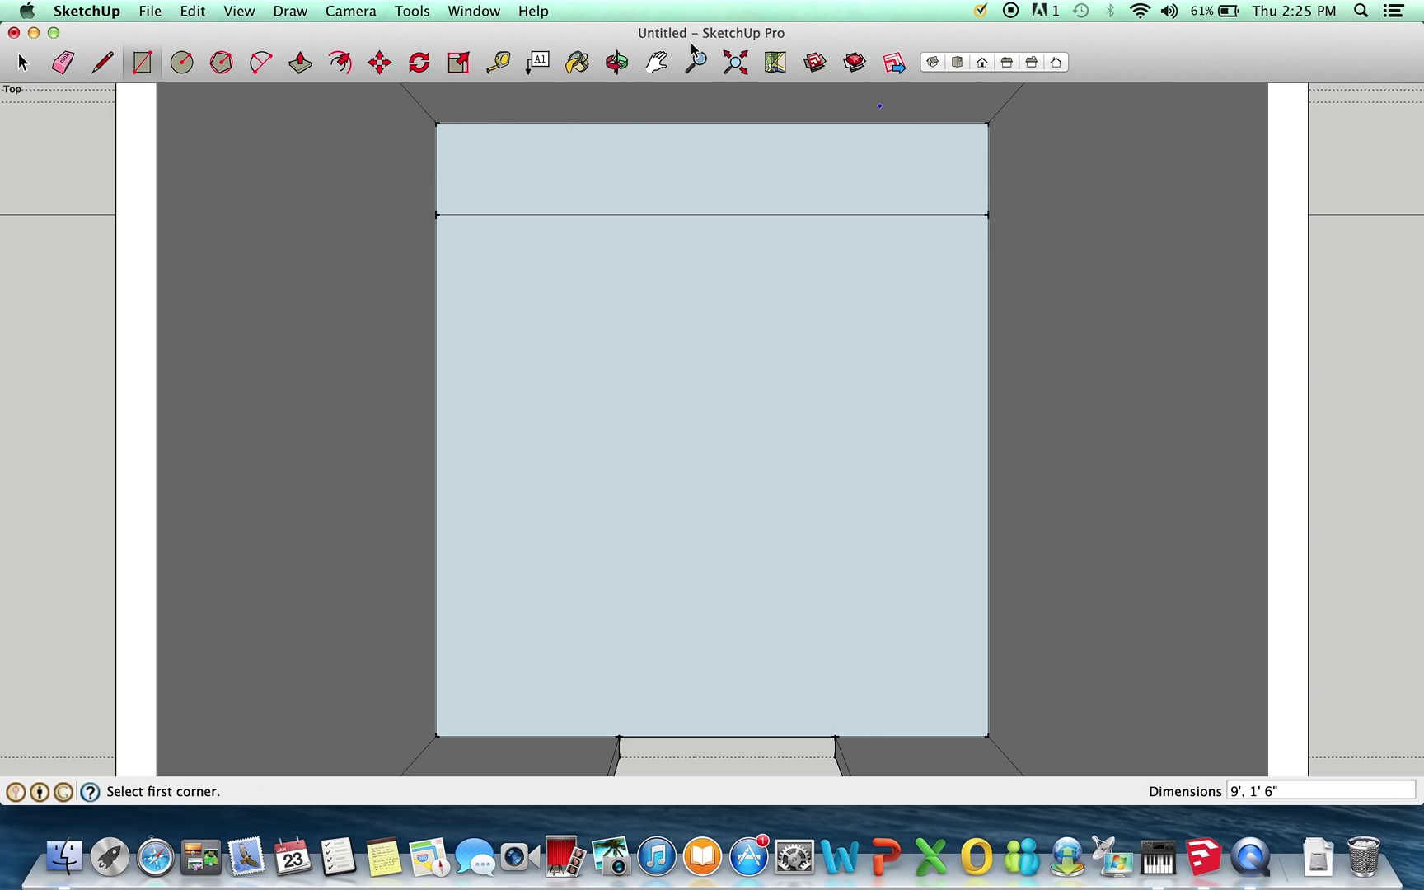
{"action": "left_click", "coordinate": [695, 62]}
{"action": "left_click_drag", "start_coordinate": [690, 85], "coordinate": [707, 328]}
{"action": "left_click", "coordinate": [617, 61]}
{"action": "left_click_drag", "start_coordinate": [820, 573], "coordinate": [560, 280]}
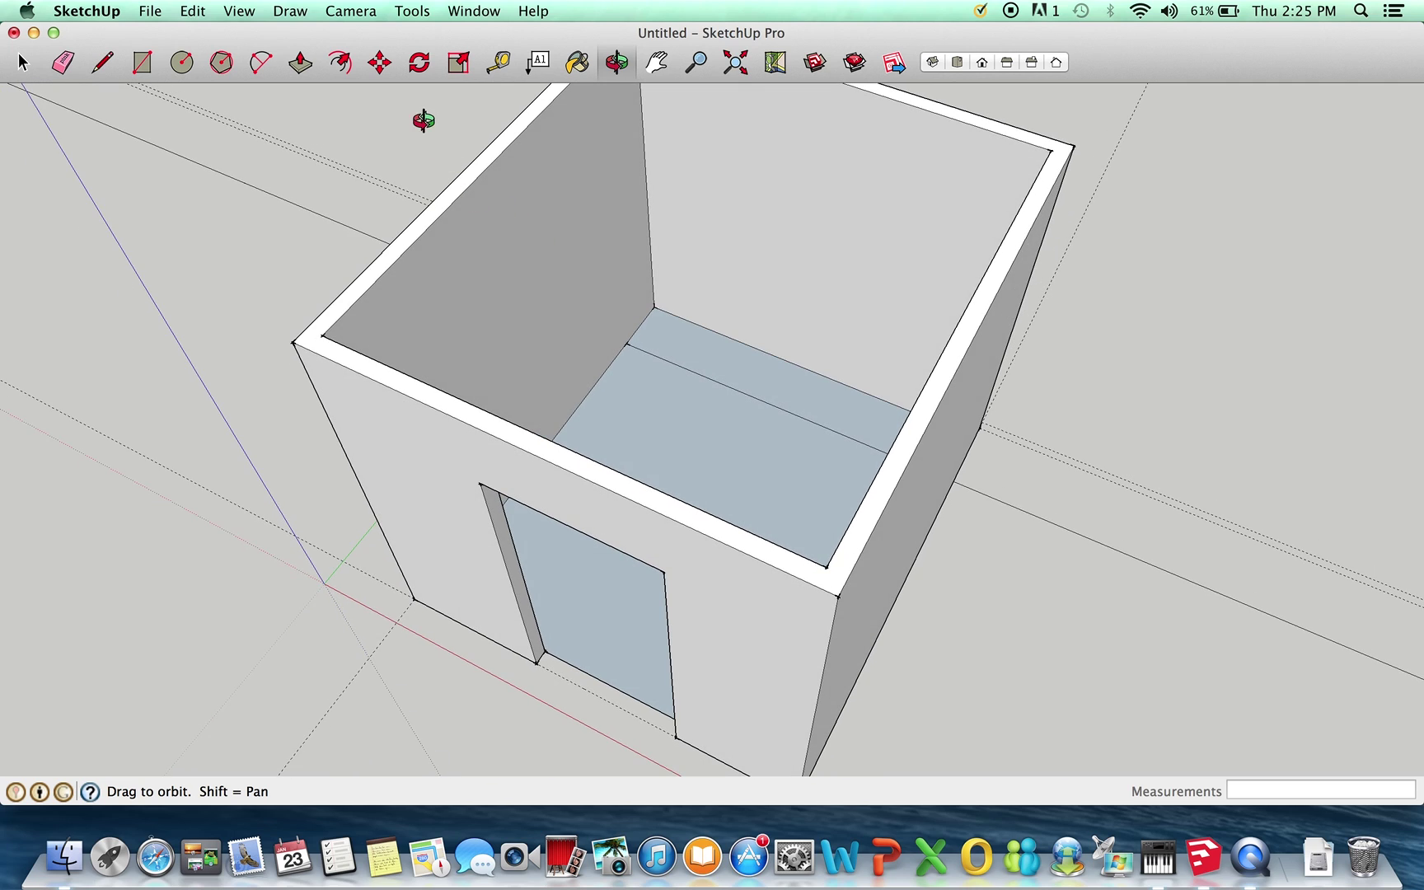
{"action": "left_click", "coordinate": [301, 62]}
{"action": "left_click_drag", "start_coordinate": [706, 346], "coordinate": [711, 313]}
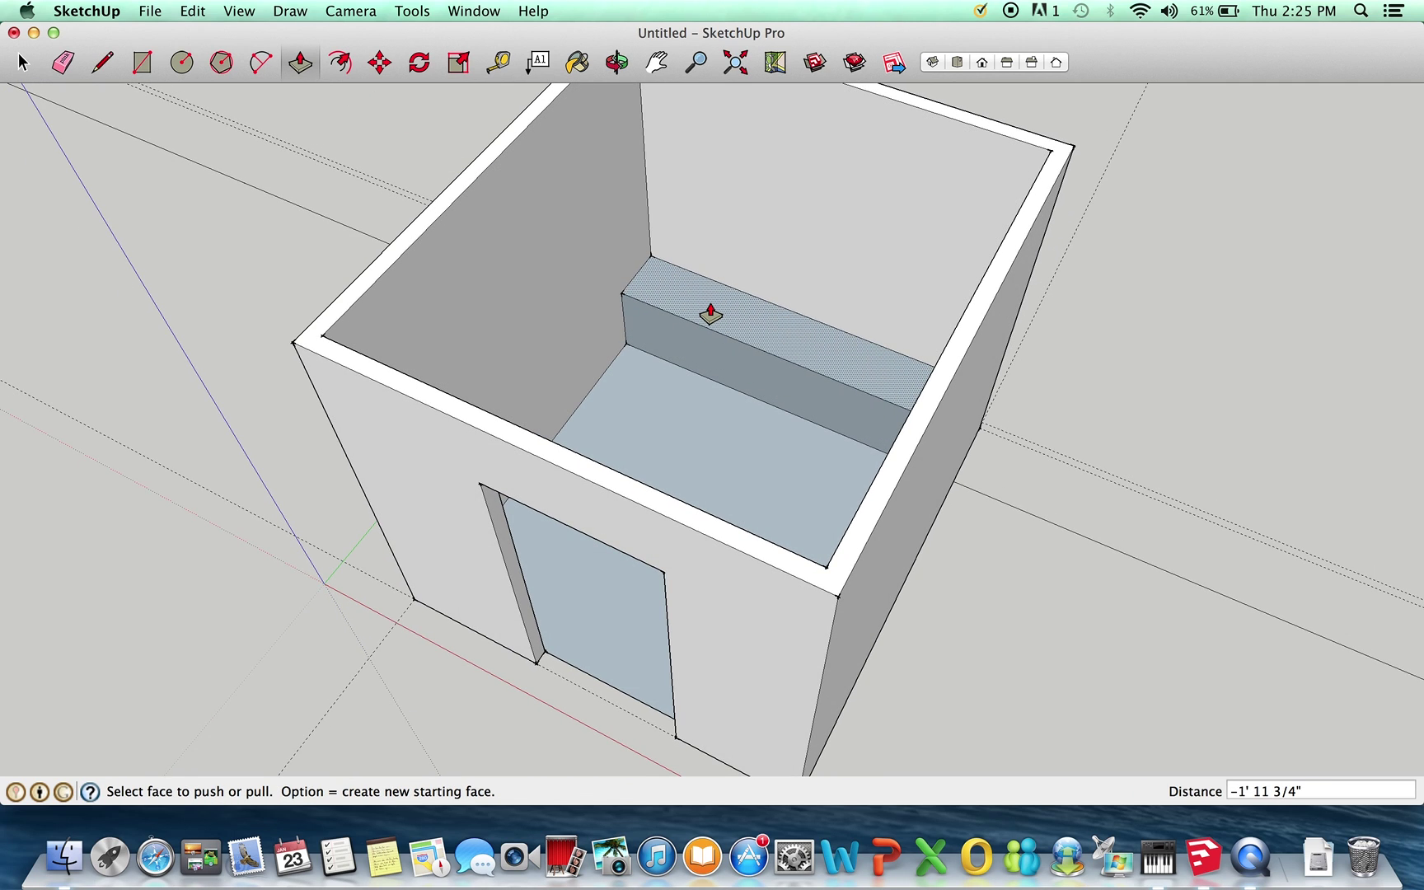
{"action": "type", "text": "30"}
{"action": "key", "text": "Return"}
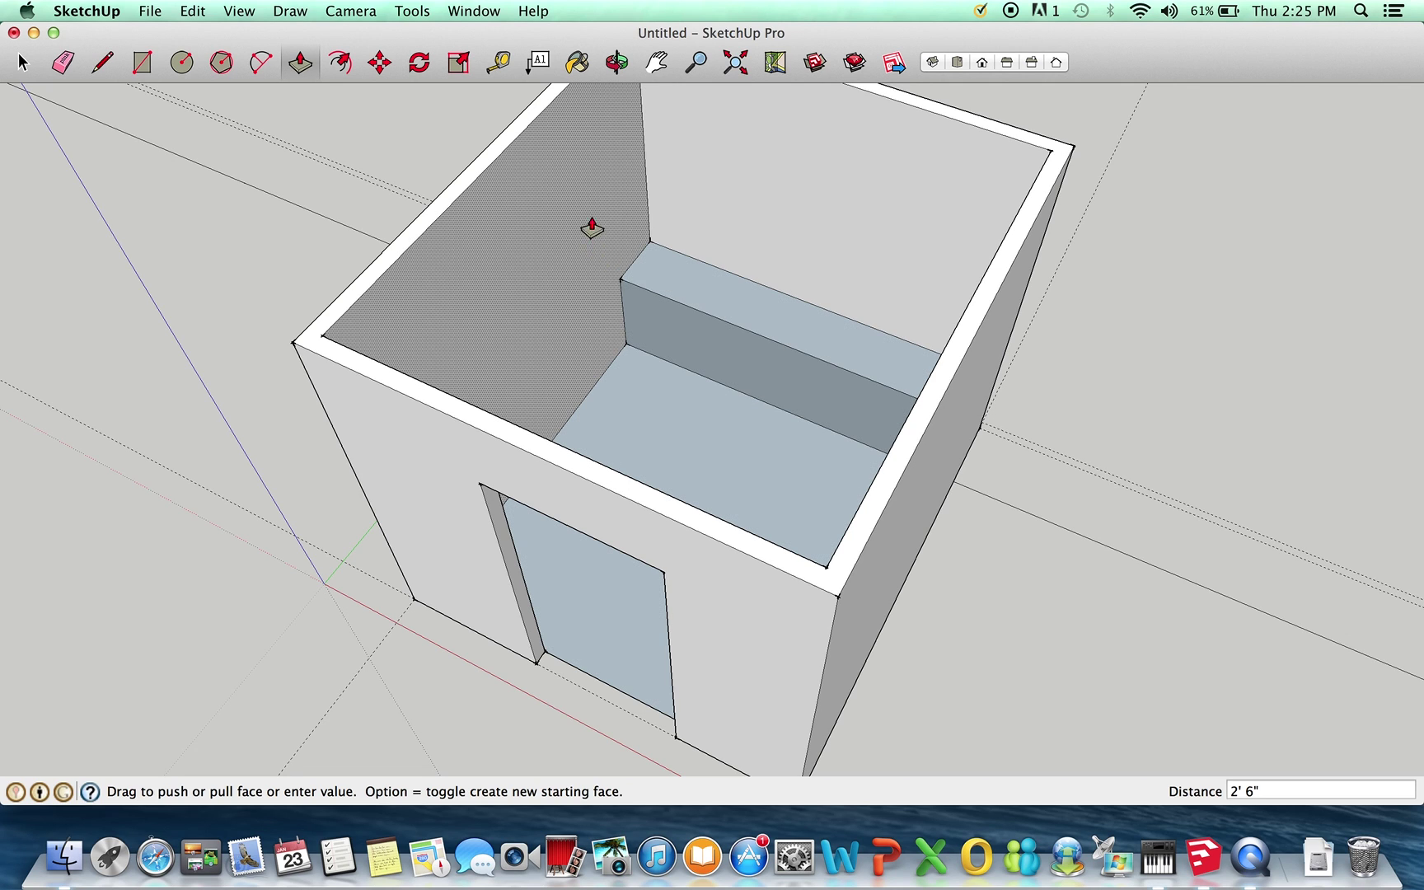
Step: In Front view, zoom in on the desk and place a guide just below its top edge
{"action": "left_click", "coordinate": [981, 63]}
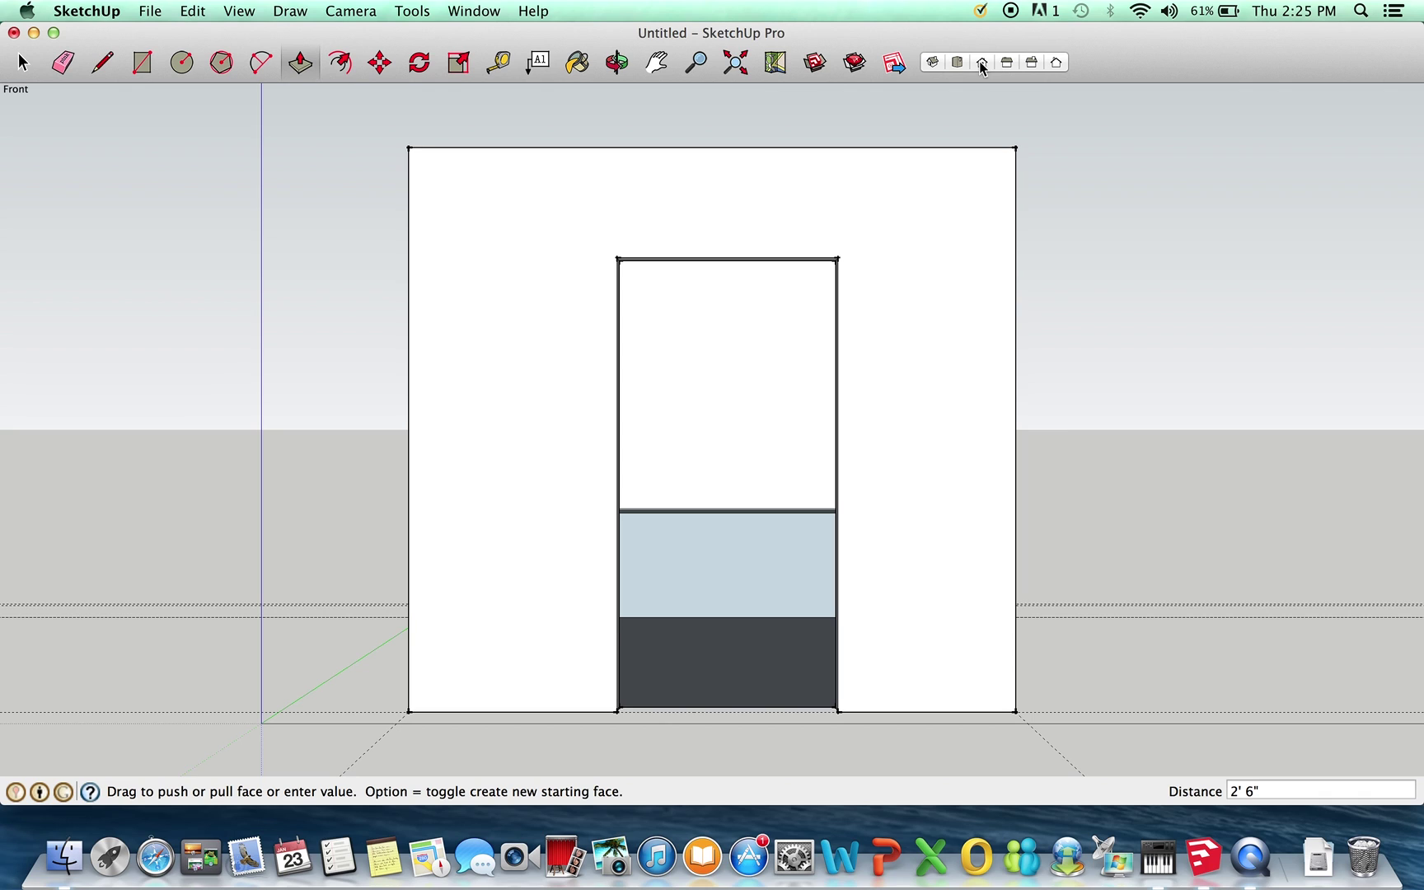
{"action": "left_click", "coordinate": [695, 62]}
{"action": "left_click_drag", "start_coordinate": [851, 598], "coordinate": [969, 350]}
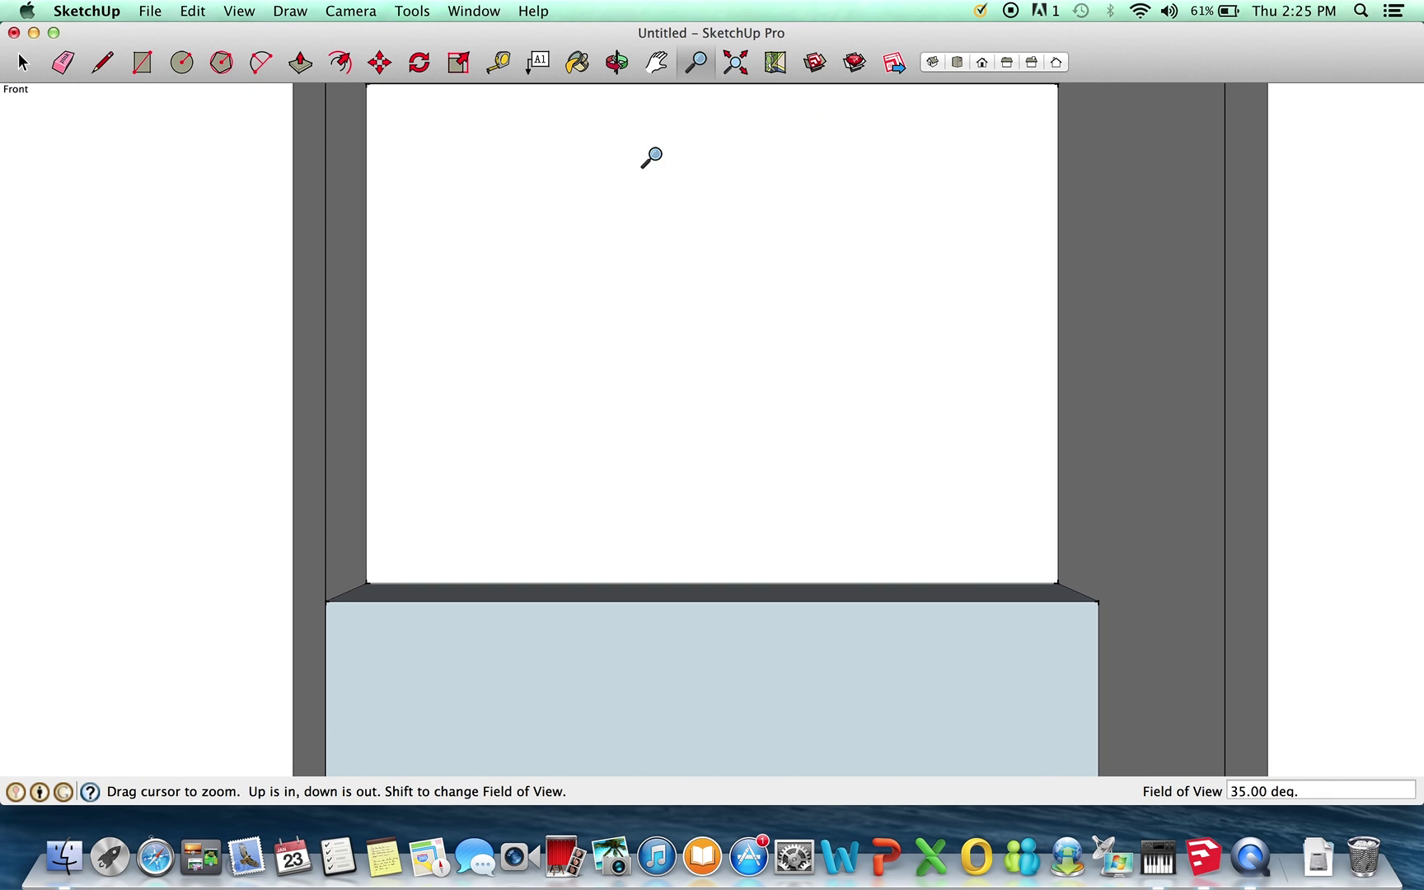
{"action": "left_click", "coordinate": [657, 62]}
{"action": "left_click_drag", "start_coordinate": [676, 525], "coordinate": [667, 471]}
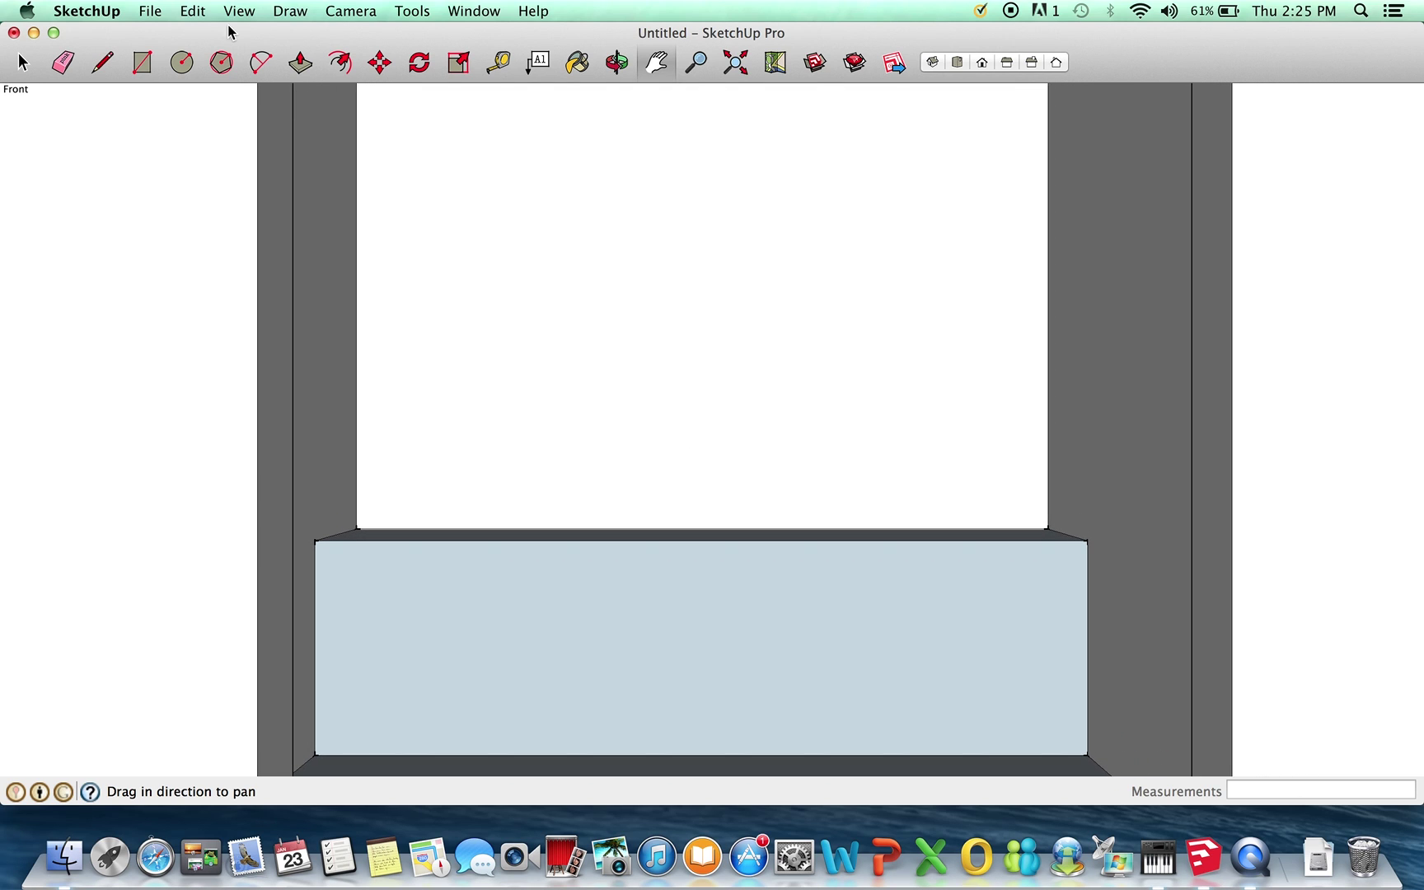
{"action": "left_click", "coordinate": [500, 63]}
{"action": "left_click", "coordinate": [511, 529]}
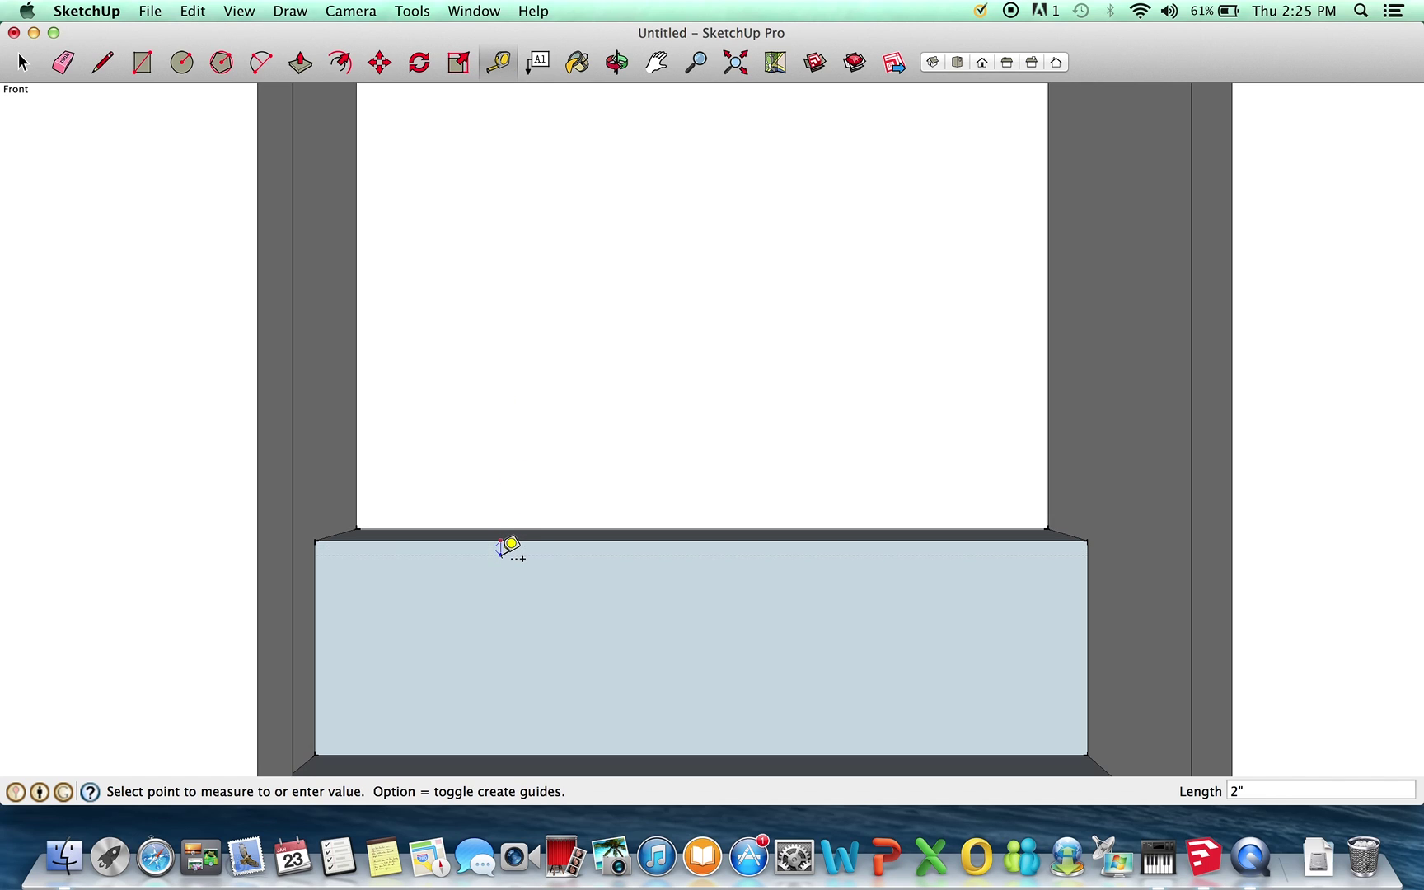
{"action": "left_click", "coordinate": [504, 554]}
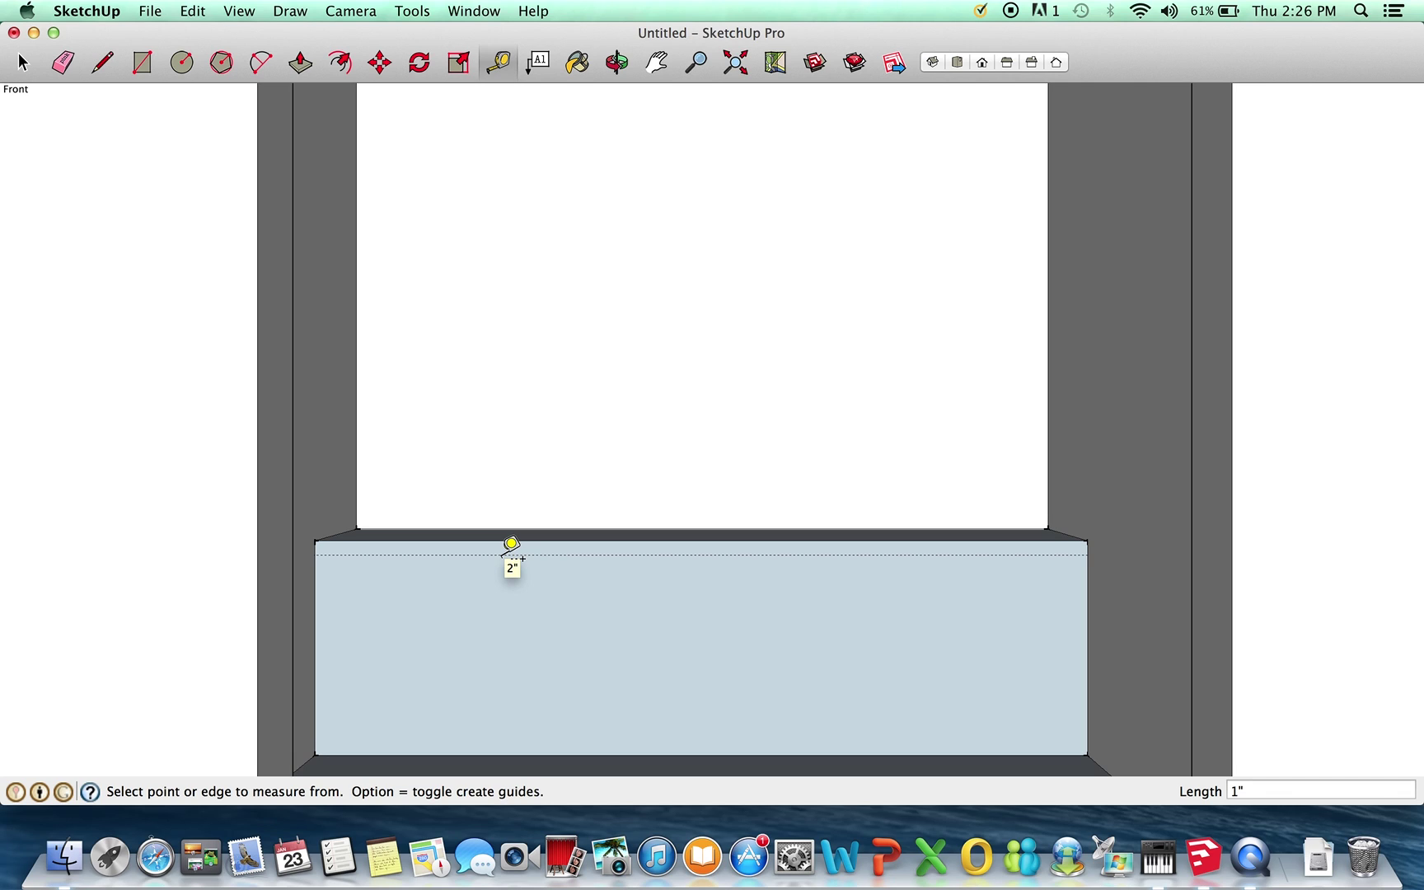
Step: Draw a 2' 5" by 9' rectangle across the desk's front face below the guide
{"action": "left_click", "coordinate": [142, 63]}
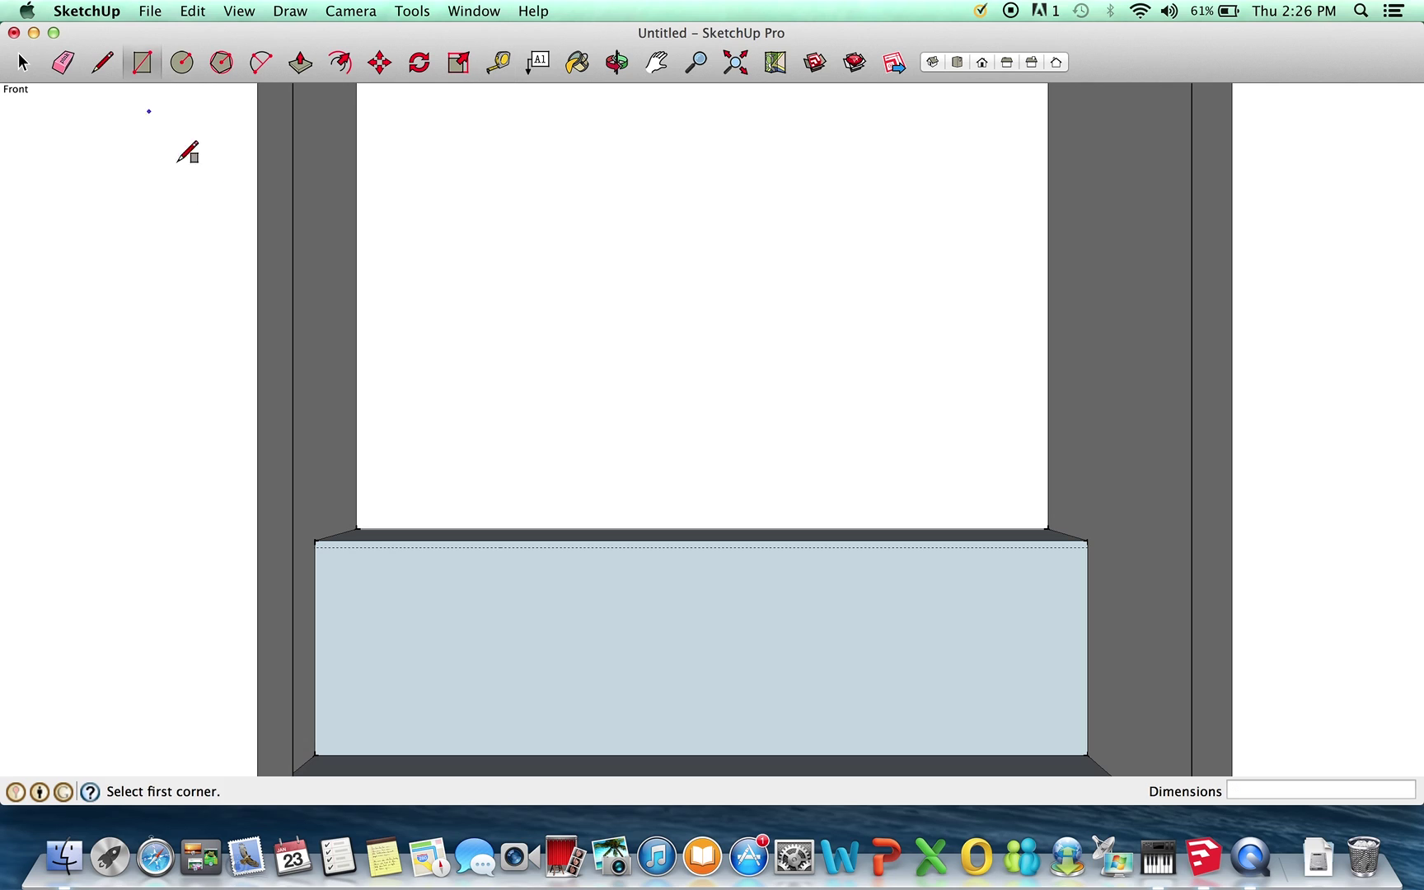
{"action": "left_click", "coordinate": [316, 546]}
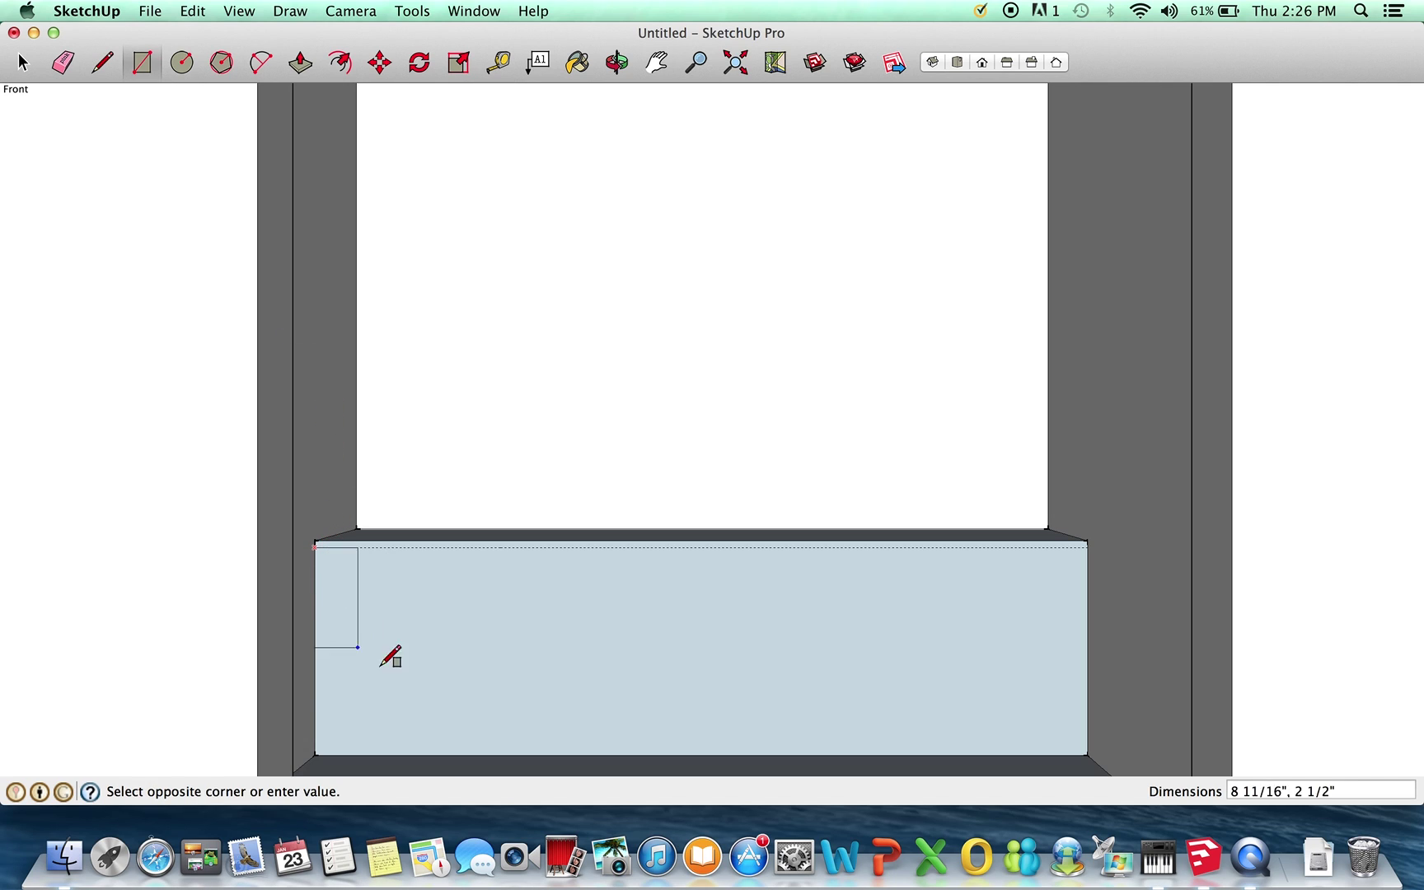
{"action": "left_click", "coordinate": [1088, 754]}
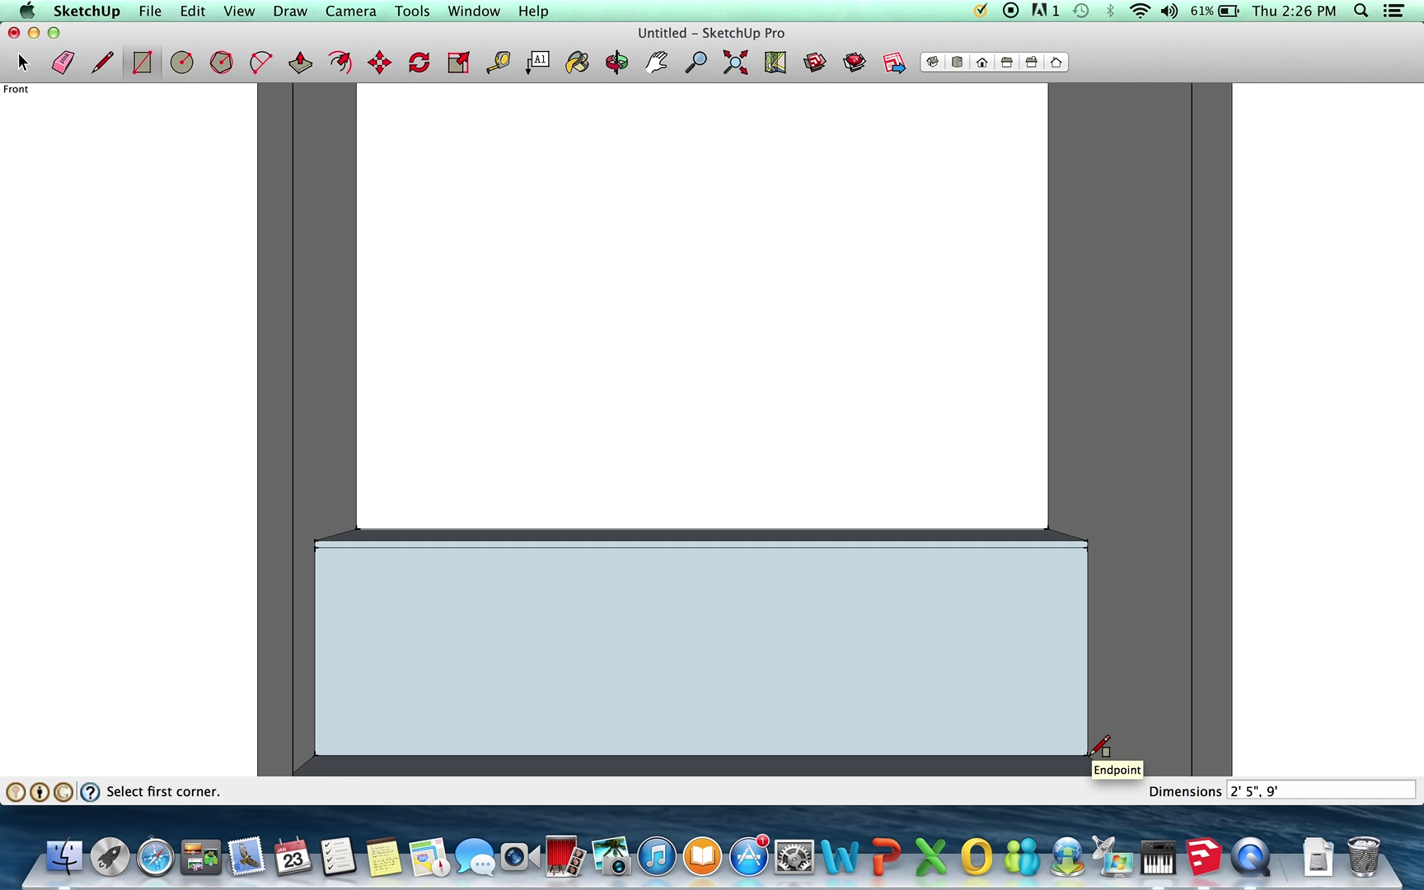
{"action": "left_click", "coordinate": [23, 62]}
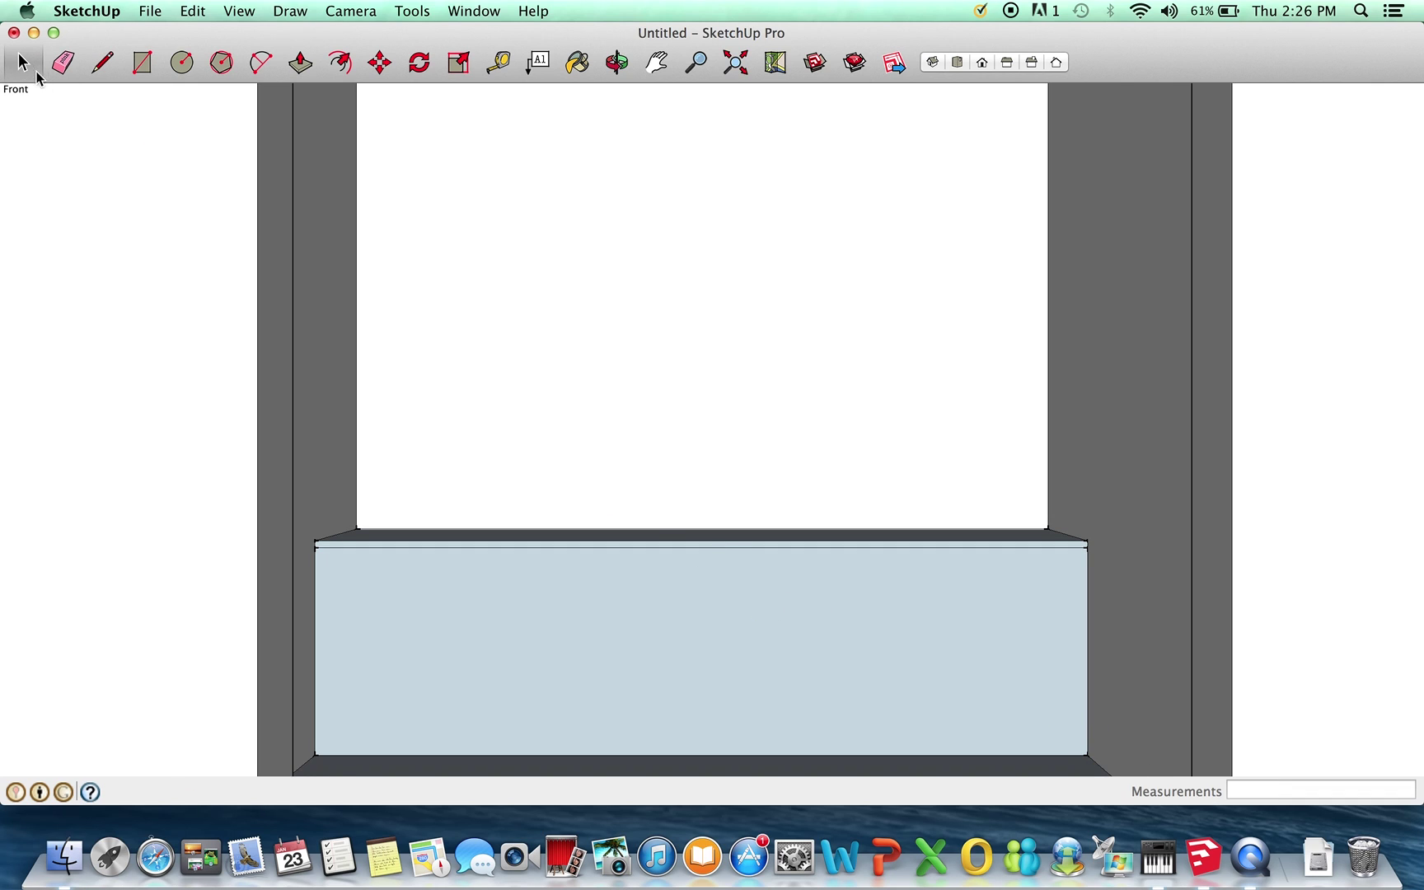
{"action": "left_click", "coordinate": [639, 568]}
{"action": "left_click", "coordinate": [660, 546]}
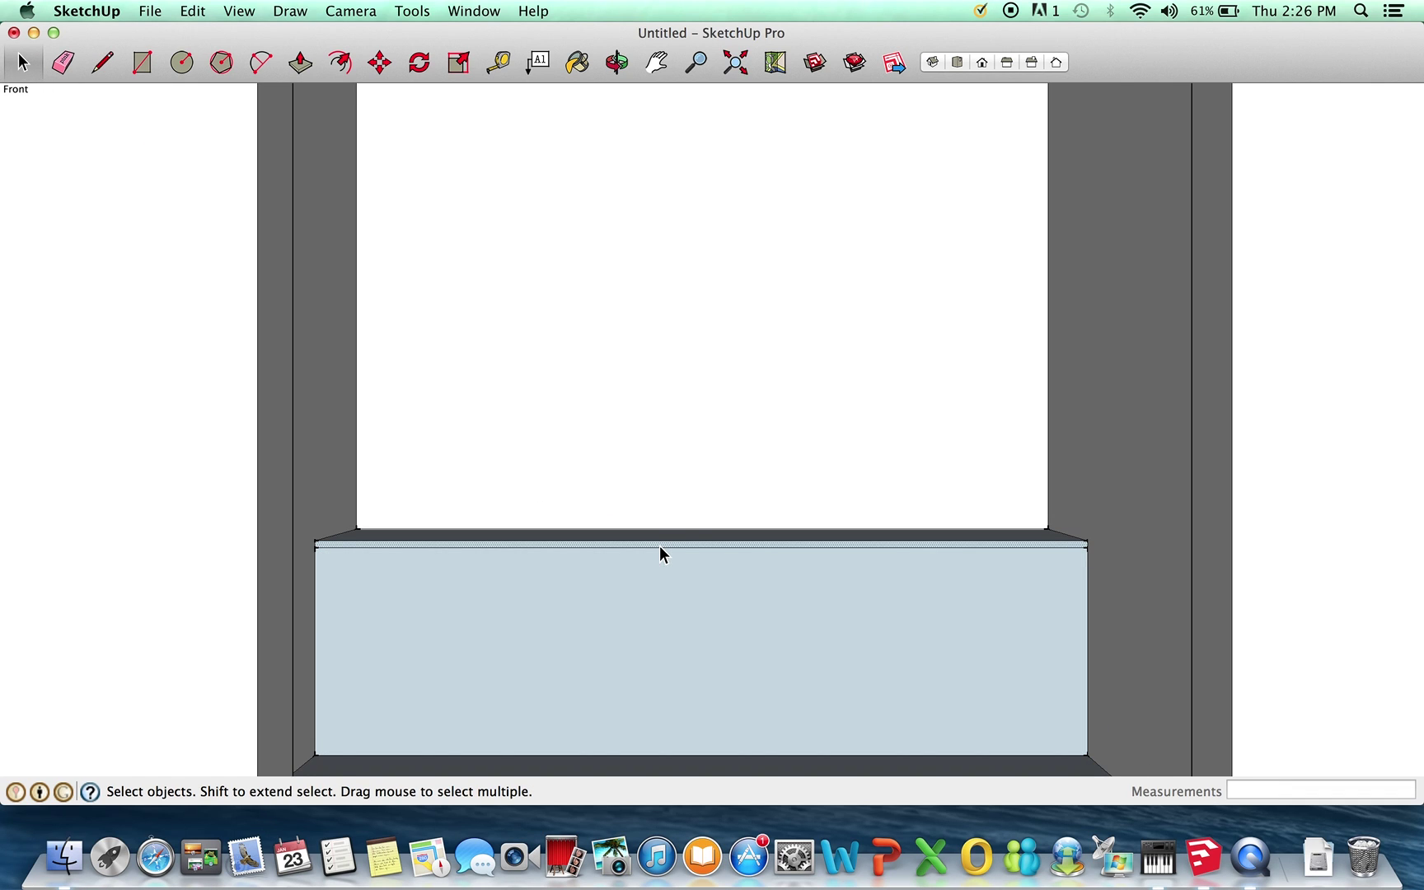
{"action": "left_click", "coordinate": [645, 594]}
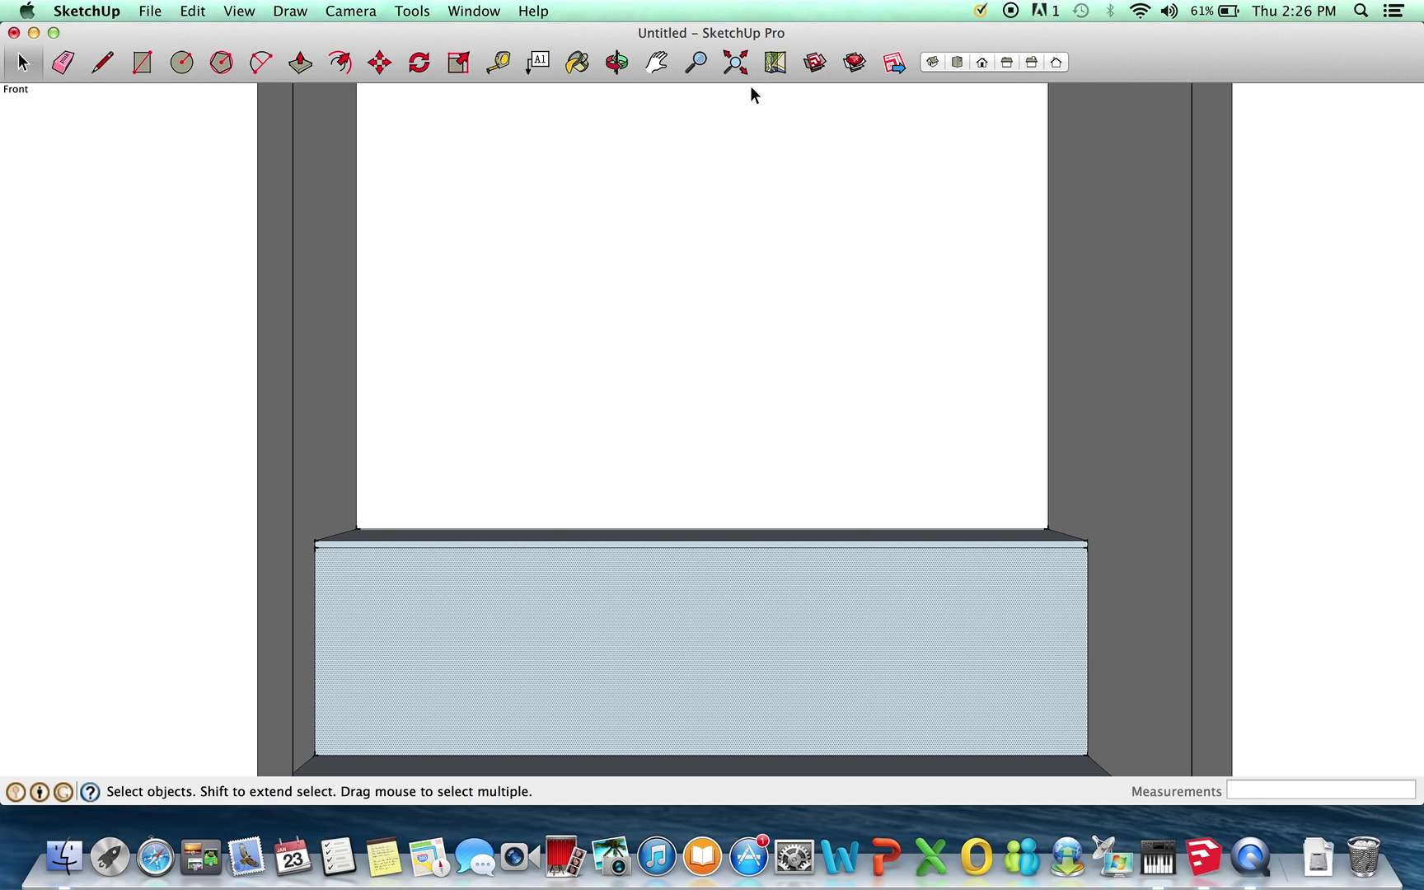
{"action": "left_click", "coordinate": [709, 65]}
{"action": "scroll", "coordinate": [782, 270], "scroll_direction": "down", "scroll_amount": 5}
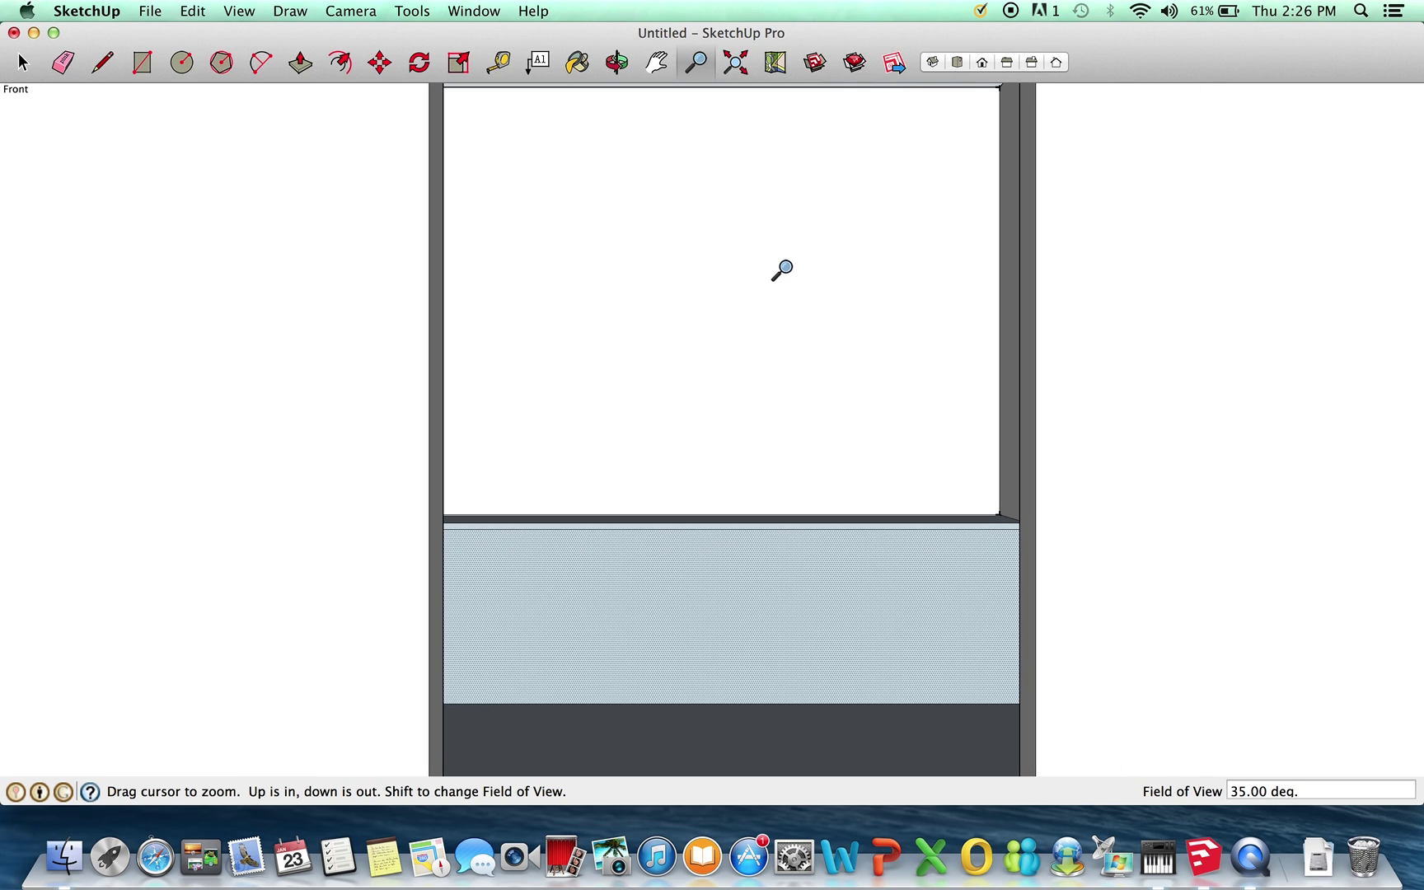
{"action": "left_click", "coordinate": [617, 62]}
{"action": "left_click_drag", "start_coordinate": [738, 168], "coordinate": [633, 516]}
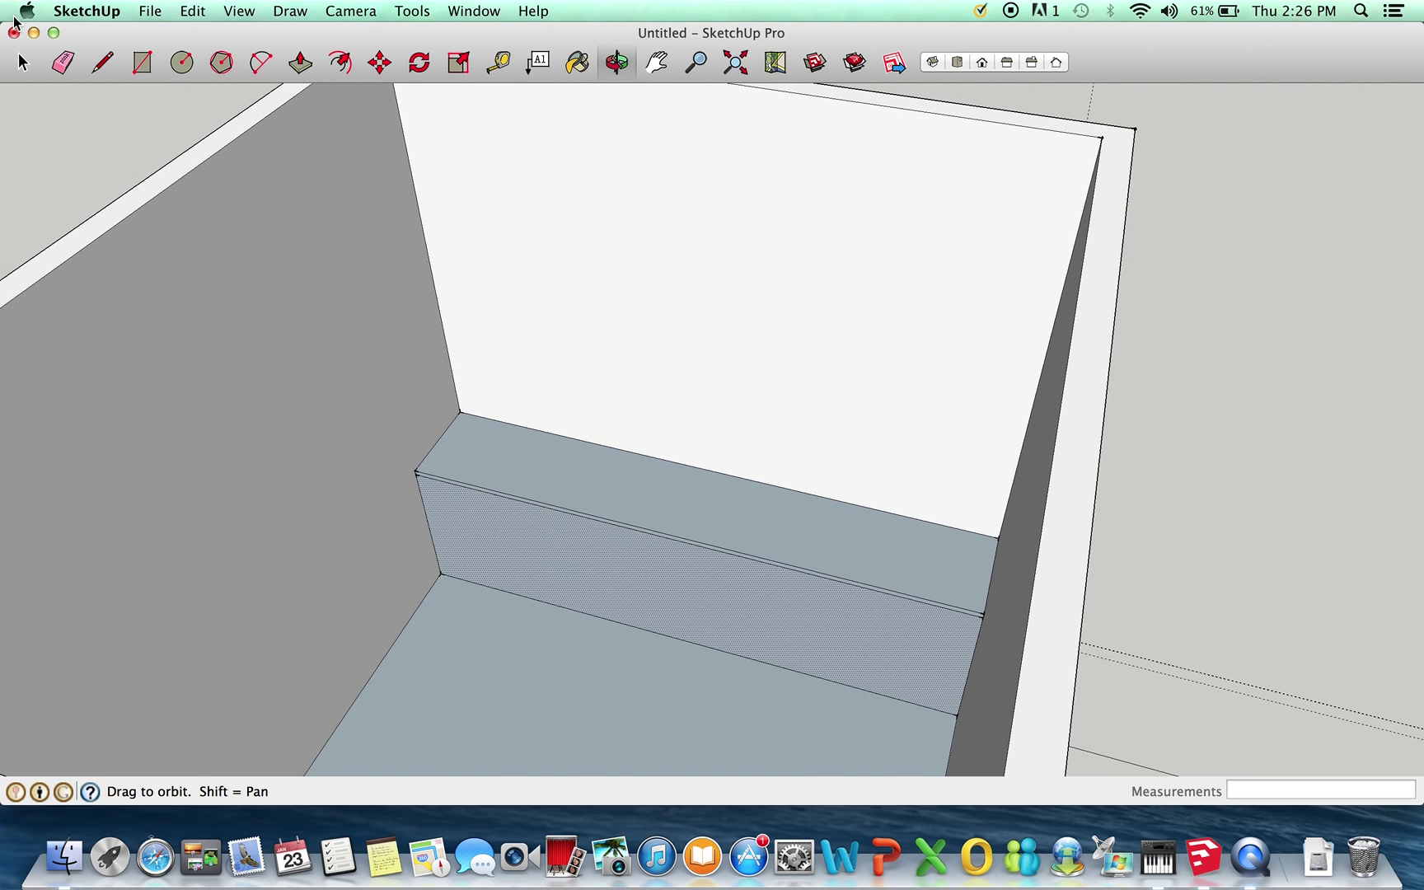
Step: Push the desk's lower front panel back 1" so the top strip overhangs it
{"action": "left_click", "coordinate": [22, 63]}
{"action": "left_click", "coordinate": [301, 391]}
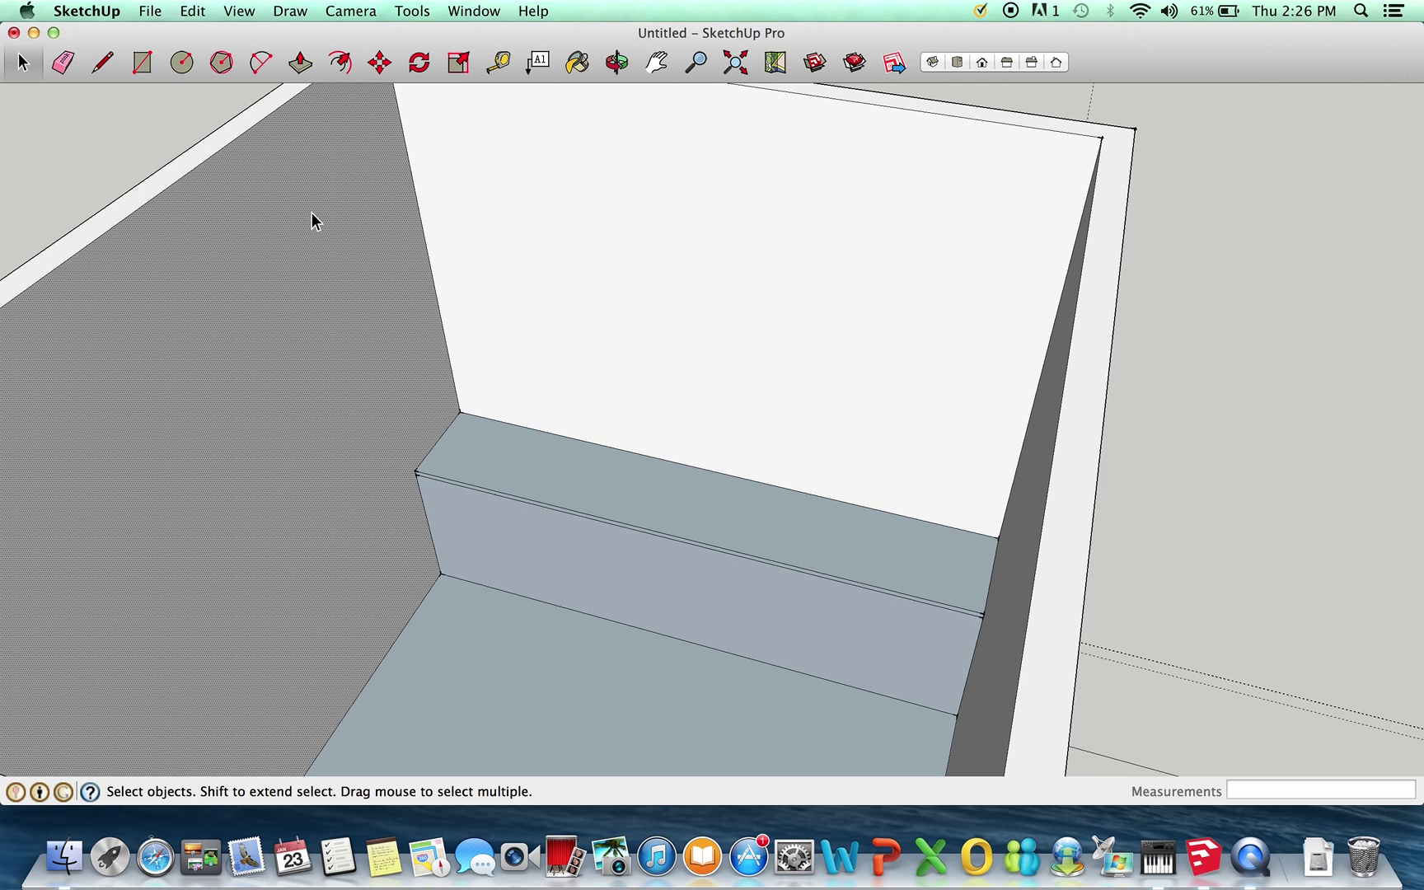
{"action": "left_click", "coordinate": [156, 108]}
{"action": "left_click", "coordinate": [299, 64]}
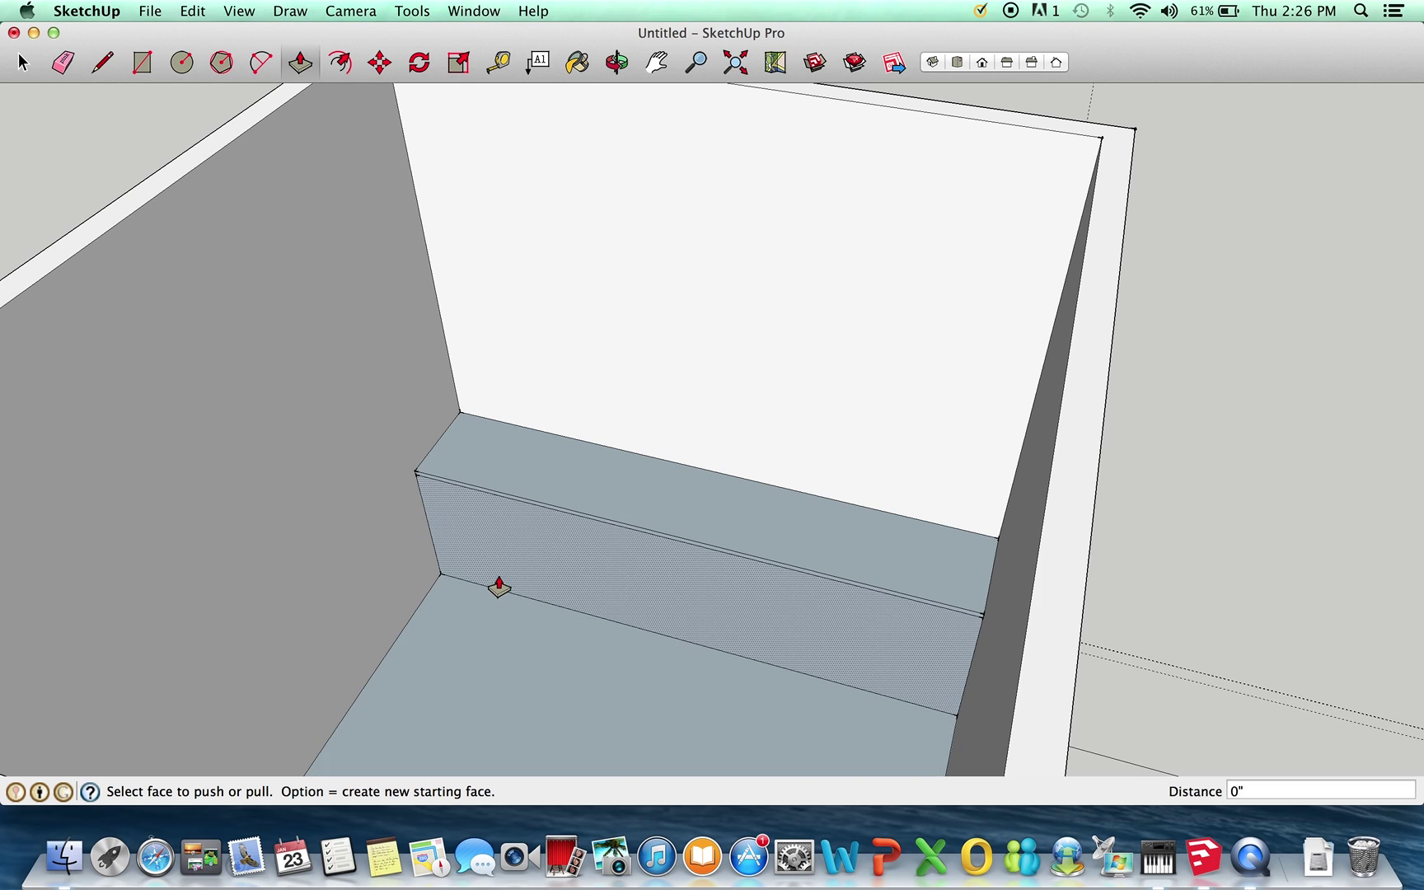
{"action": "left_click_drag", "start_coordinate": [502, 585], "coordinate": [514, 575]}
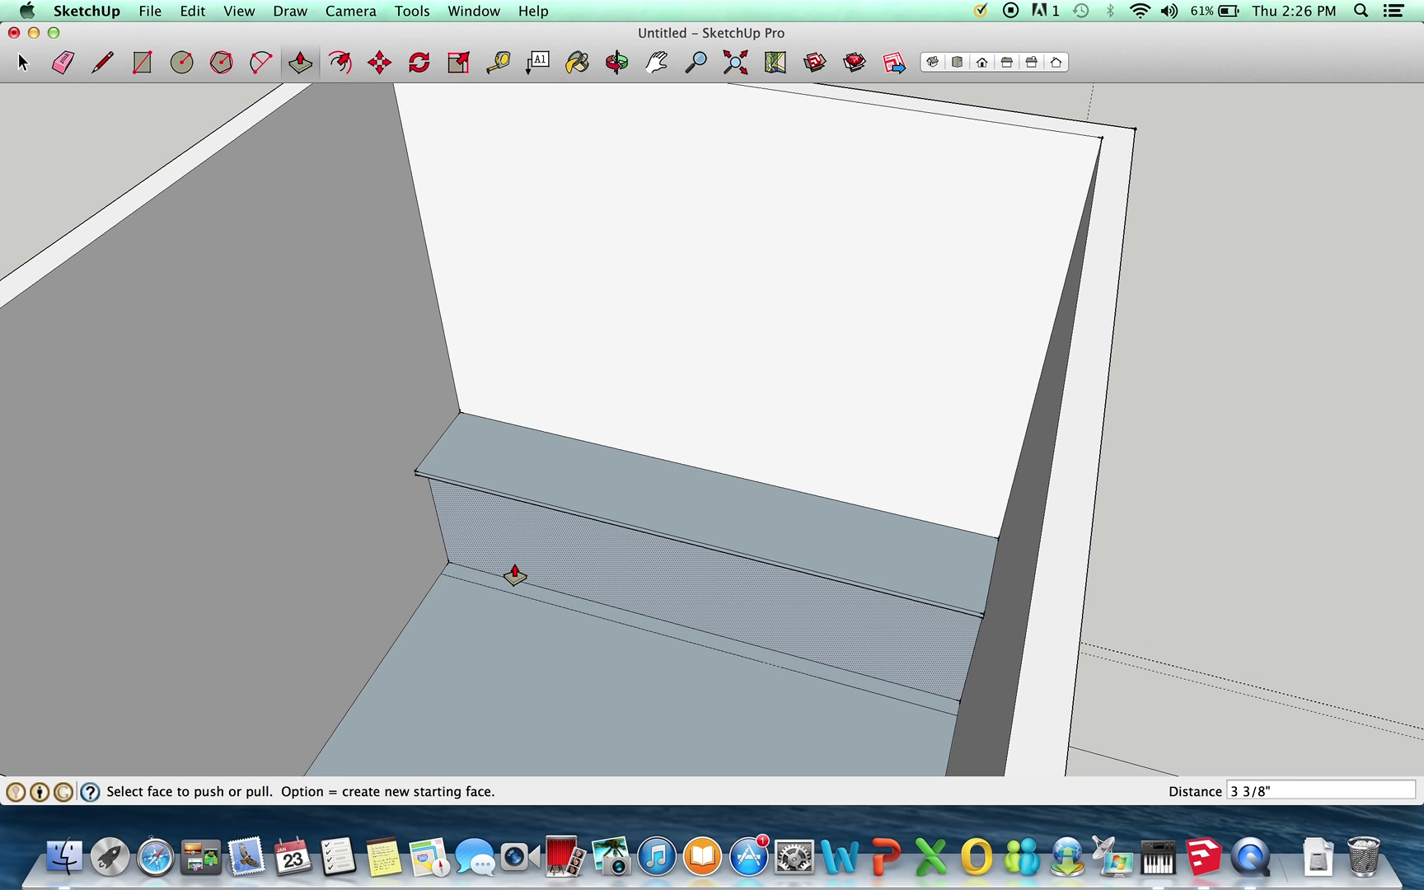
{"action": "type", "text": "1"}
{"action": "key", "text": "Return"}
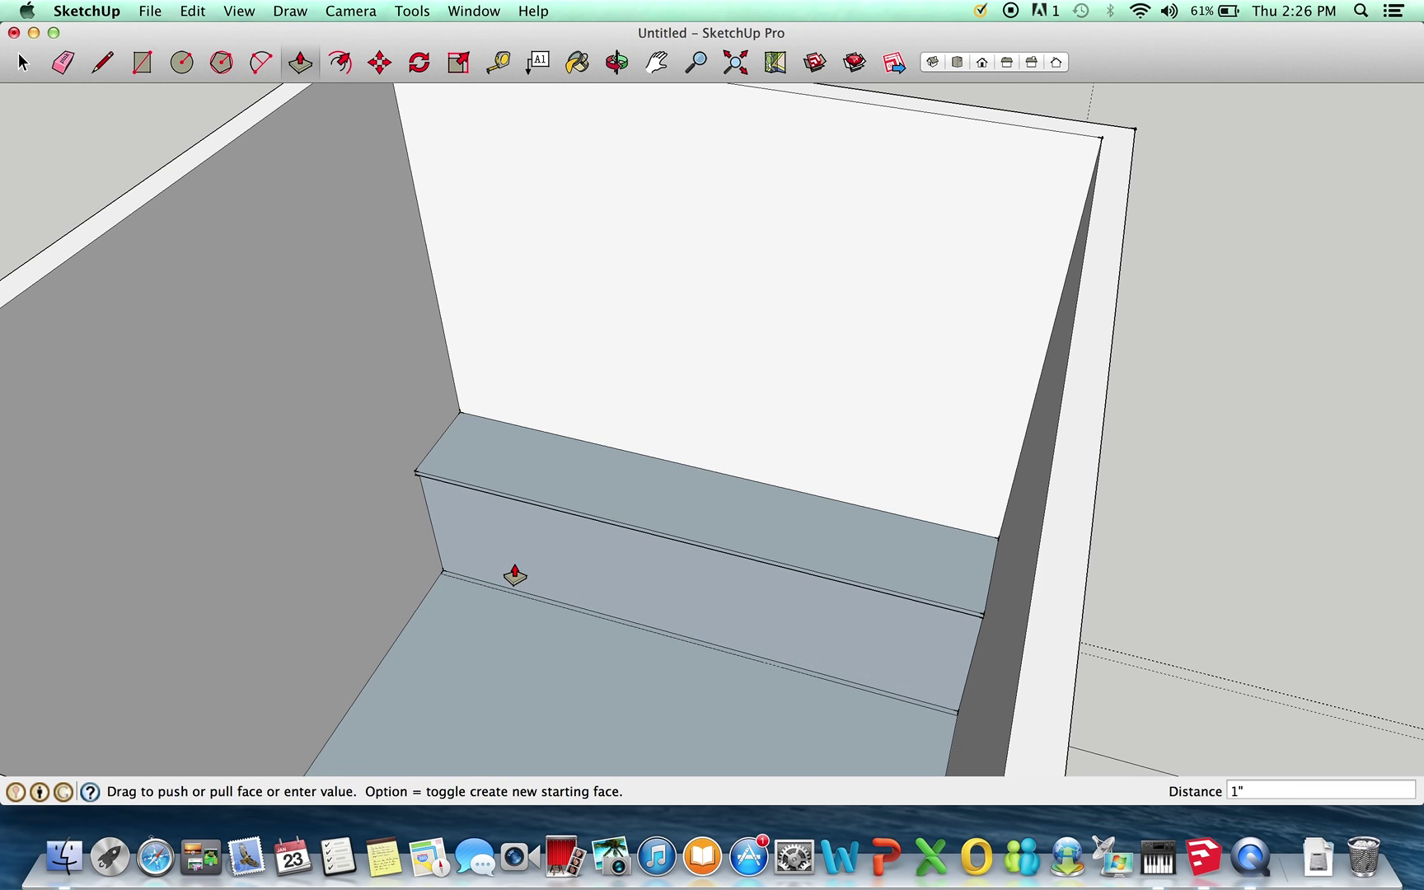
{"action": "left_click", "coordinate": [959, 62]}
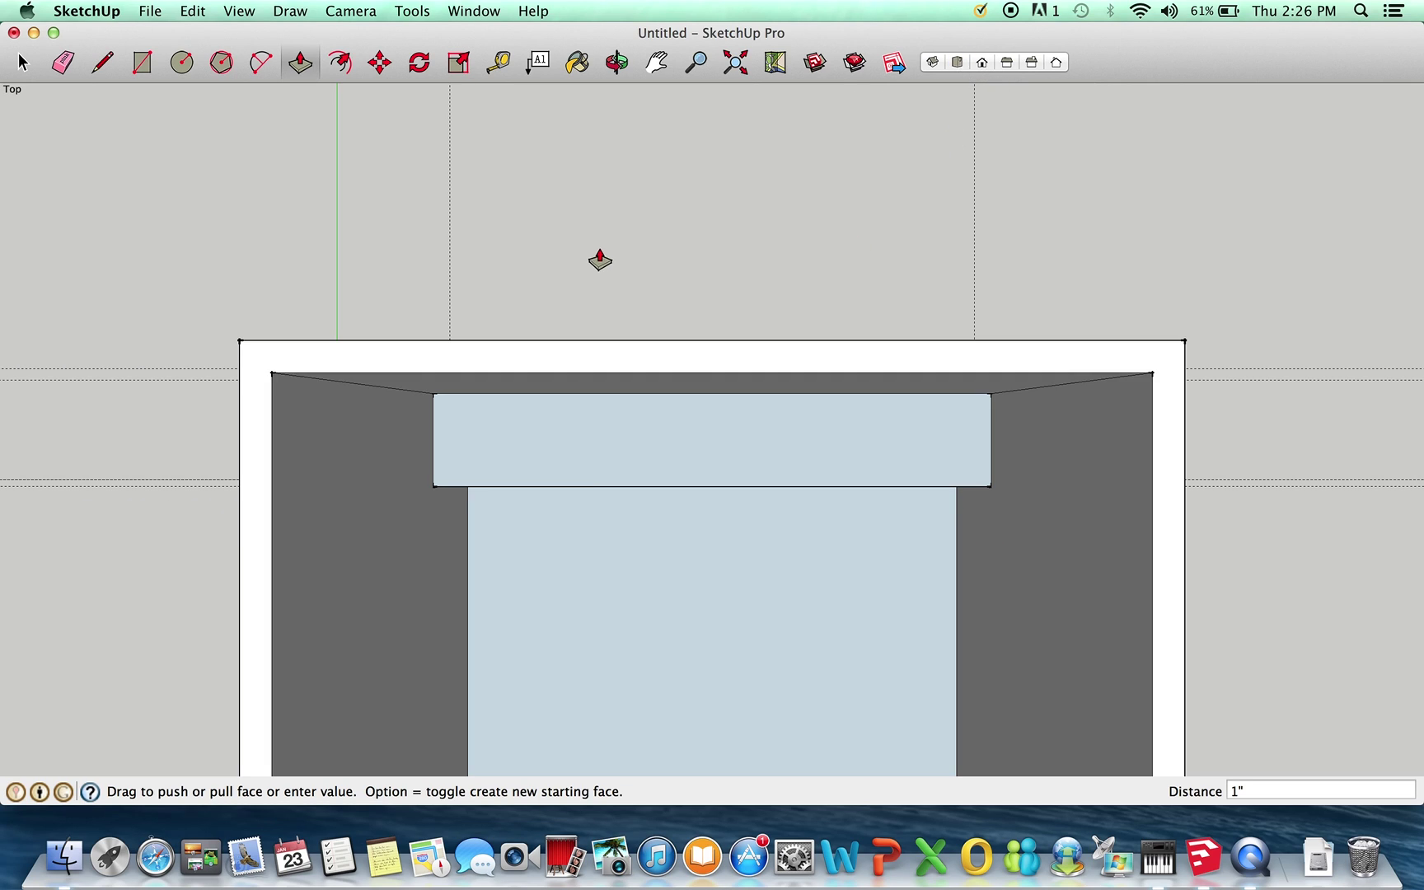
{"action": "left_click", "coordinate": [141, 62]}
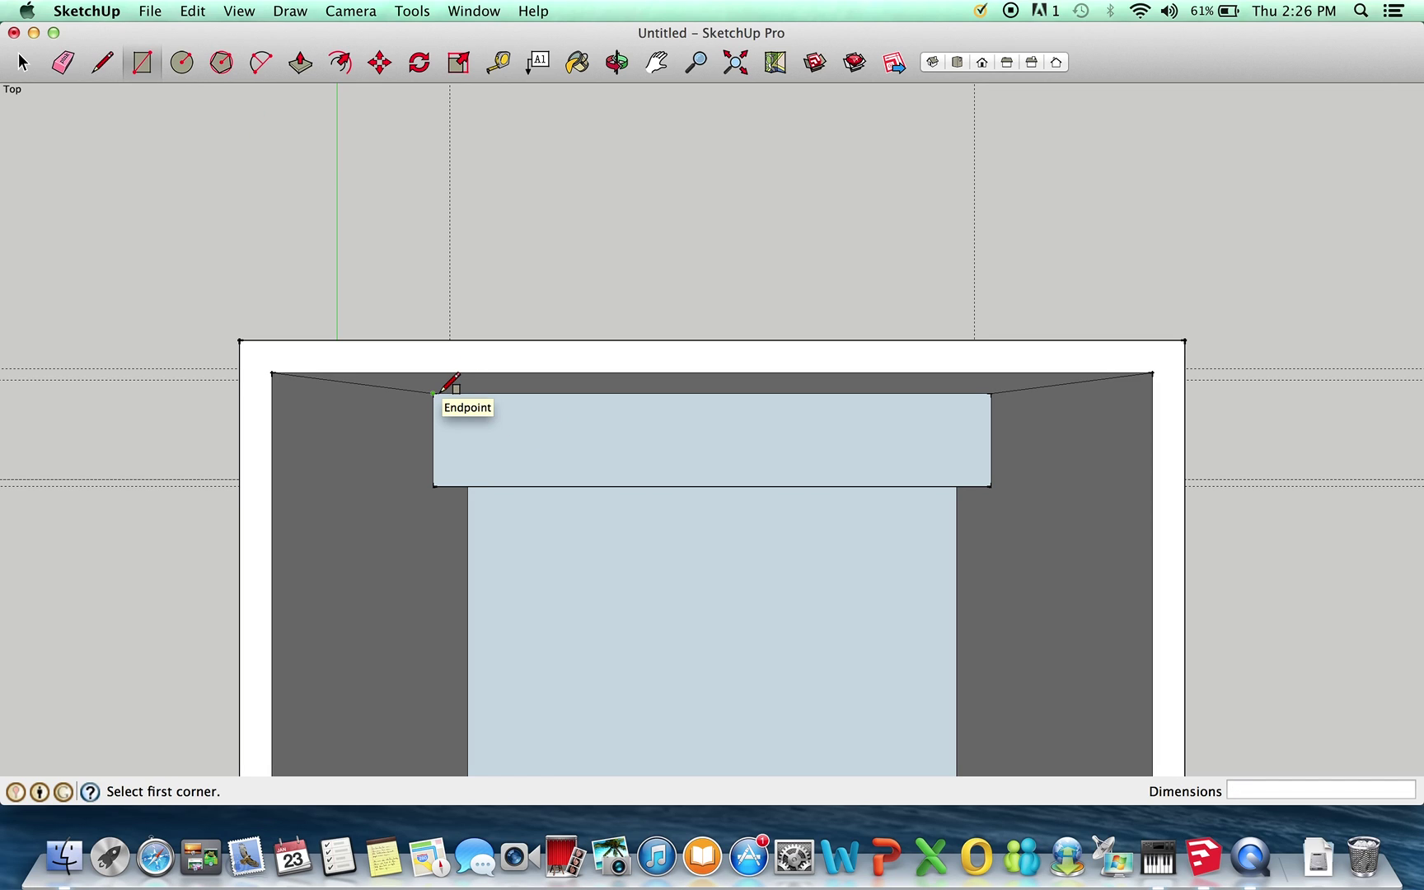
Step: Place a guide 1' in from the desk top's back edge and draw a rectangle up to it
{"action": "left_click", "coordinate": [497, 64]}
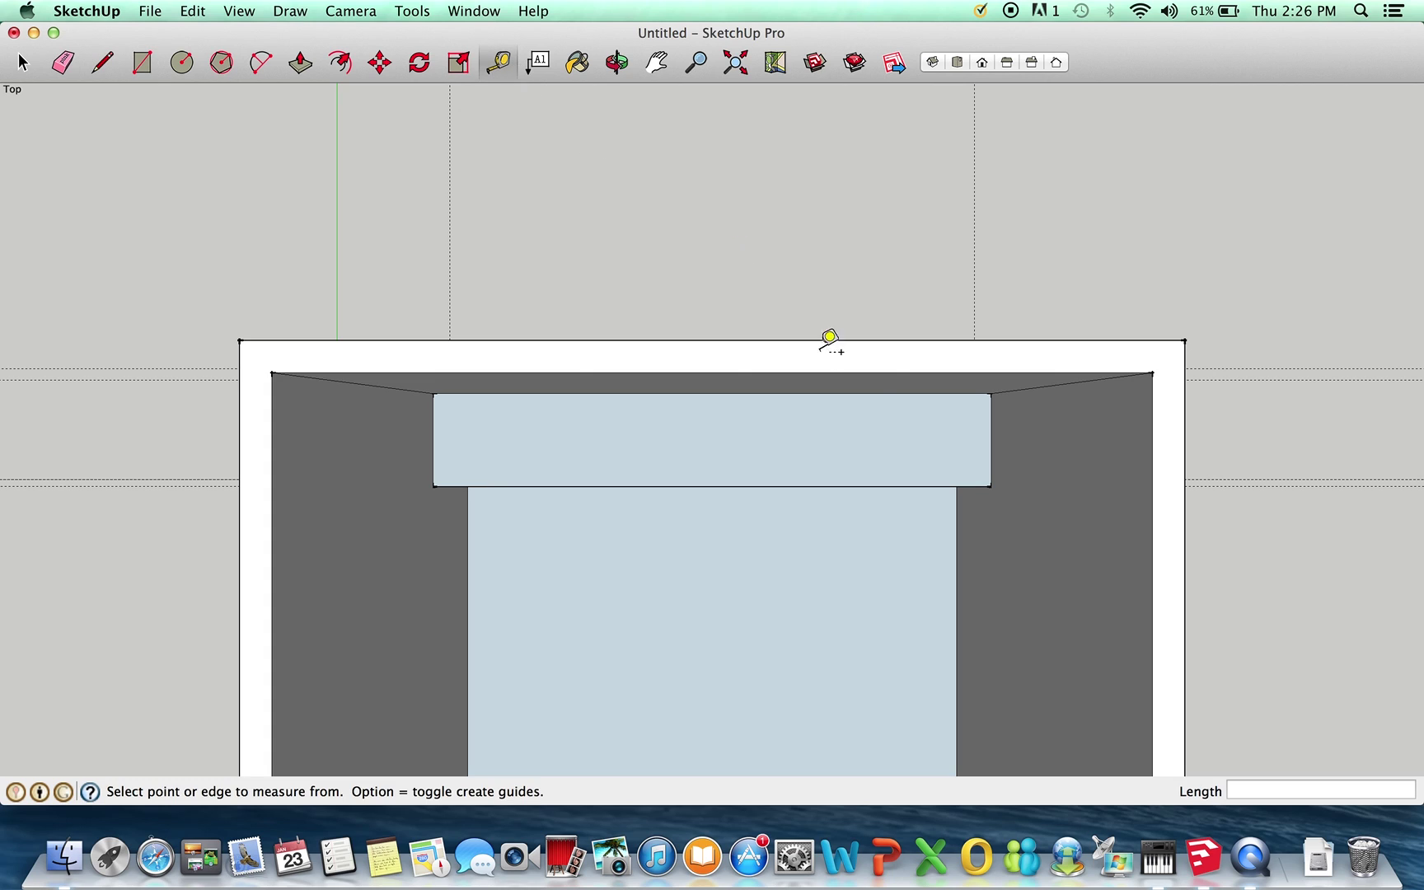
{"action": "left_click", "coordinate": [887, 382]}
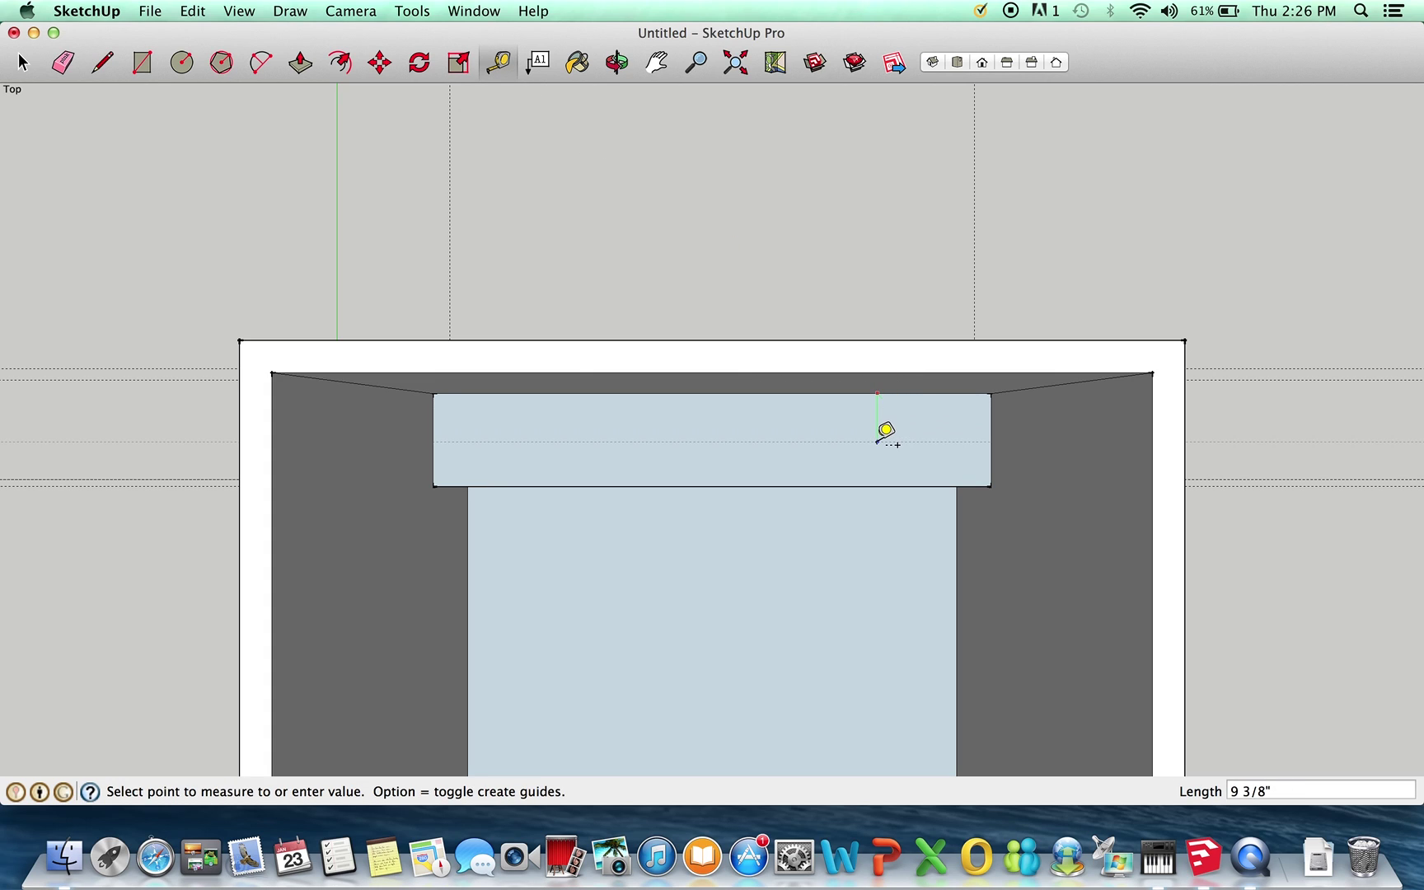
{"action": "left_click", "coordinate": [886, 430]}
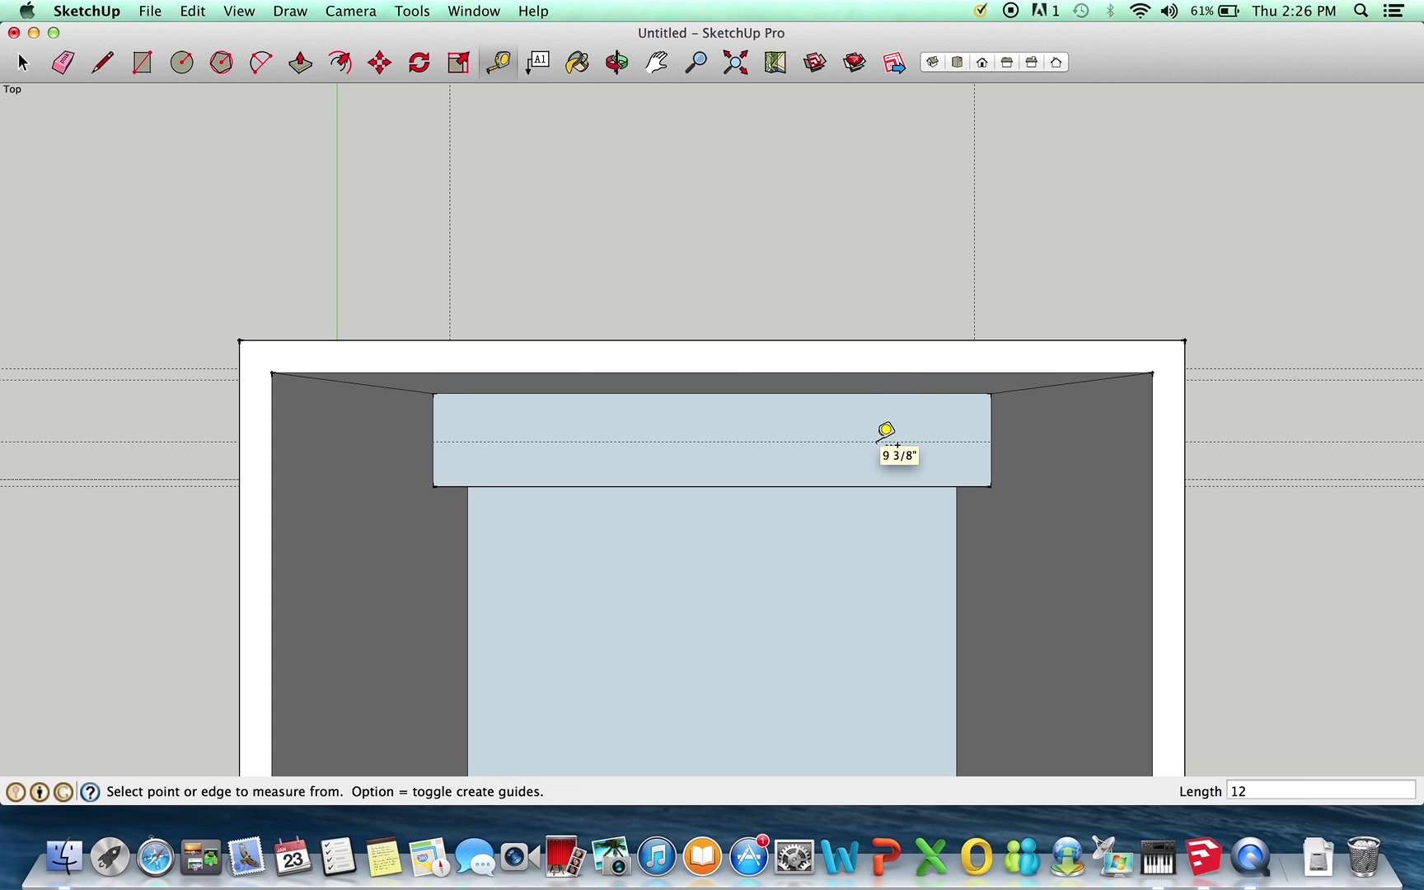
{"action": "left_click", "coordinate": [143, 62]}
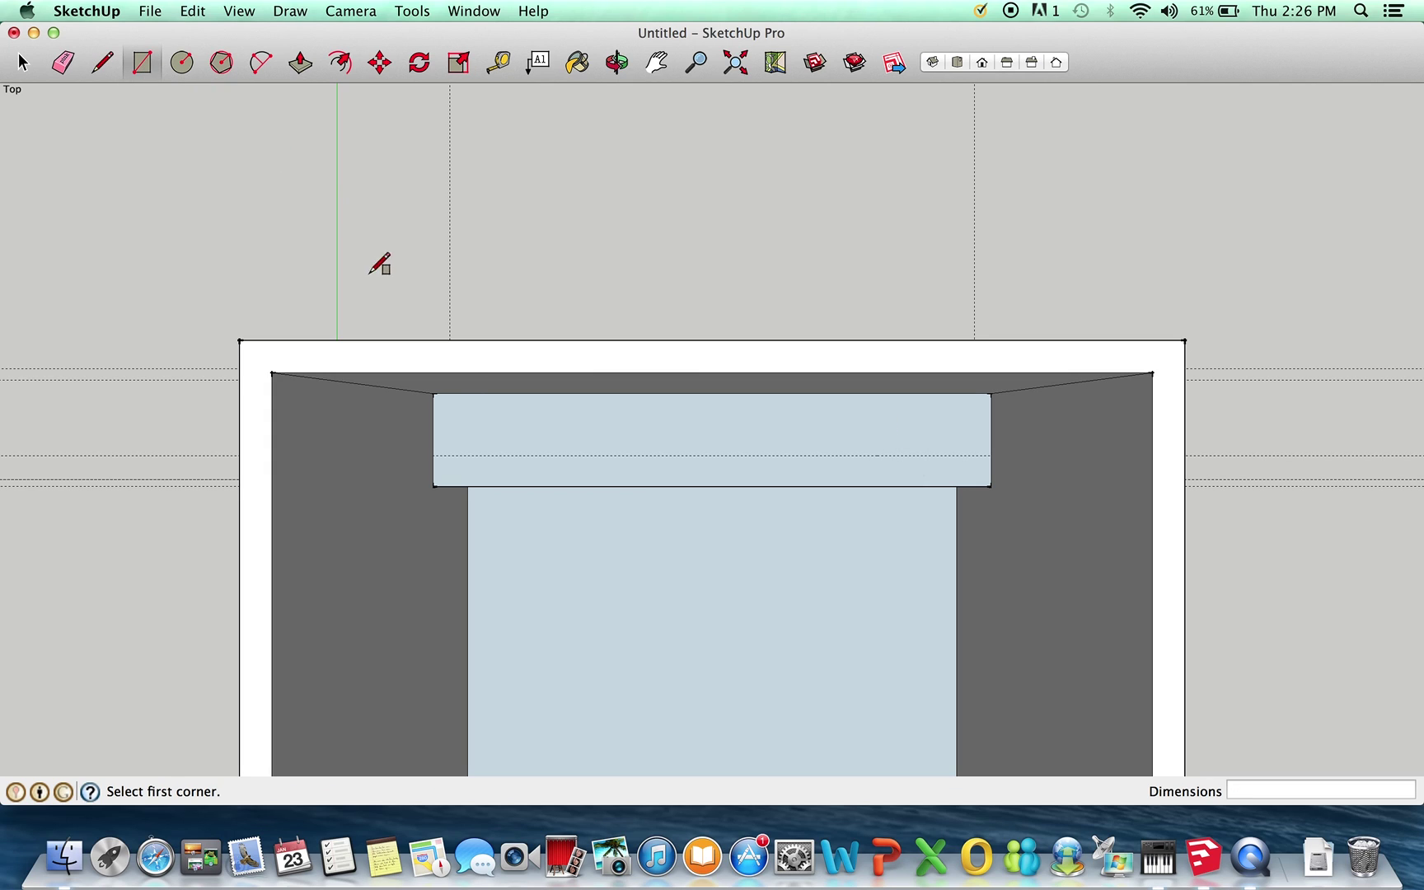
{"action": "left_click", "coordinate": [435, 394]}
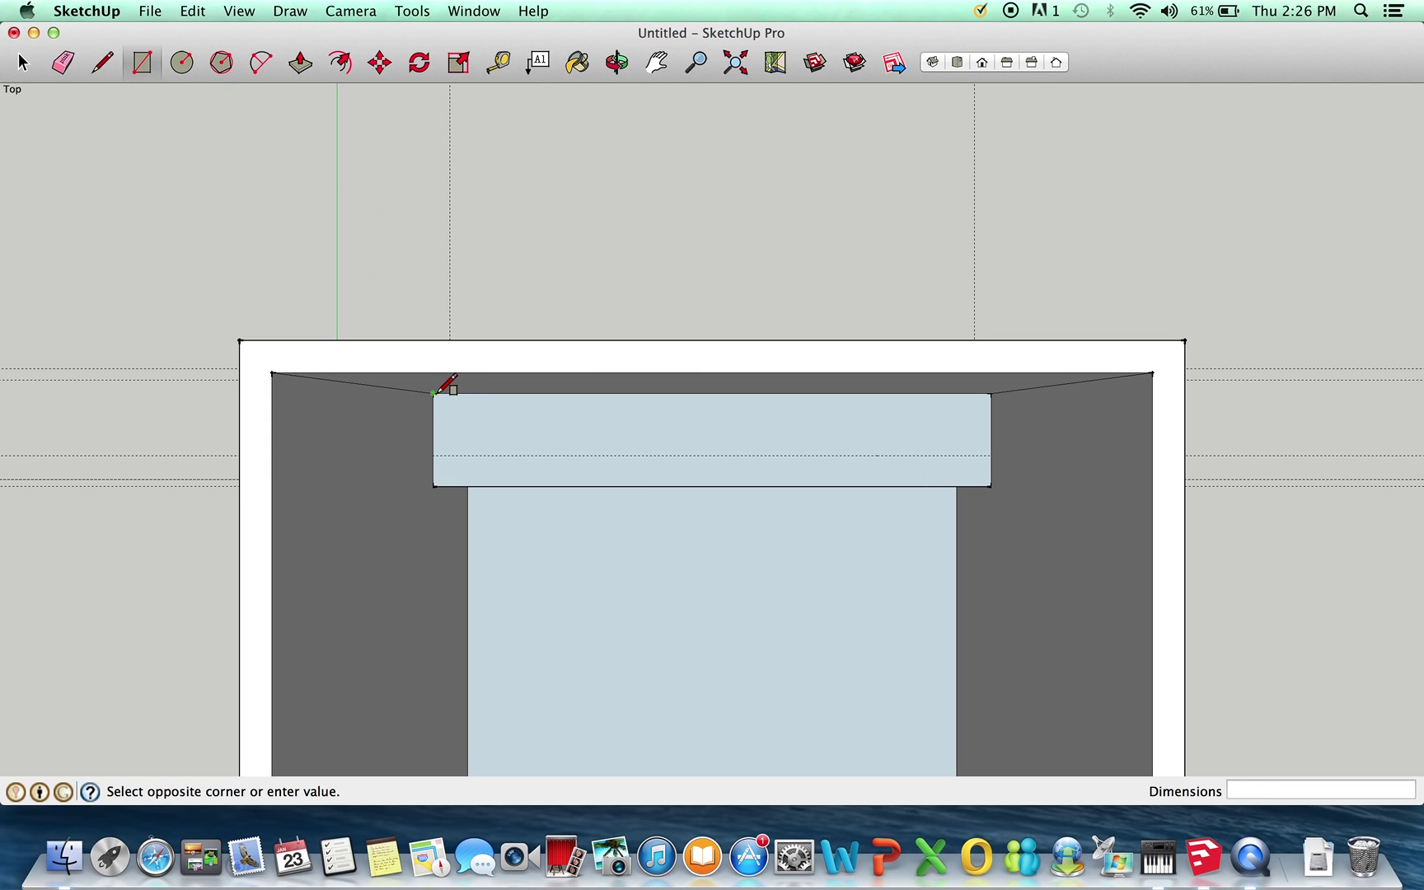
{"action": "left_click", "coordinate": [992, 455]}
Step: Raise the desk top's back strip 6' 6" into a tall block reaching the wall tops
{"action": "left_click", "coordinate": [616, 62]}
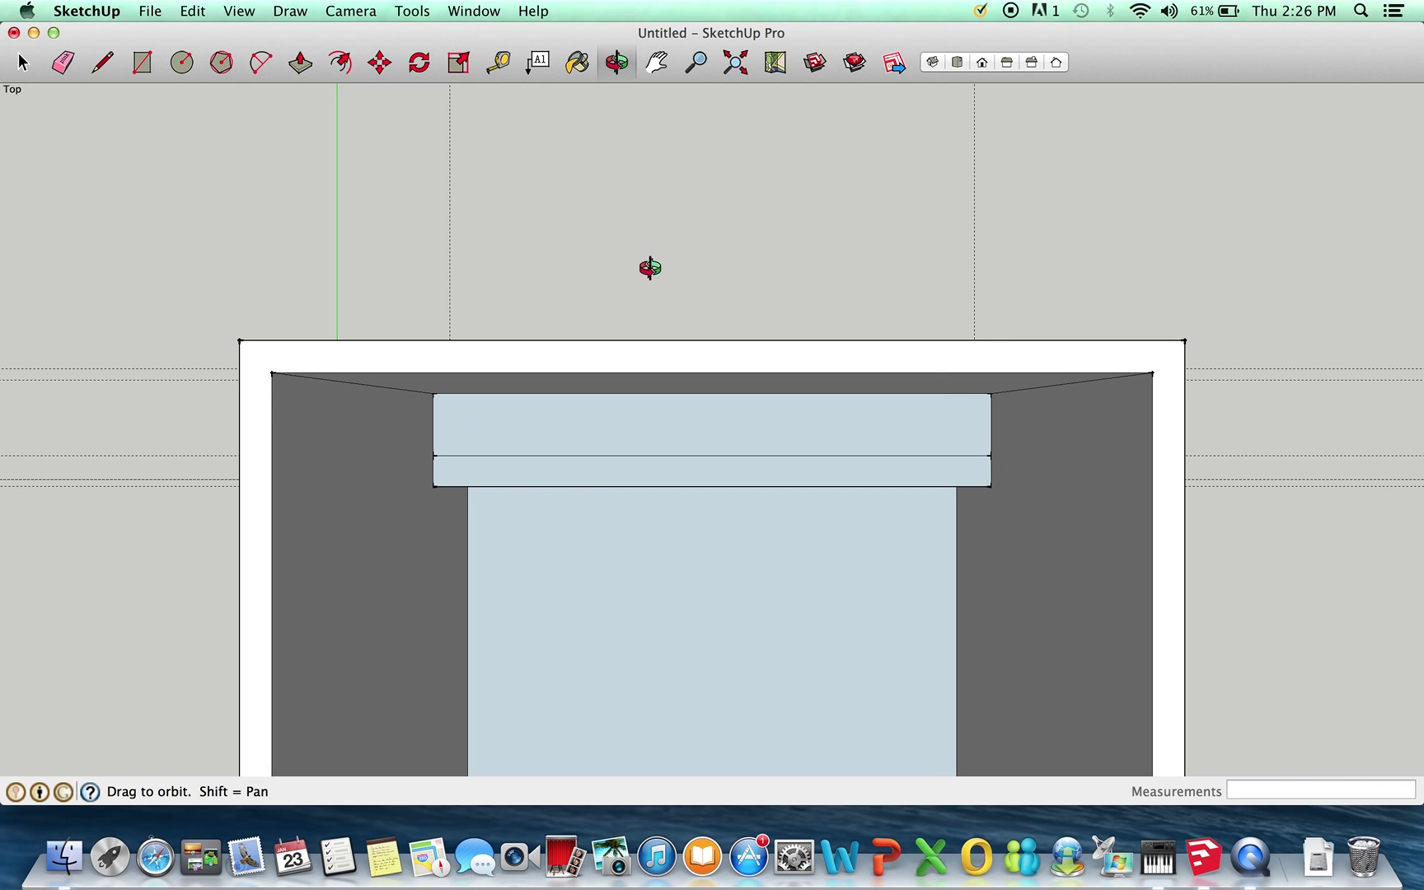
{"action": "left_click_drag", "start_coordinate": [652, 267], "coordinate": [509, 102]}
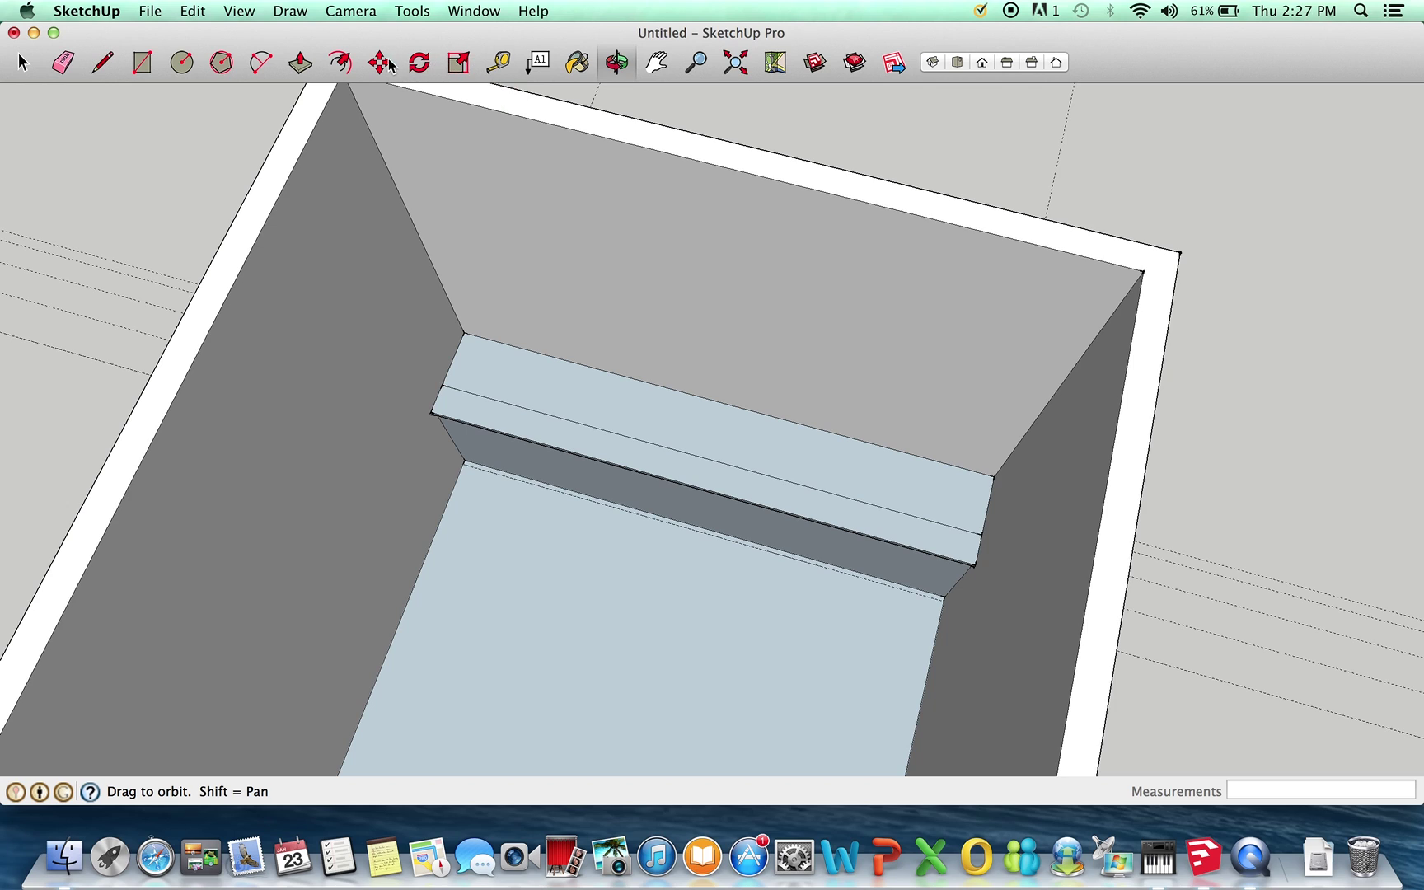
{"action": "left_click", "coordinate": [300, 62]}
{"action": "left_click_drag", "start_coordinate": [572, 407], "coordinate": [617, 153]}
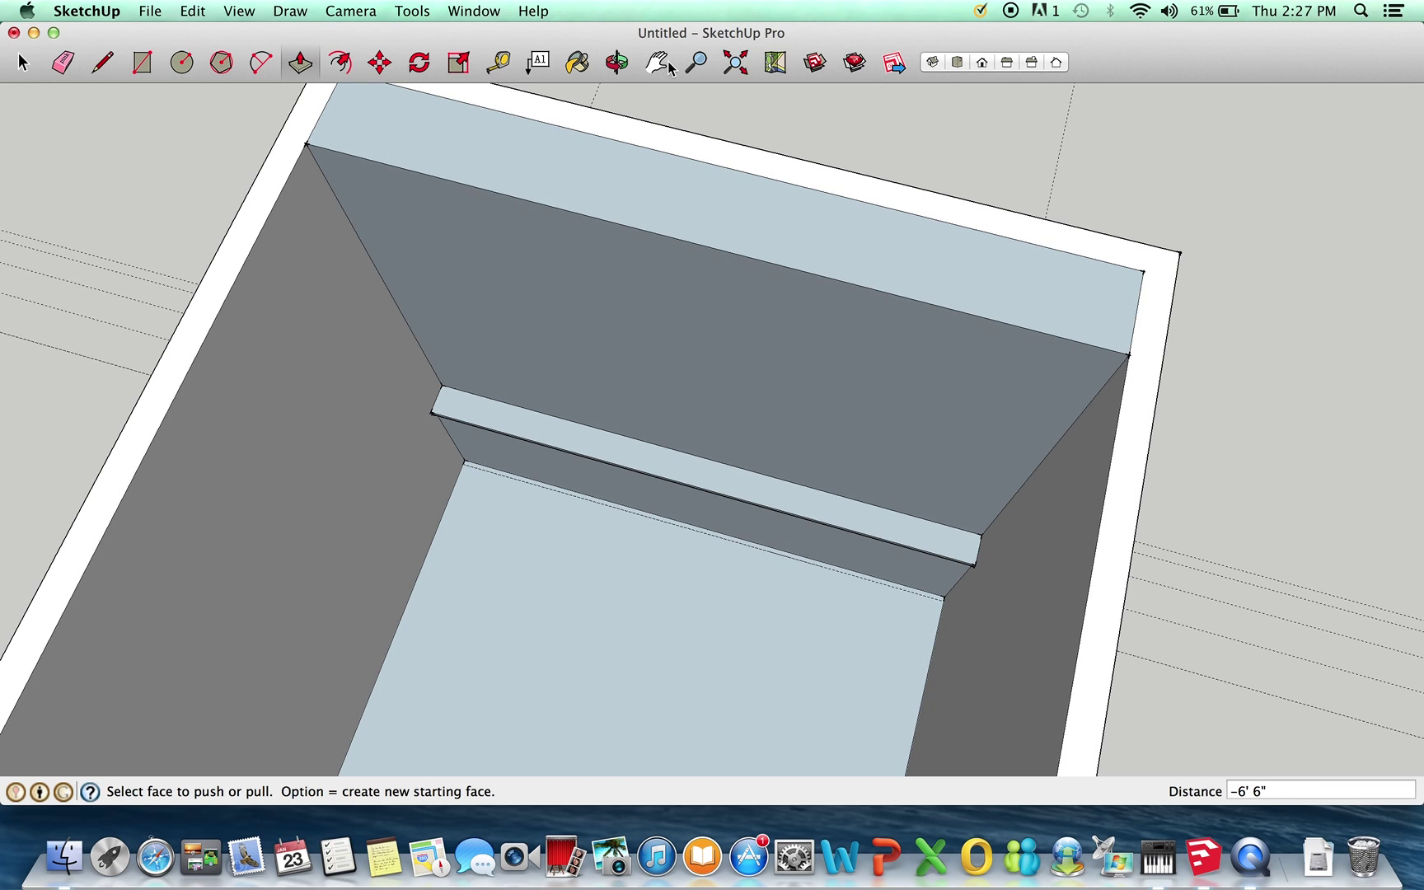
Step: Paint the back wall's upper face and its face below the ledge with the Snow crayon colour
{"action": "left_click", "coordinate": [735, 63]}
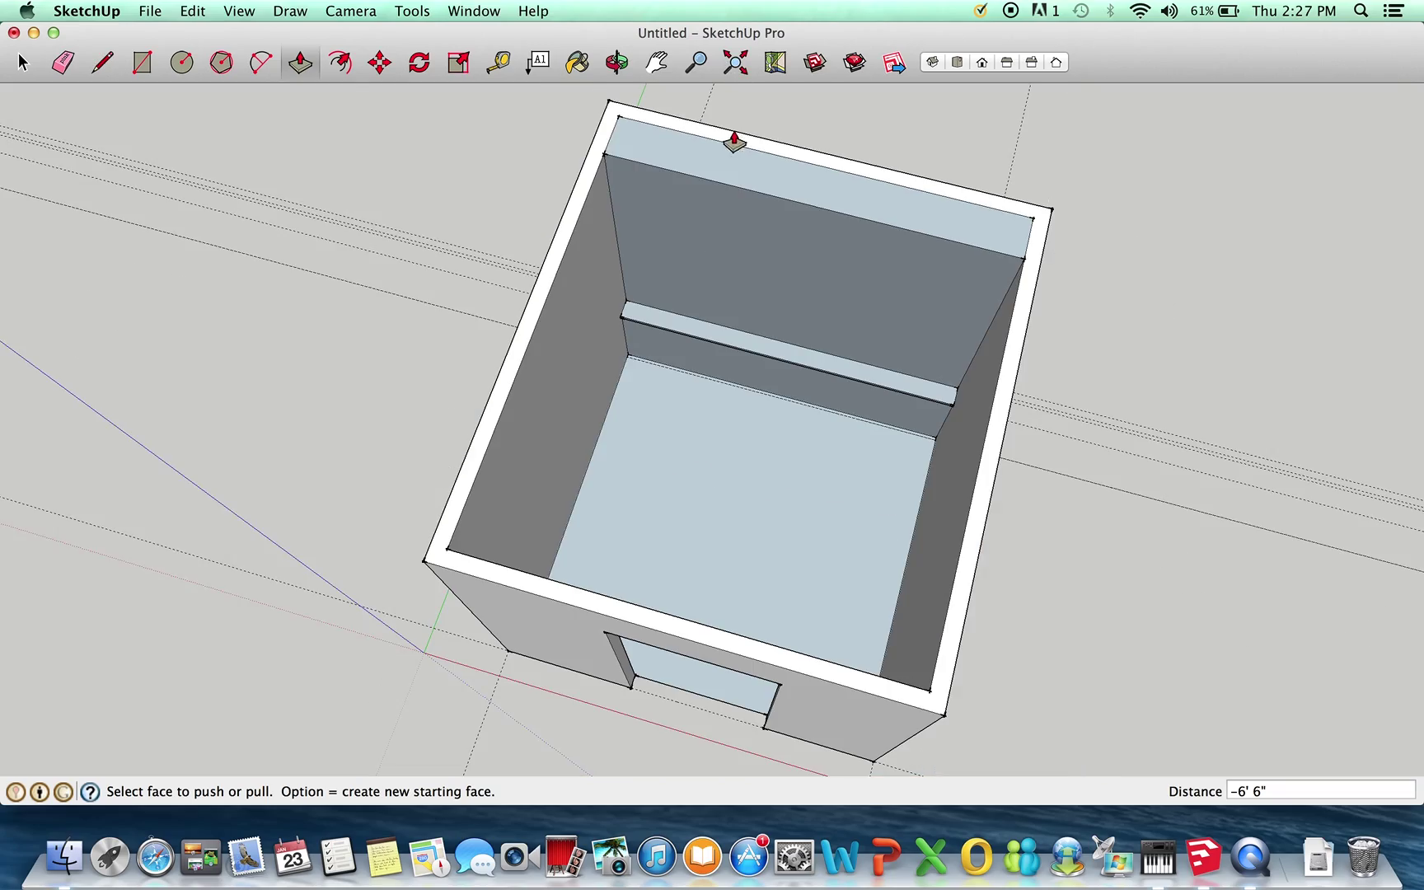
{"action": "left_click", "coordinate": [617, 62]}
{"action": "left_click_drag", "start_coordinate": [626, 87], "coordinate": [767, 256]}
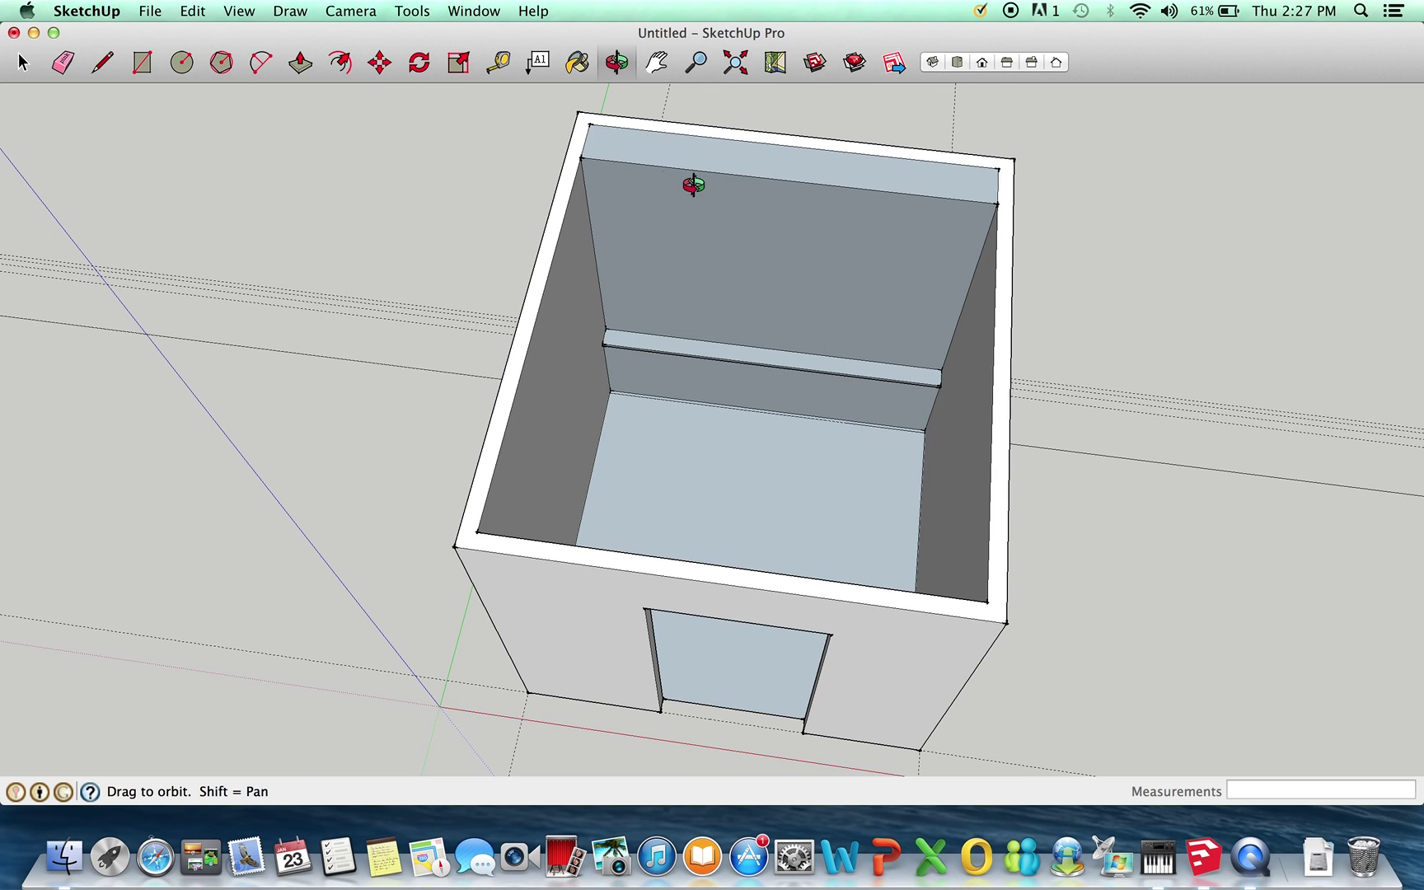
{"action": "mouse_move", "coordinate": [950, 480]}
{"action": "left_mouse_down"}
{"action": "mouse_move", "coordinate": [722, 344]}
{"action": "mouse_move", "coordinate": [674, 502]}
{"action": "mouse_move", "coordinate": [1185, 280]}
{"action": "mouse_move", "coordinate": [1051, 450]}
{"action": "mouse_move", "coordinate": [795, 419]}
{"action": "mouse_move", "coordinate": [796, 467]}
{"action": "left_mouse_up"}
{"action": "left_click", "coordinate": [582, 67]}
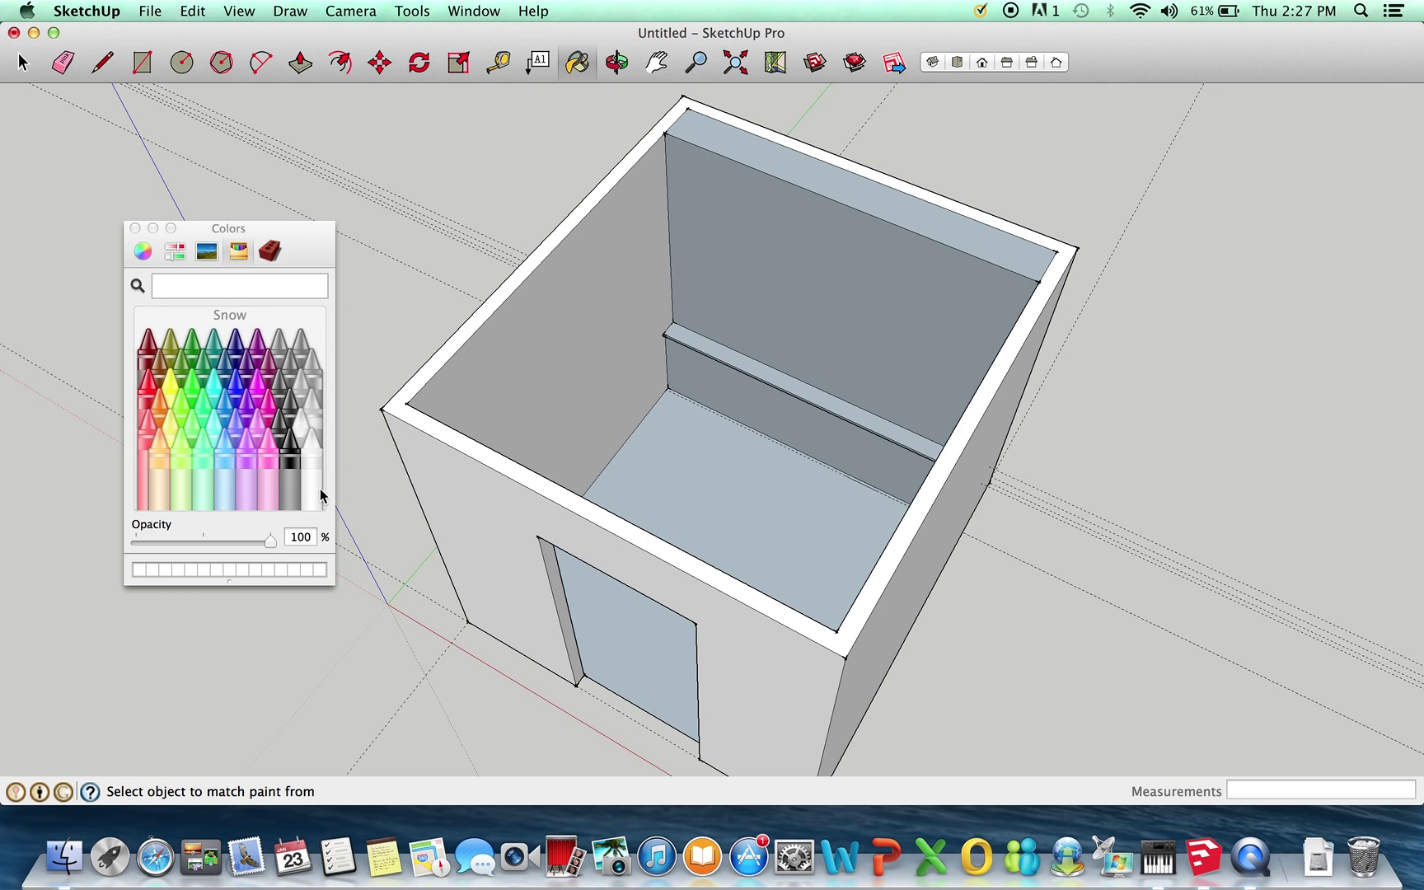
{"action": "left_click", "coordinate": [306, 433]}
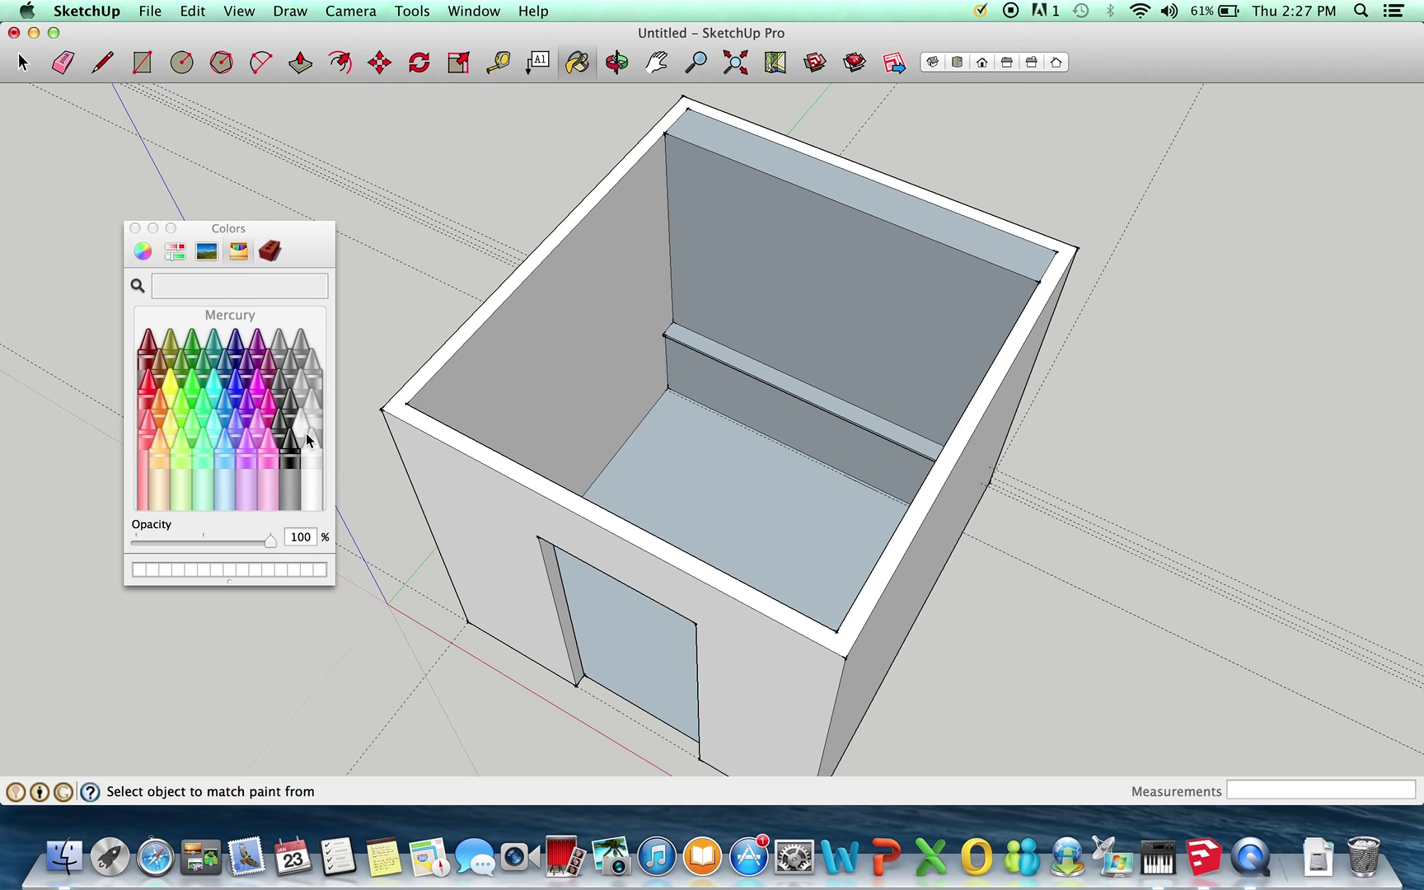
{"action": "left_click", "coordinate": [309, 442]}
{"action": "left_click", "coordinate": [709, 295]}
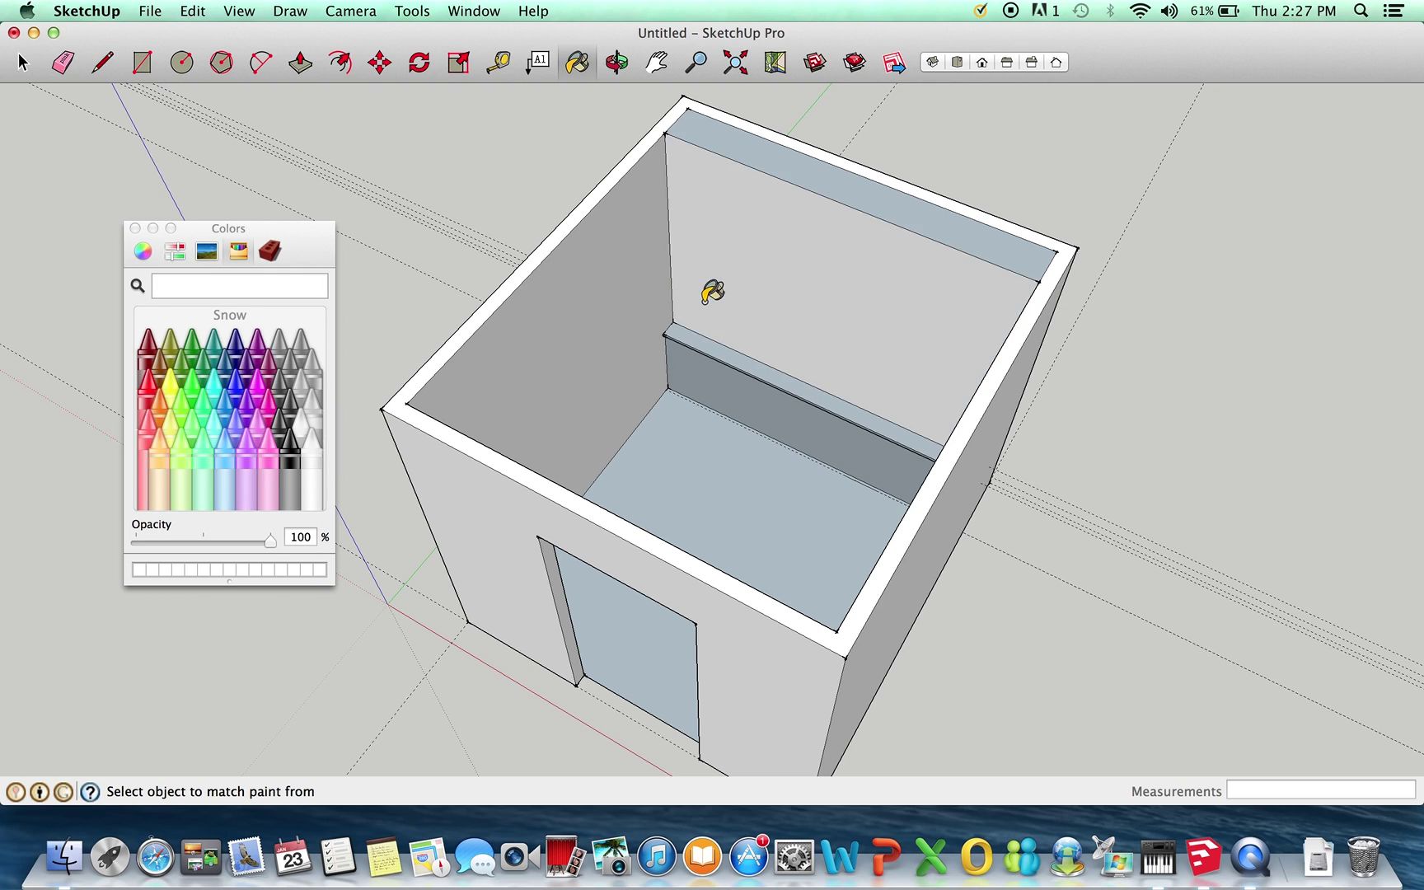
{"action": "left_click", "coordinate": [720, 370]}
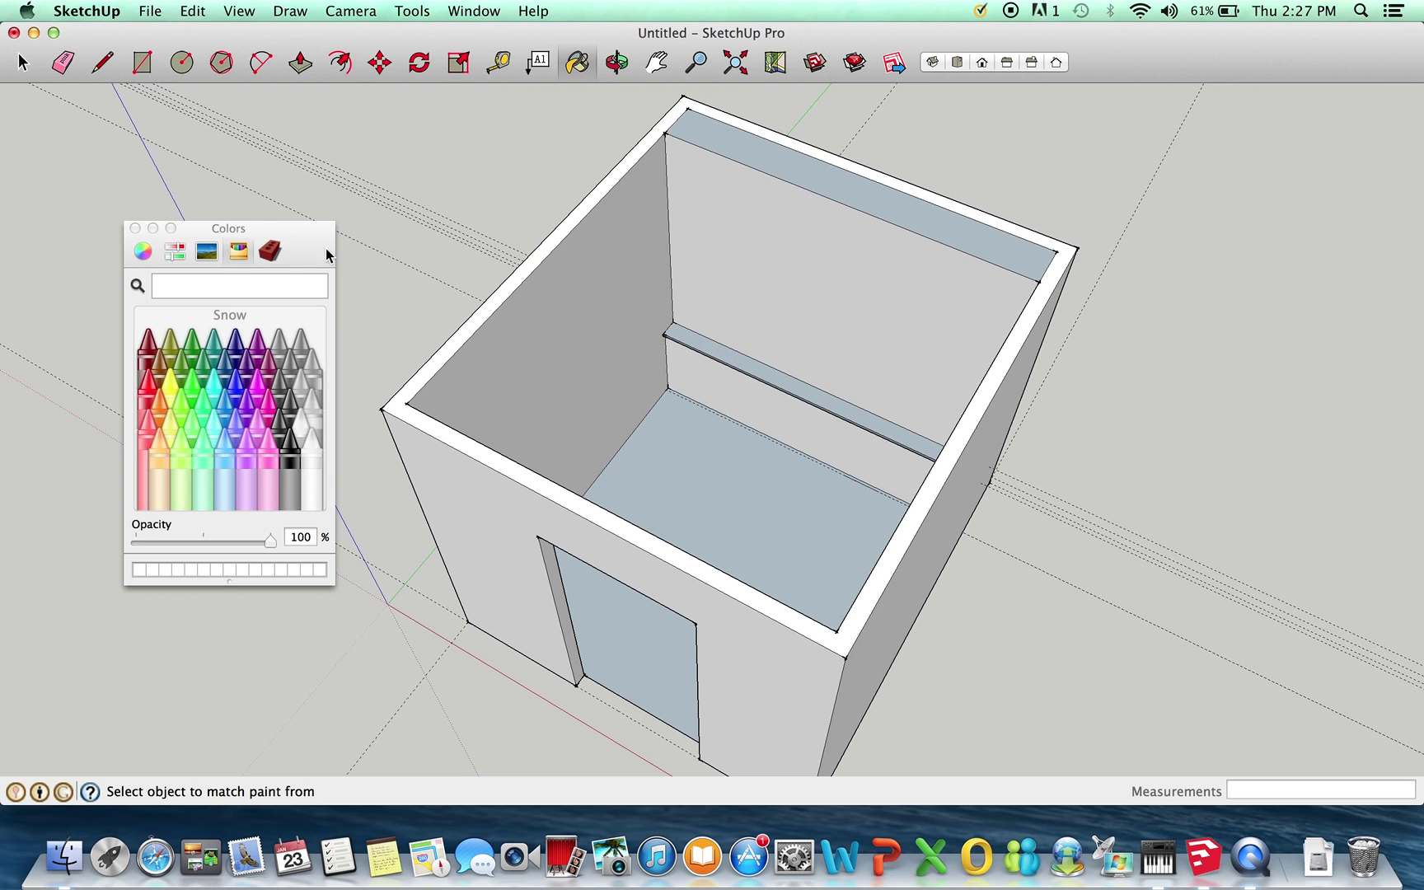
{"action": "left_click", "coordinate": [135, 230]}
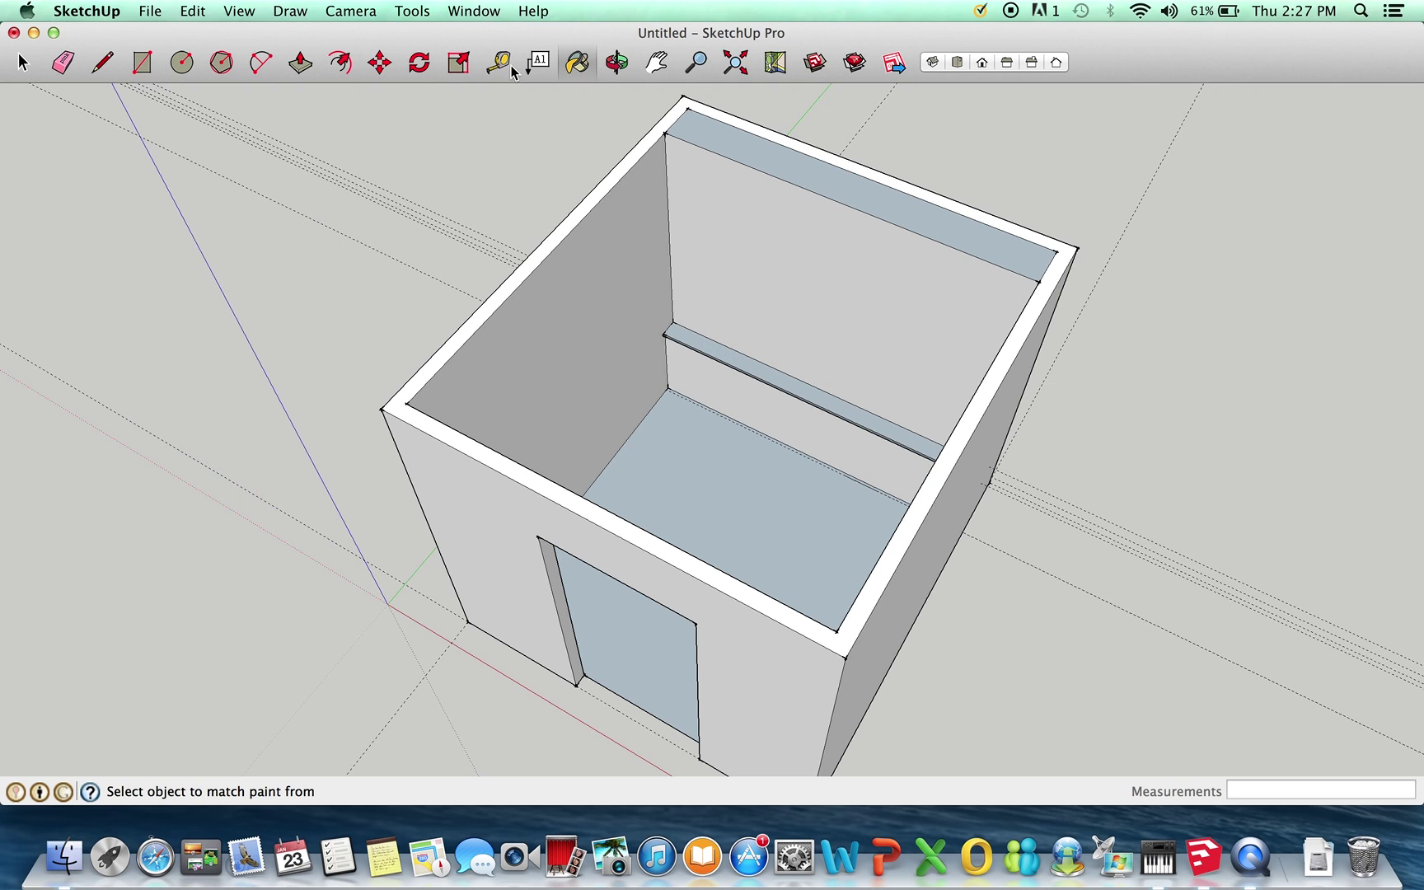
Step: Search 3D Warehouse for 'desk chair' from the File menu
{"action": "key", "text": "o"}
{"action": "left_click_drag", "start_coordinate": [540, 383], "coordinate": [416, 388]}
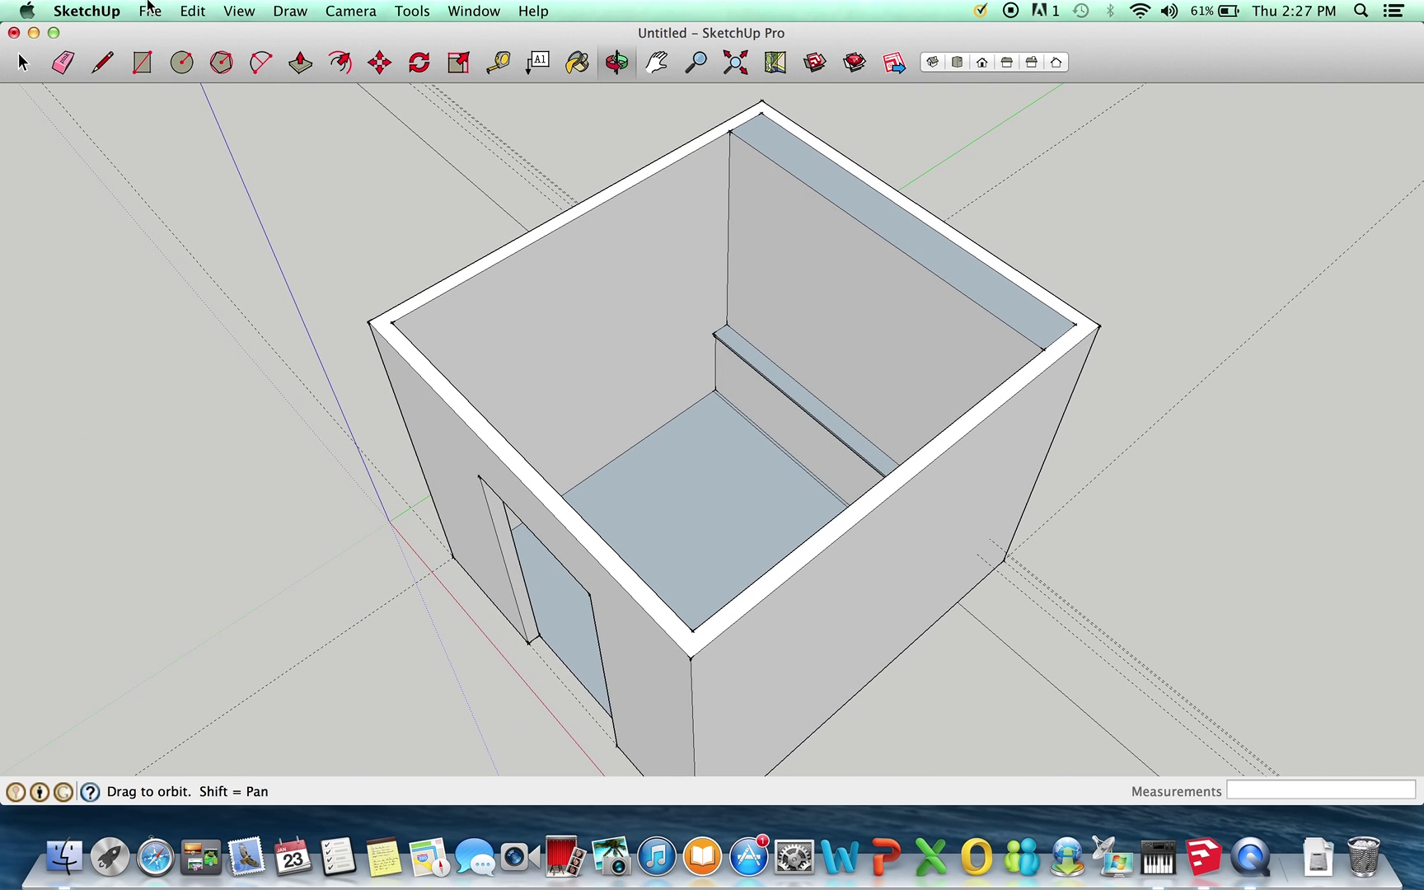
{"action": "left_click", "coordinate": [148, 8]}
{"action": "mouse_move", "coordinate": [236, 302]}
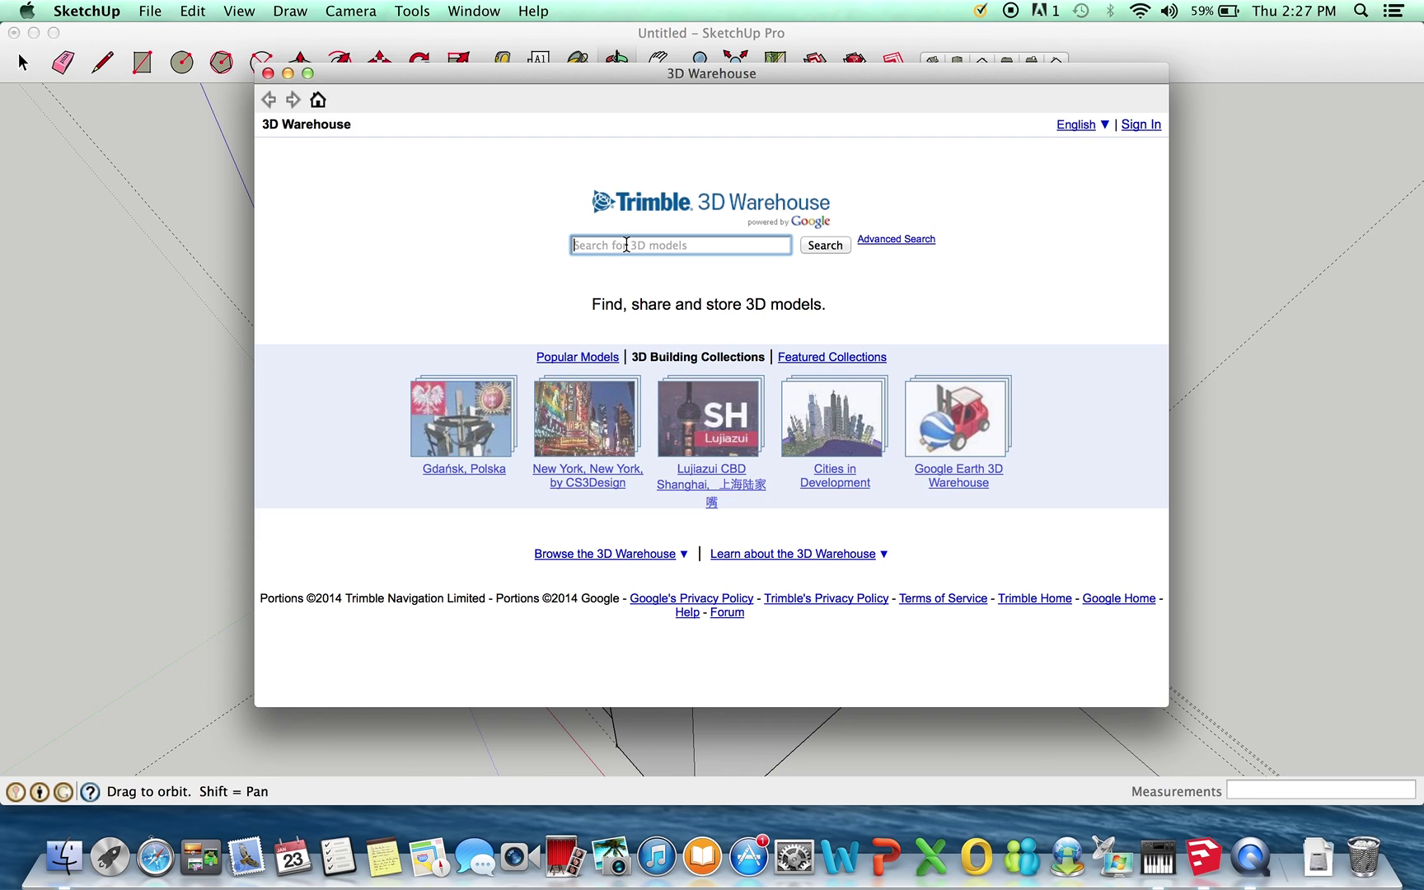
{"action": "type", "text": "desk chair"}
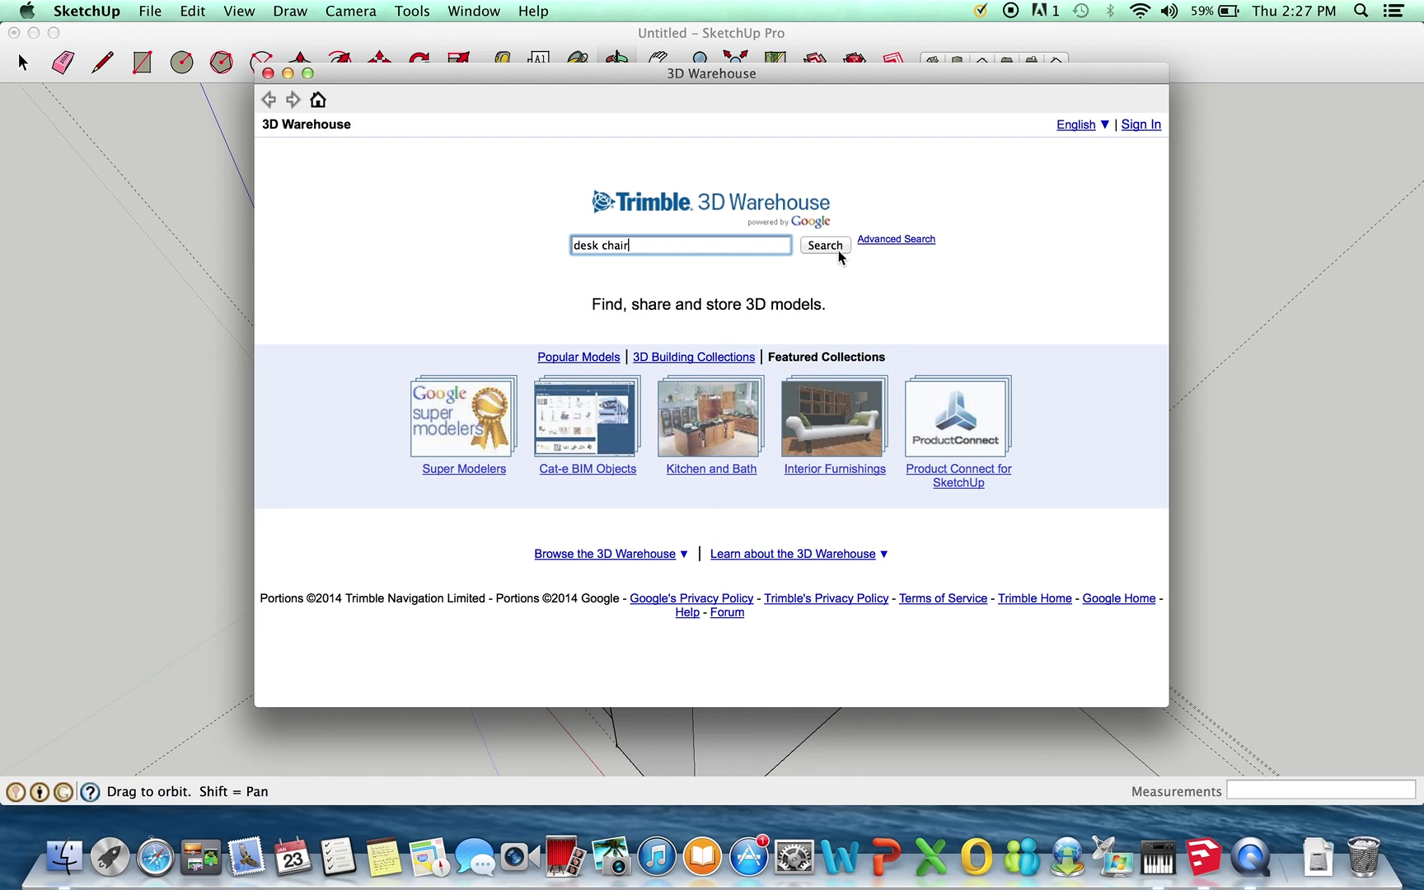
{"action": "left_click", "coordinate": [838, 250]}
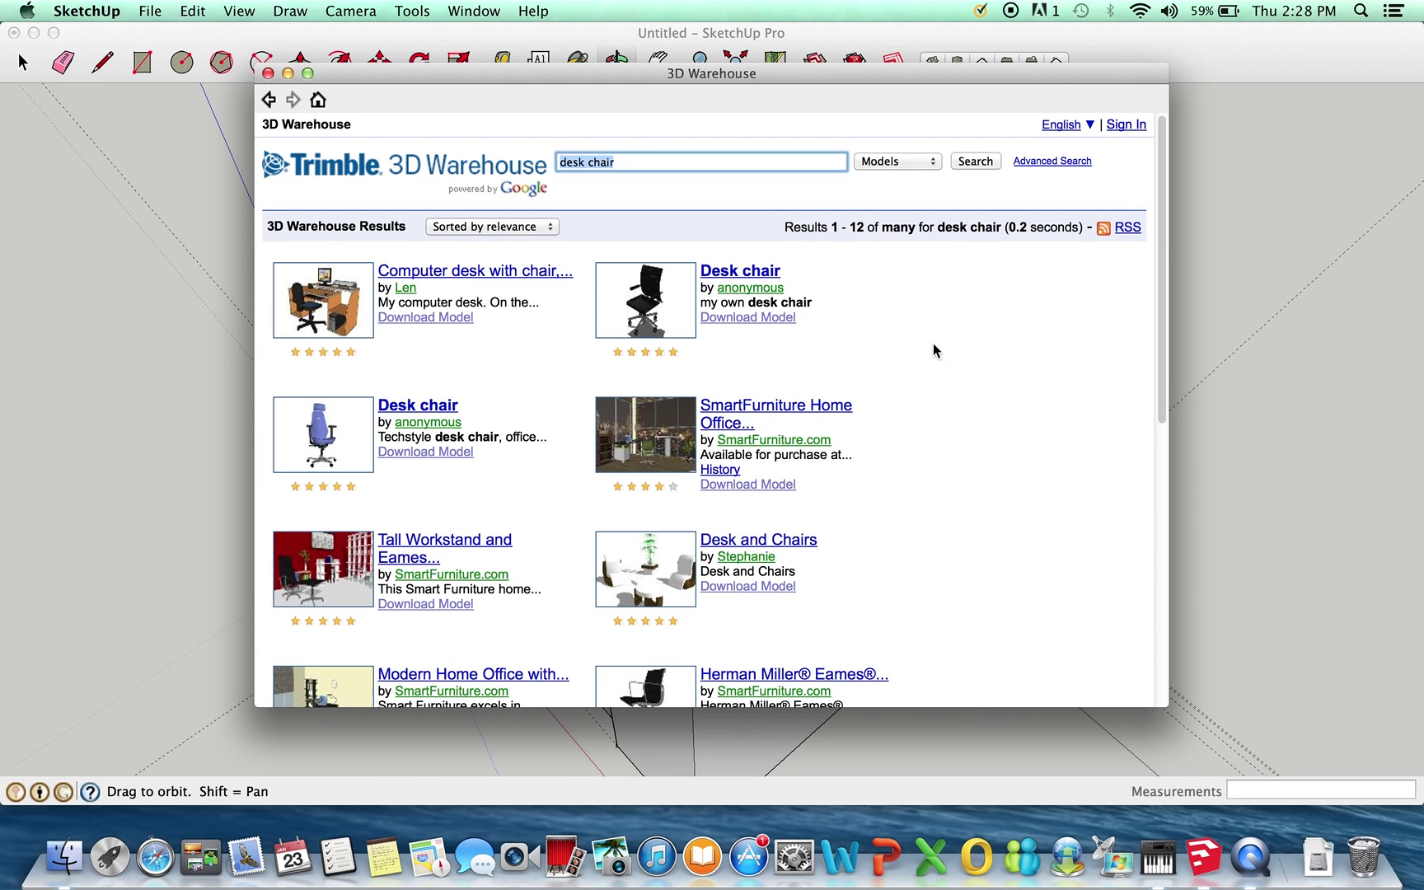
Step: Download the Herman Miller Eames chair and load it into the model
{"action": "left_click_drag", "start_coordinate": [1160, 254], "coordinate": [1009, 389]}
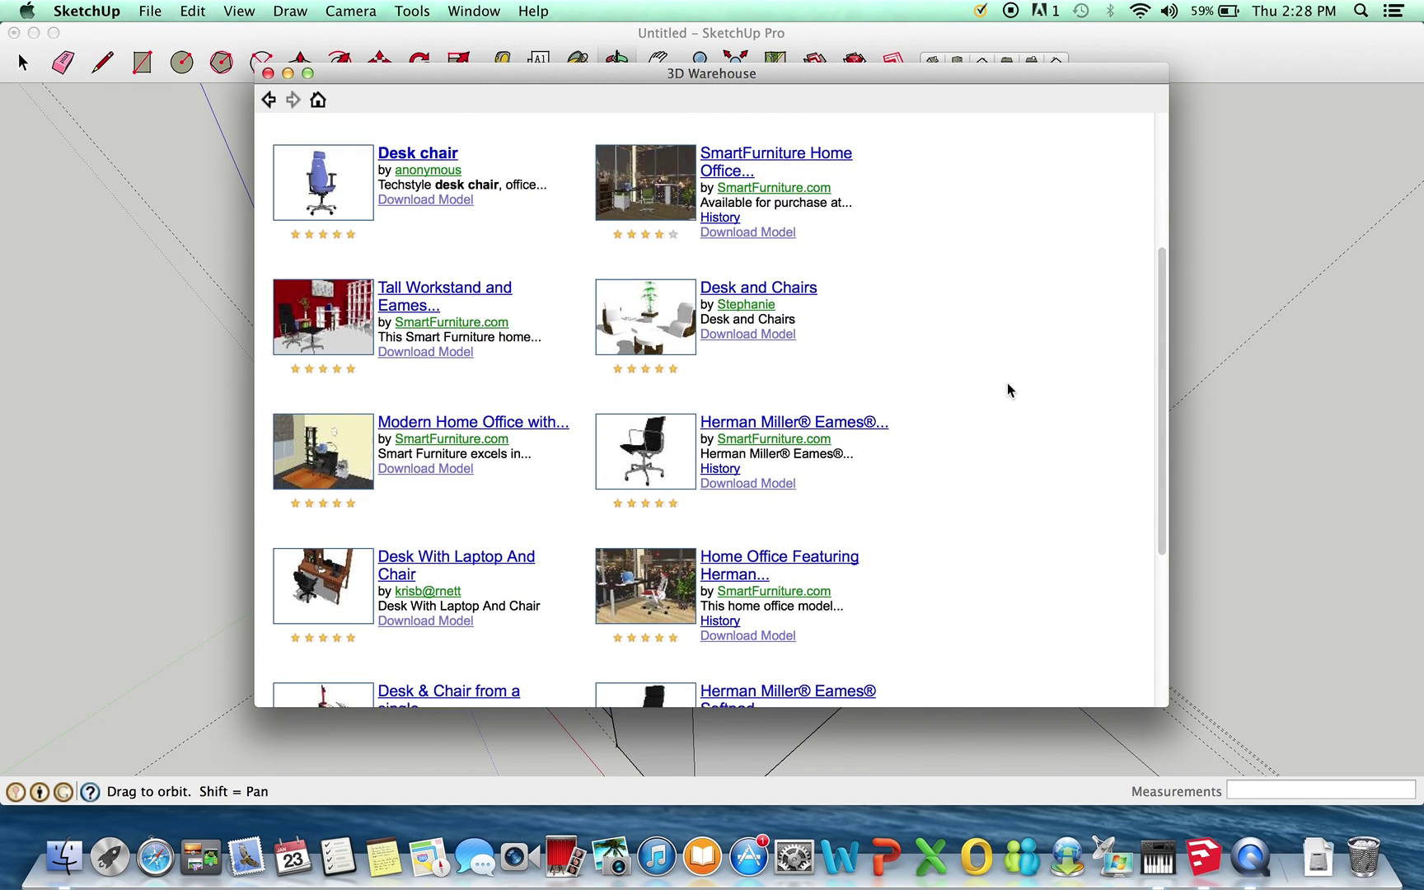
{"action": "left_click", "coordinate": [756, 484]}
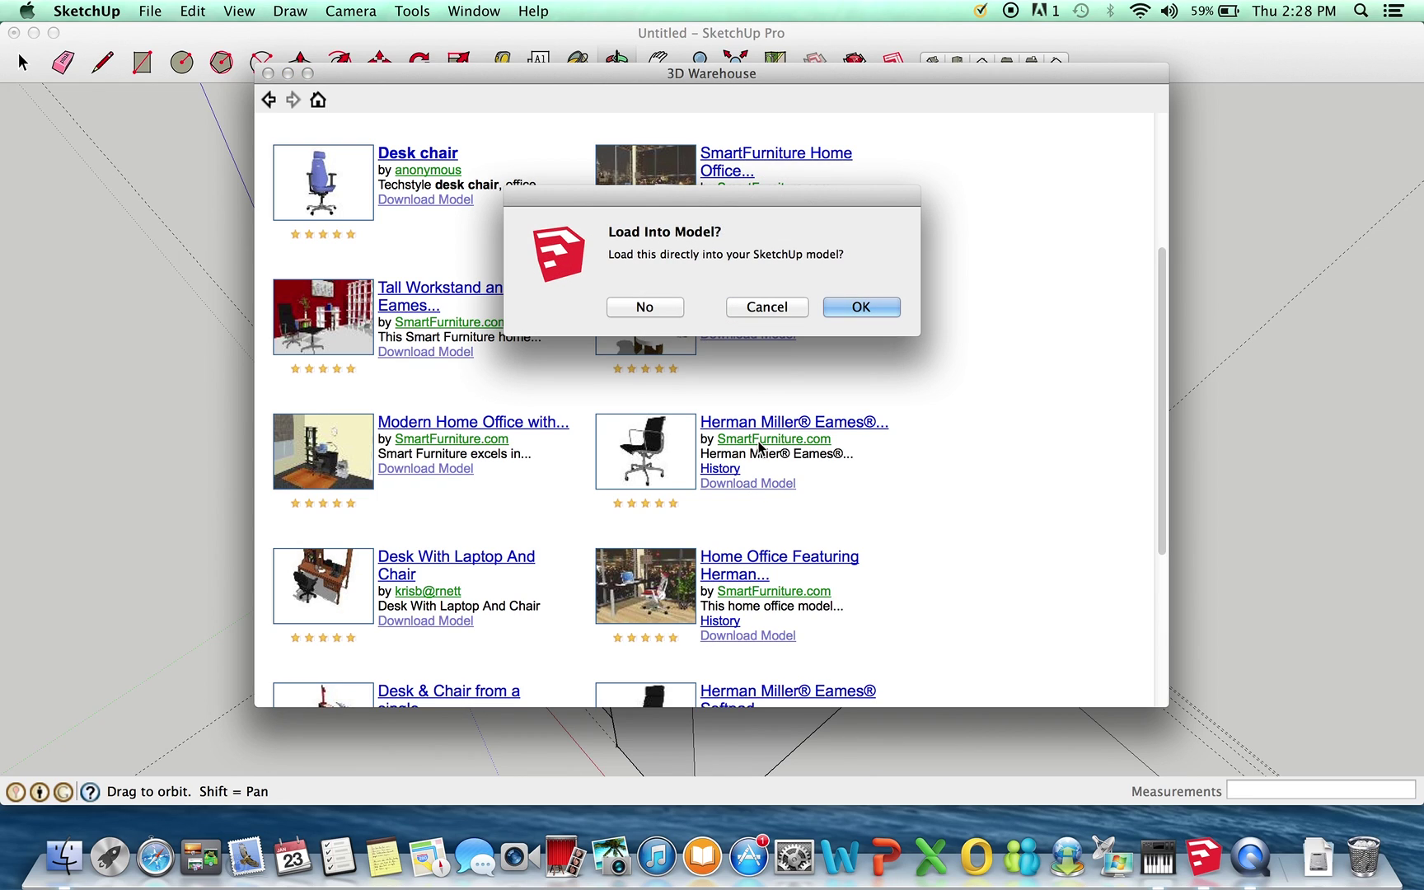
{"action": "left_click", "coordinate": [869, 308]}
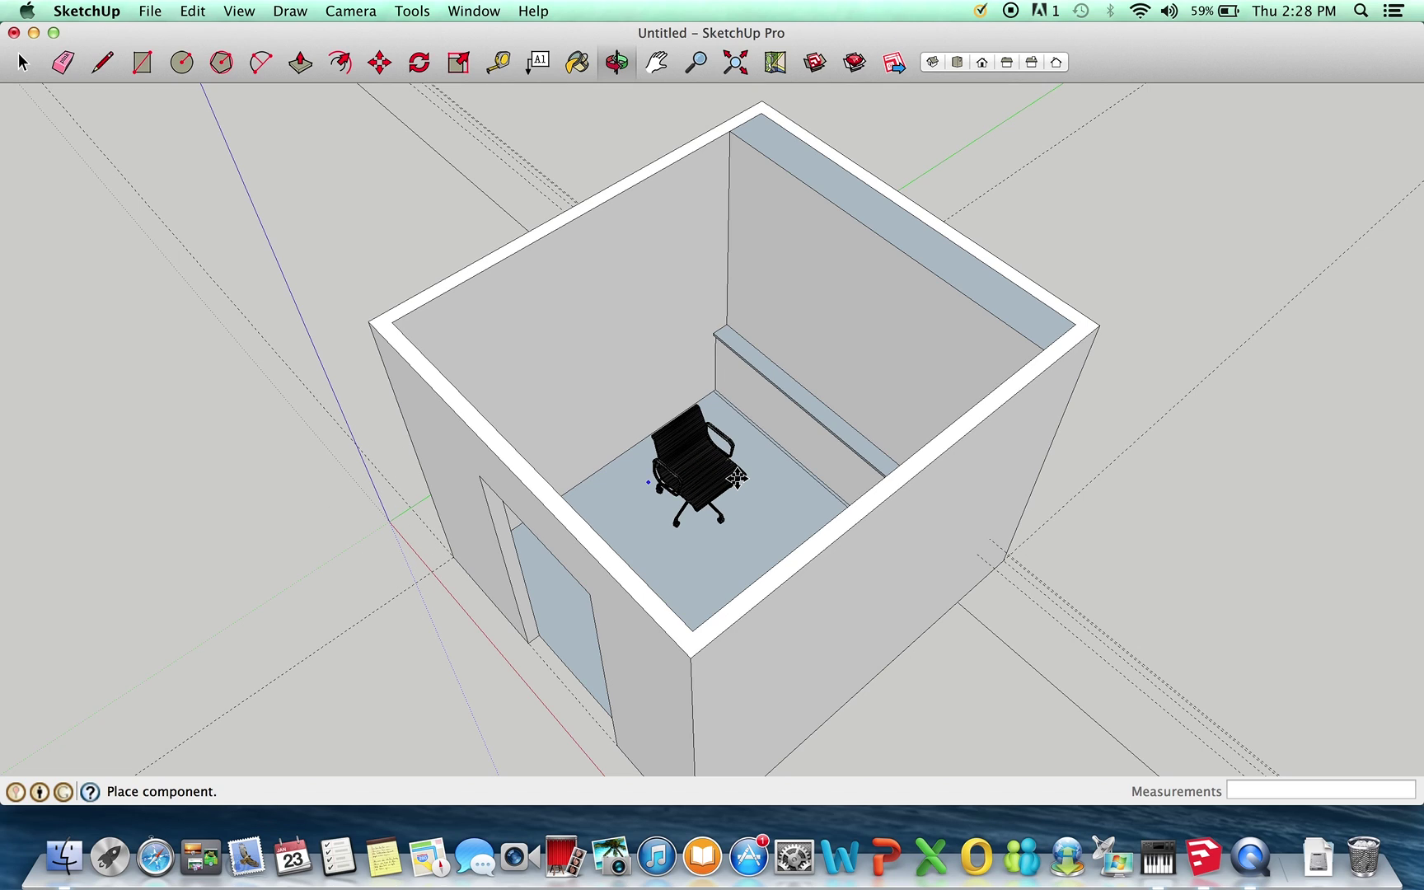
Step: Place the Eames chair on the floor, close to the back wall ledge
{"action": "left_click", "coordinate": [739, 476]}
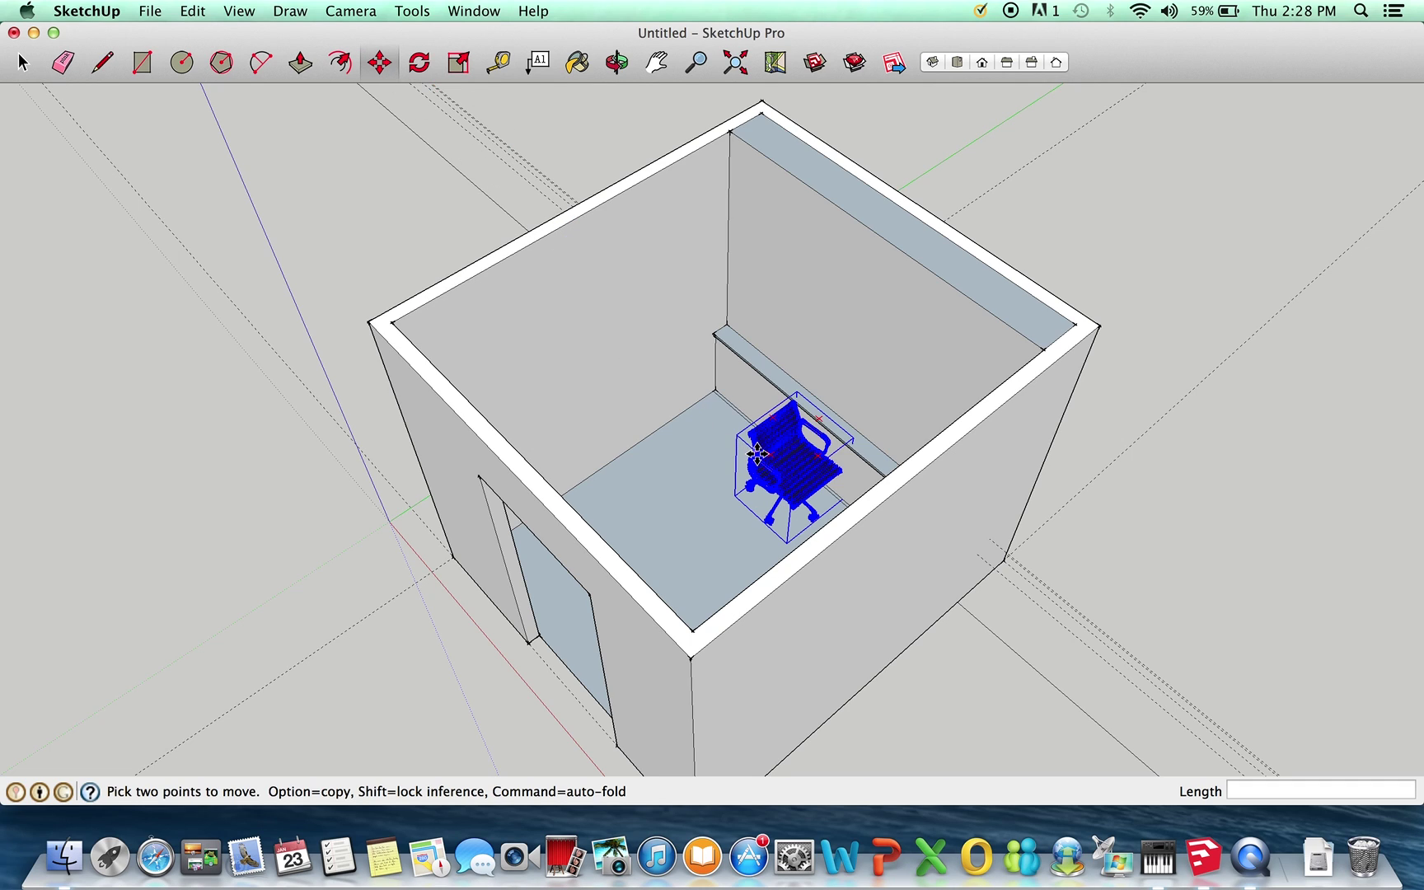
{"action": "left_click", "coordinate": [757, 452]}
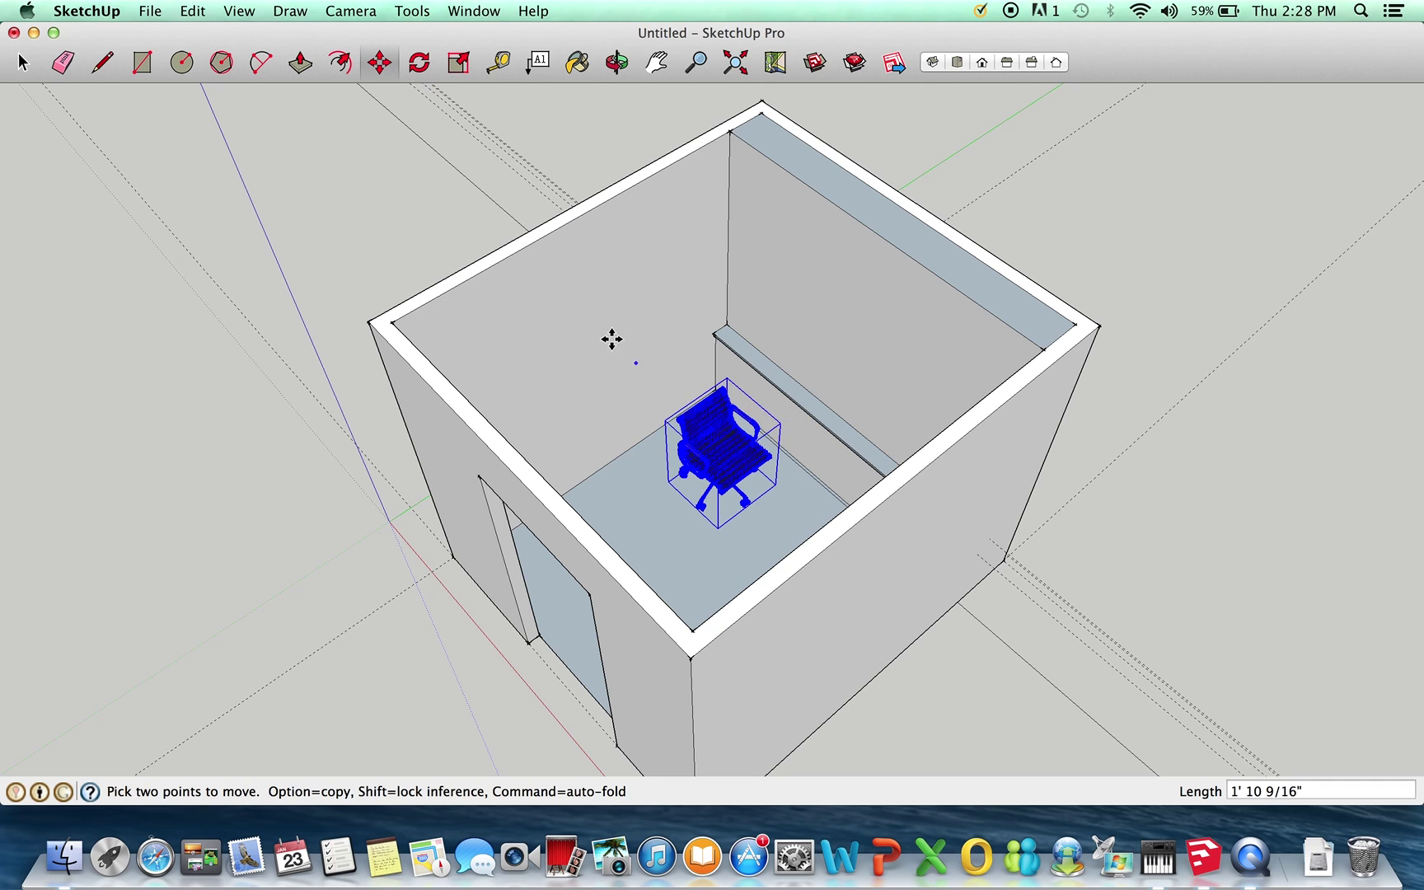
{"action": "key", "text": "space"}
{"action": "left_click", "coordinate": [644, 485]}
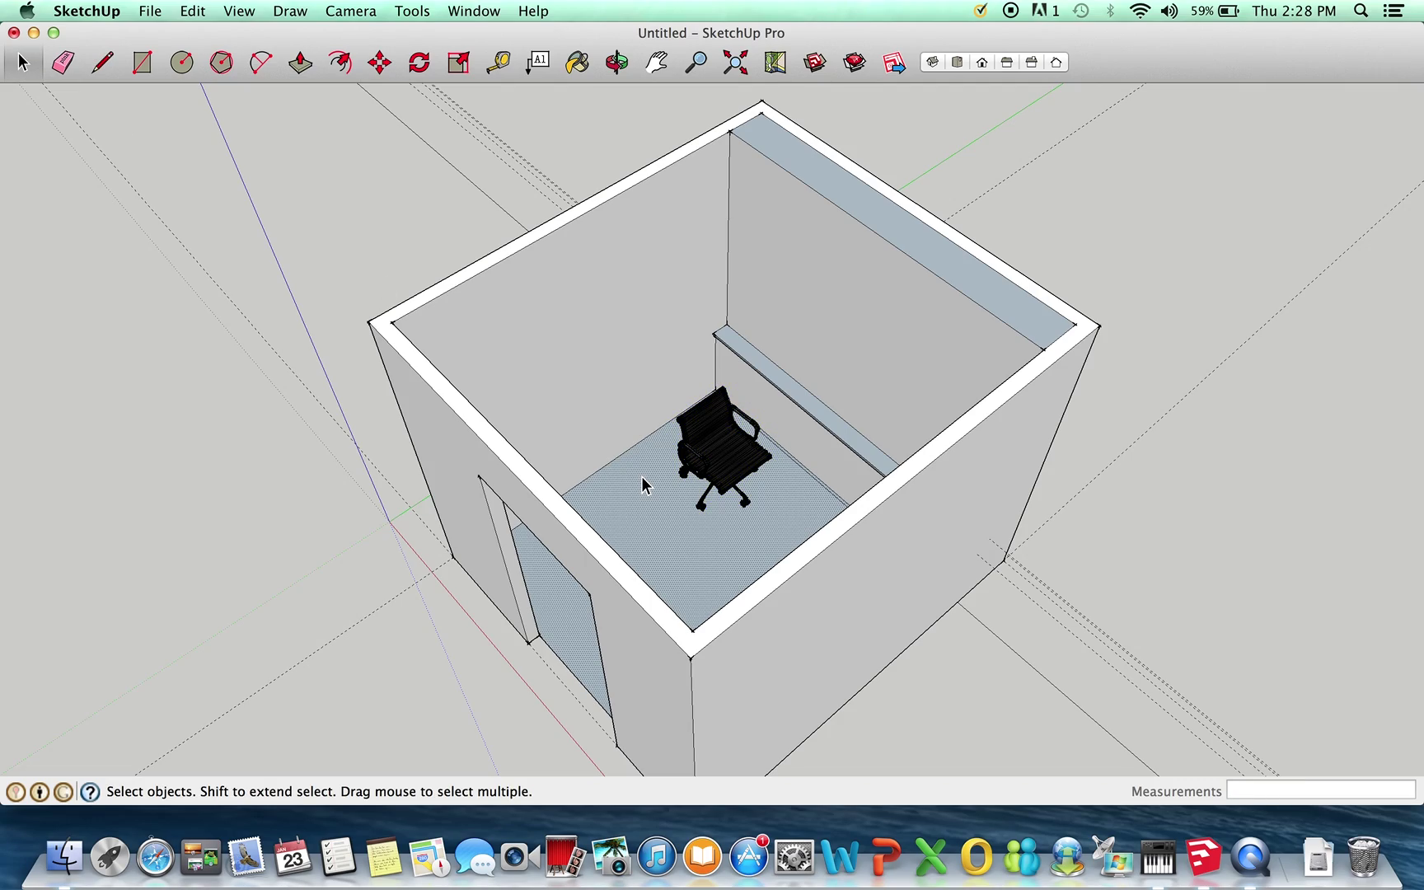
Step: Orbit from a front side view to a high overhead view into the room
{"action": "left_click", "coordinate": [616, 61]}
{"action": "left_click_drag", "start_coordinate": [646, 232], "coordinate": [835, 178]}
{"action": "left_click_drag", "start_coordinate": [720, 376], "coordinate": [535, 554]}
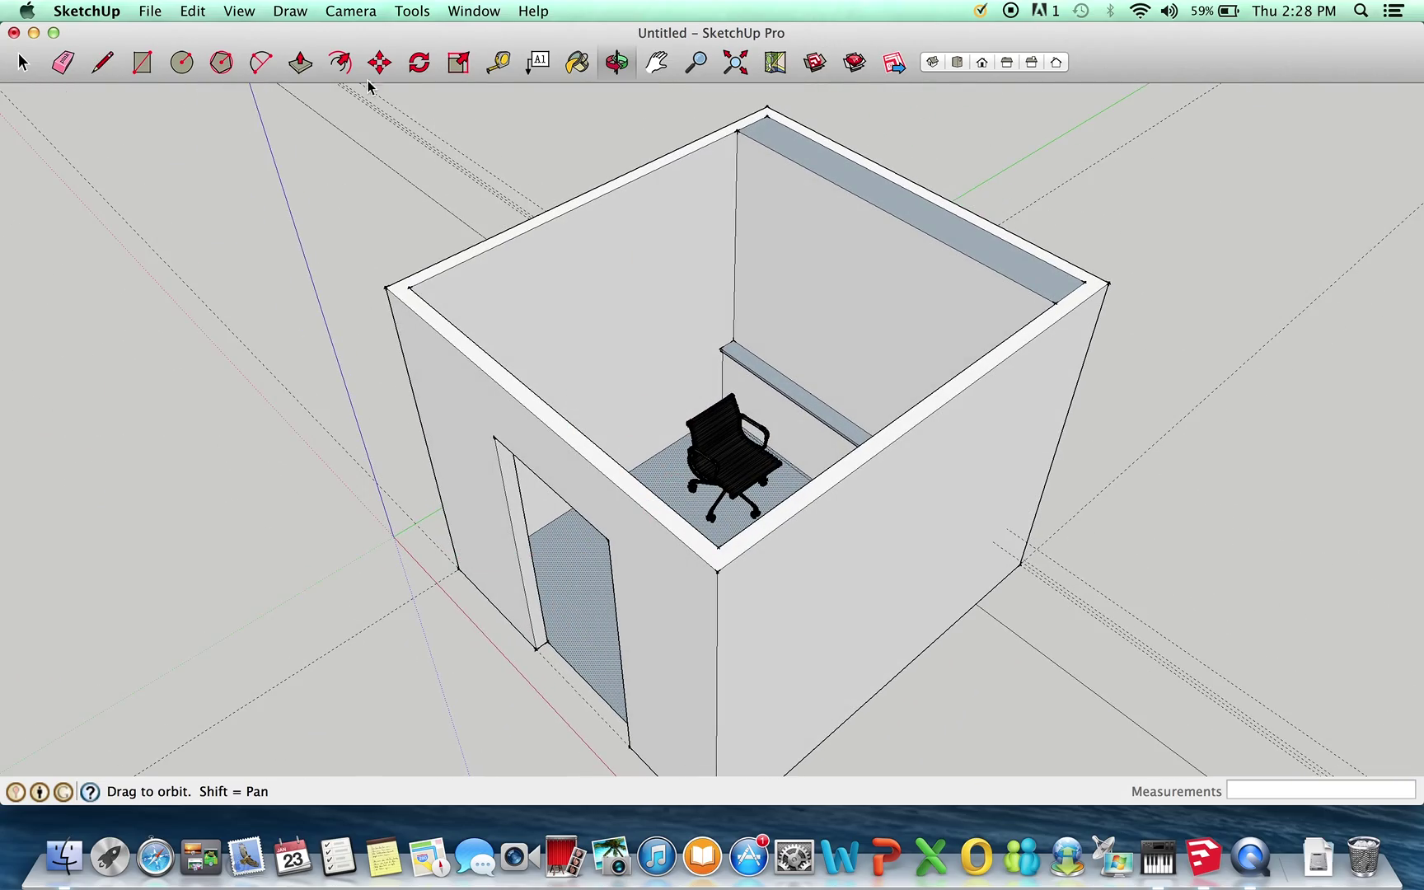
Step: Paint the room floor with a hardwood plank texture from the Wood materials library
{"action": "left_click_drag", "start_coordinate": [722, 550], "coordinate": [890, 635]}
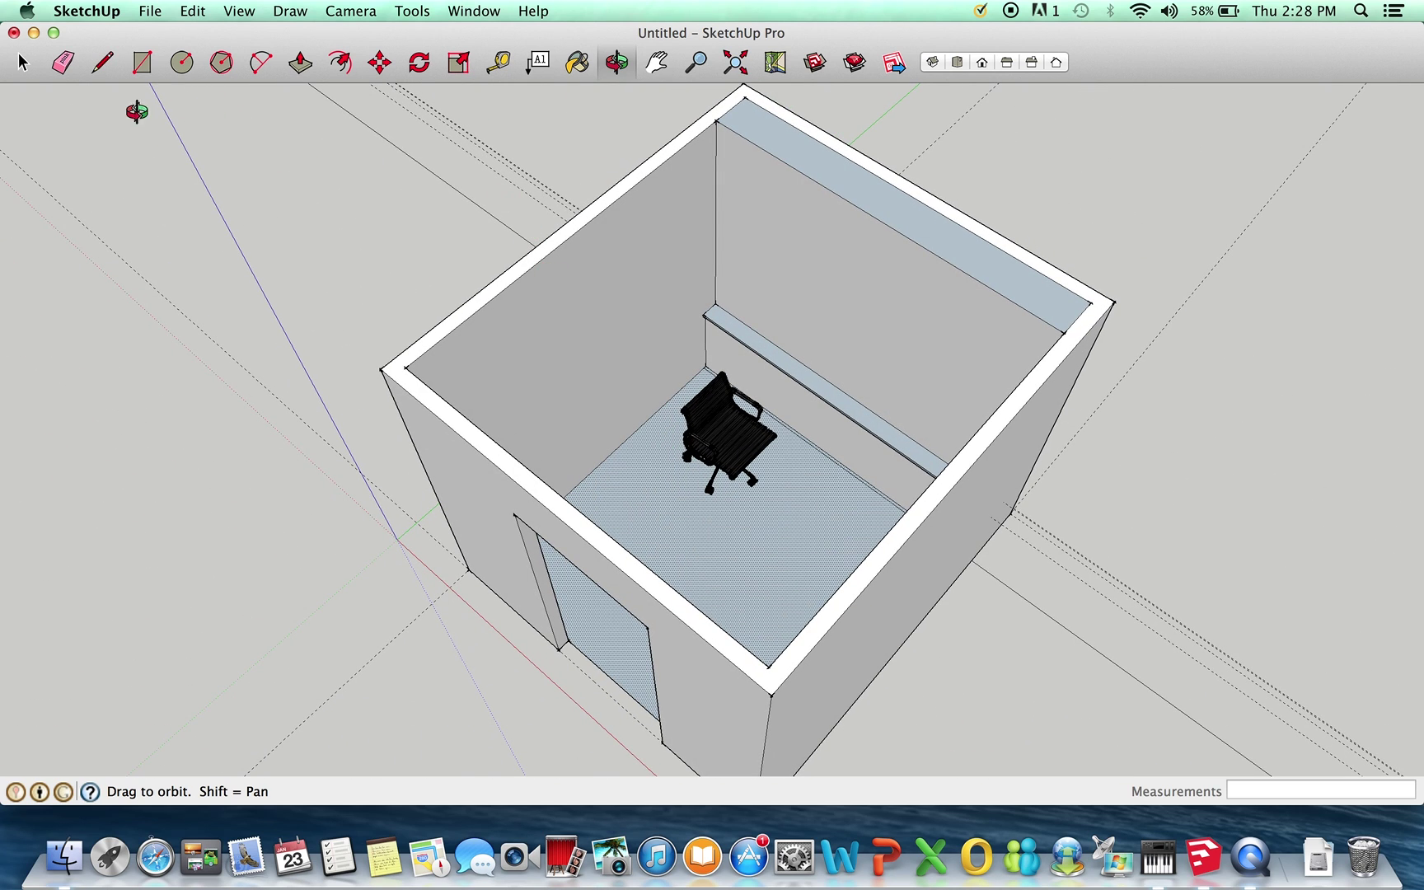
{"action": "left_click", "coordinate": [22, 62]}
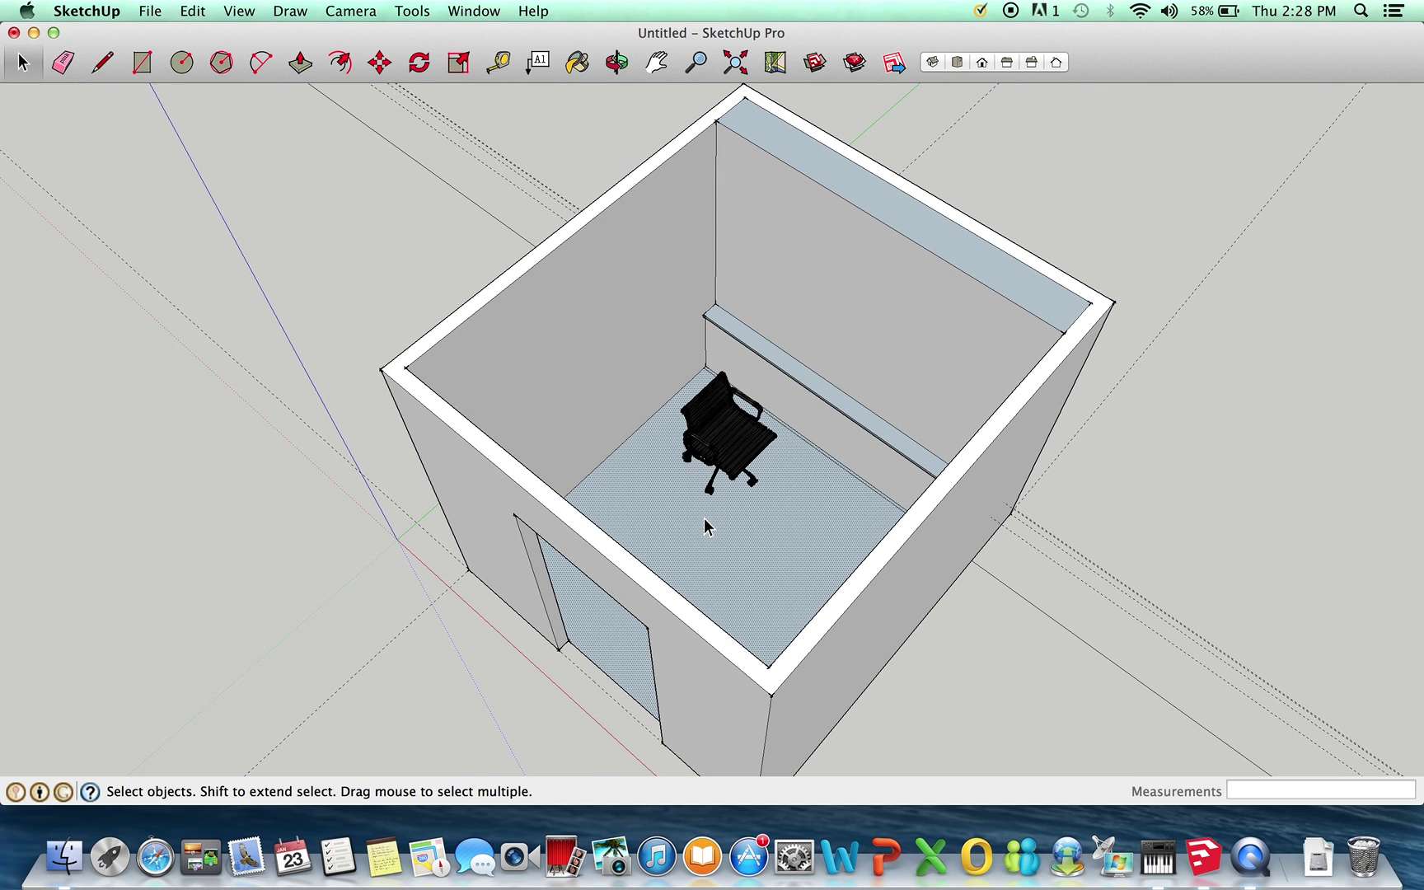
{"action": "left_click", "coordinate": [575, 64]}
{"action": "left_click", "coordinate": [277, 259]}
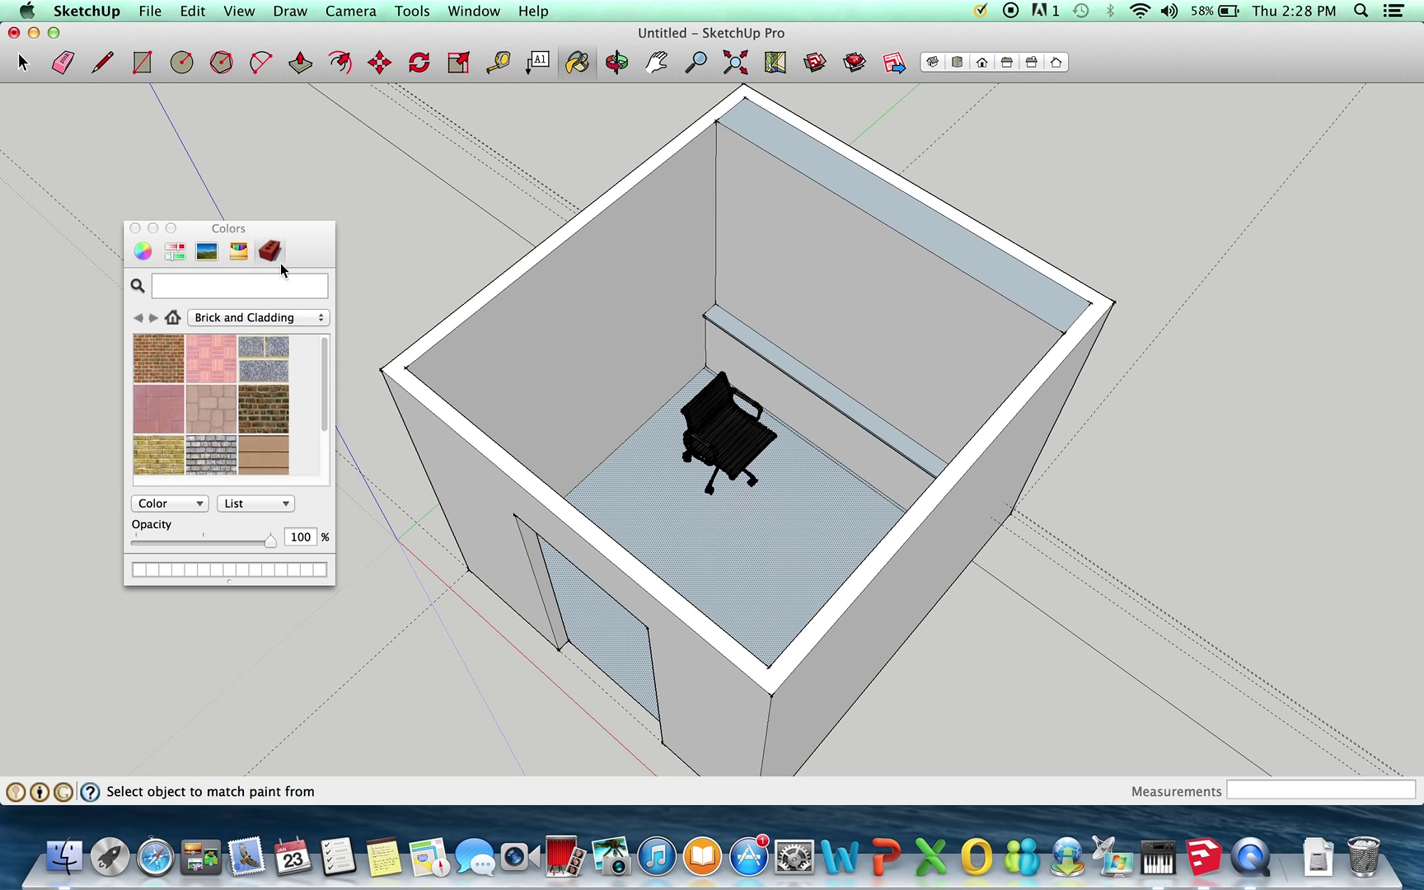
{"action": "left_click", "coordinate": [305, 319]}
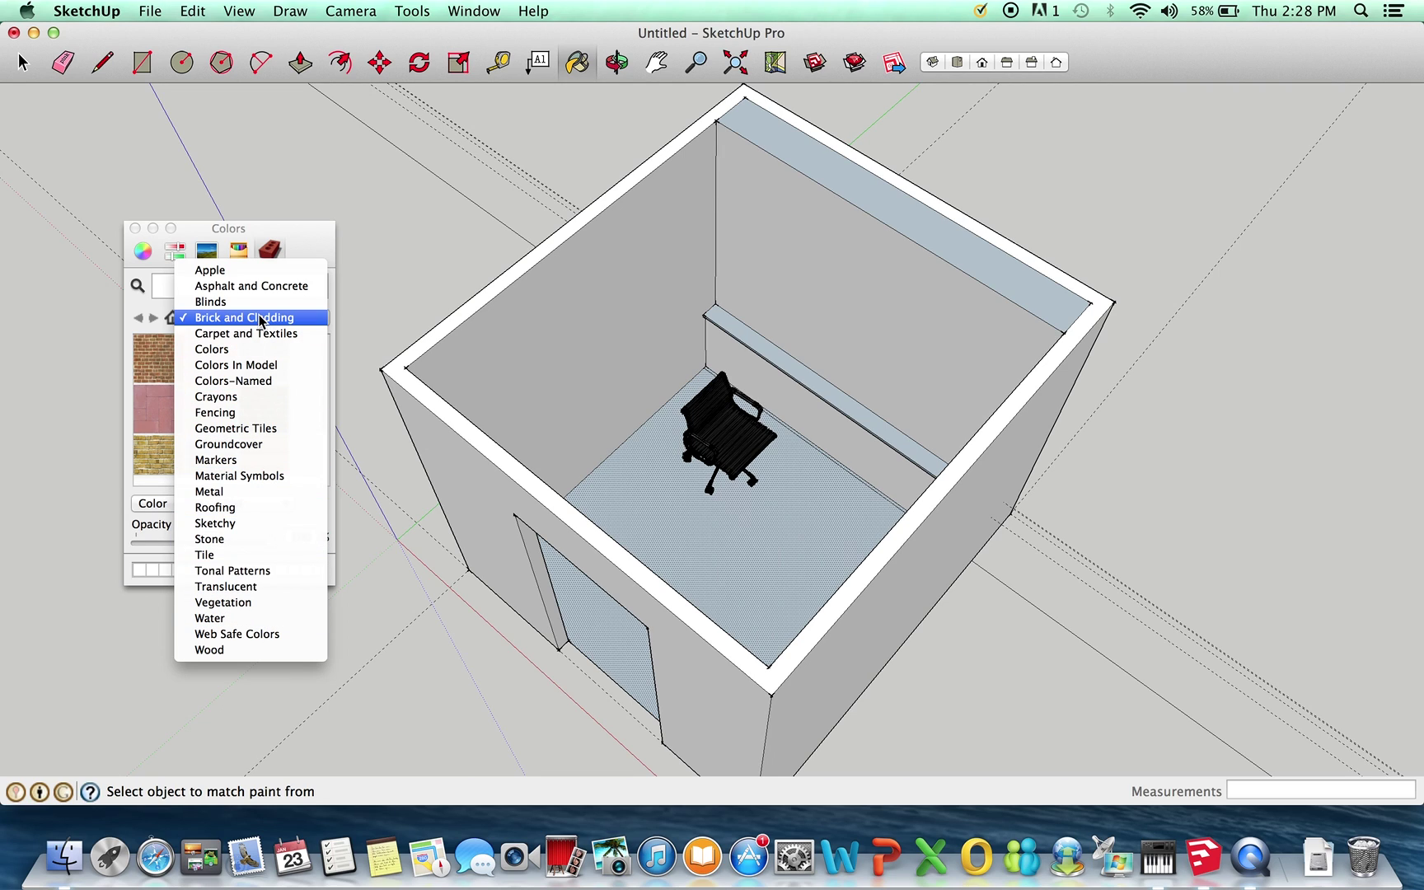
{"action": "left_click", "coordinate": [261, 648]}
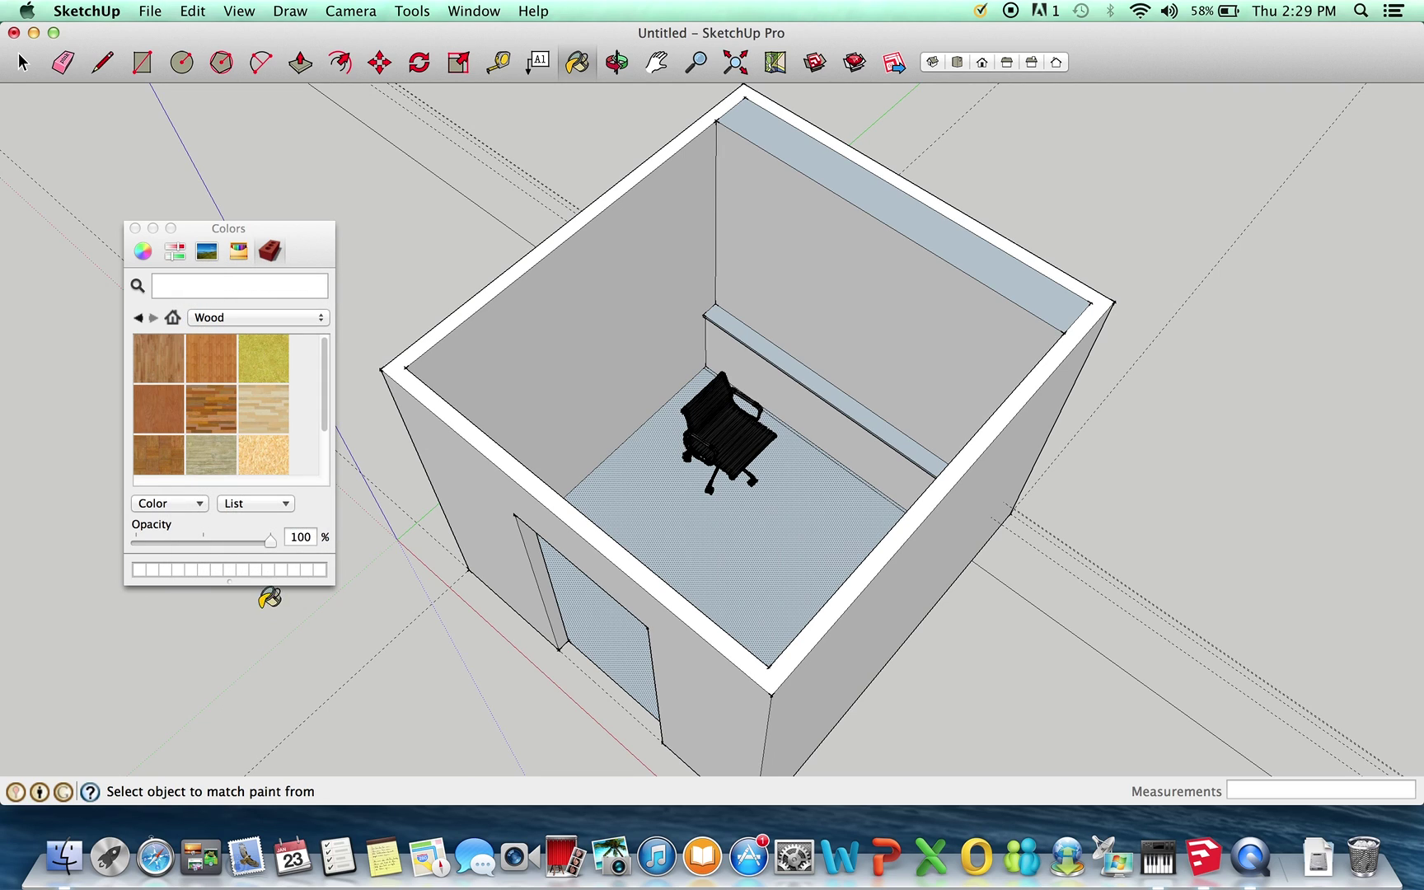
{"action": "left_click", "coordinate": [216, 404]}
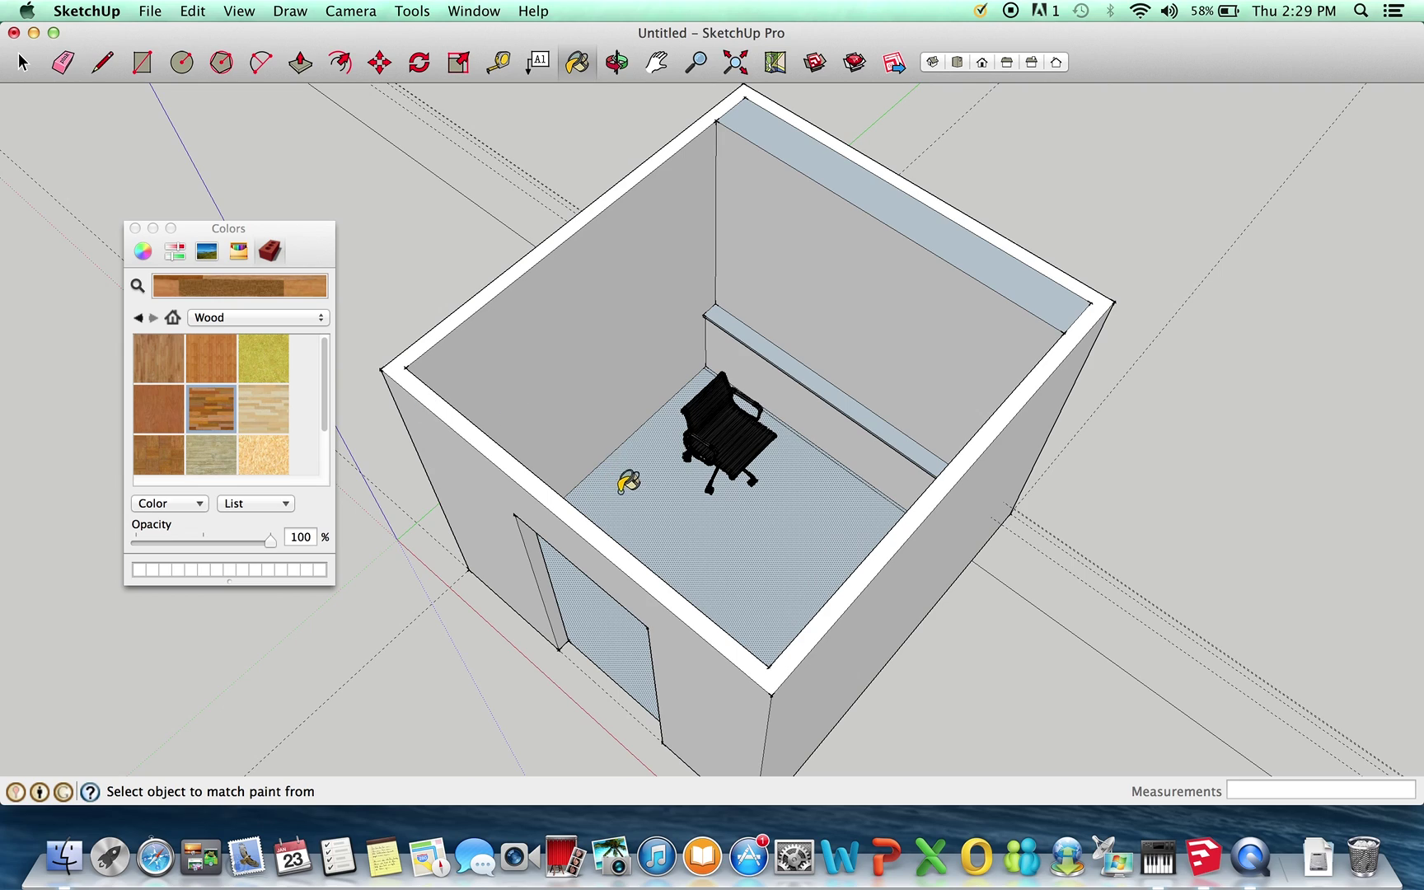
{"action": "left_click", "coordinate": [628, 485]}
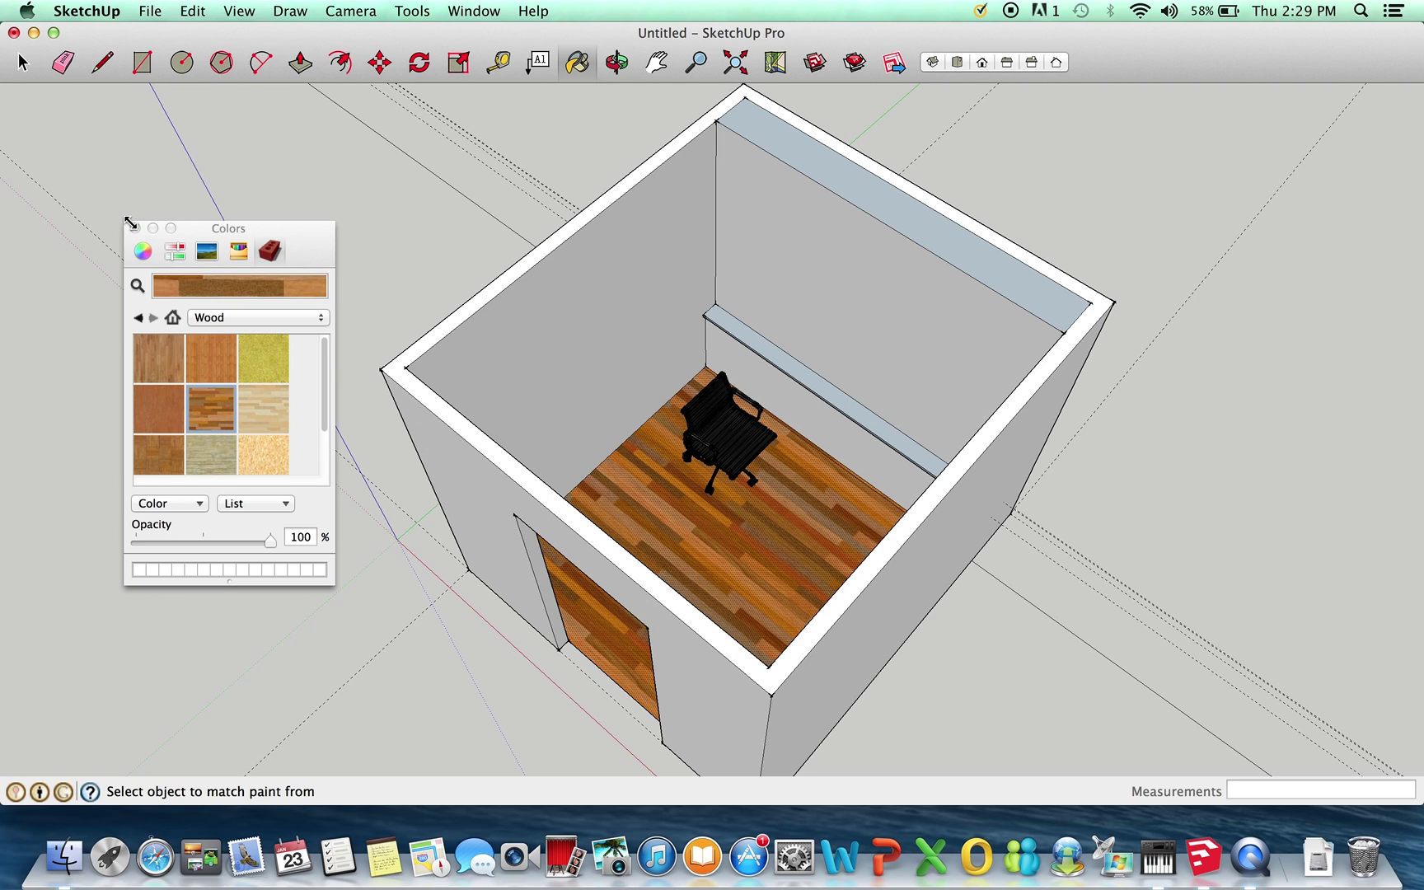
{"action": "left_click", "coordinate": [142, 234]}
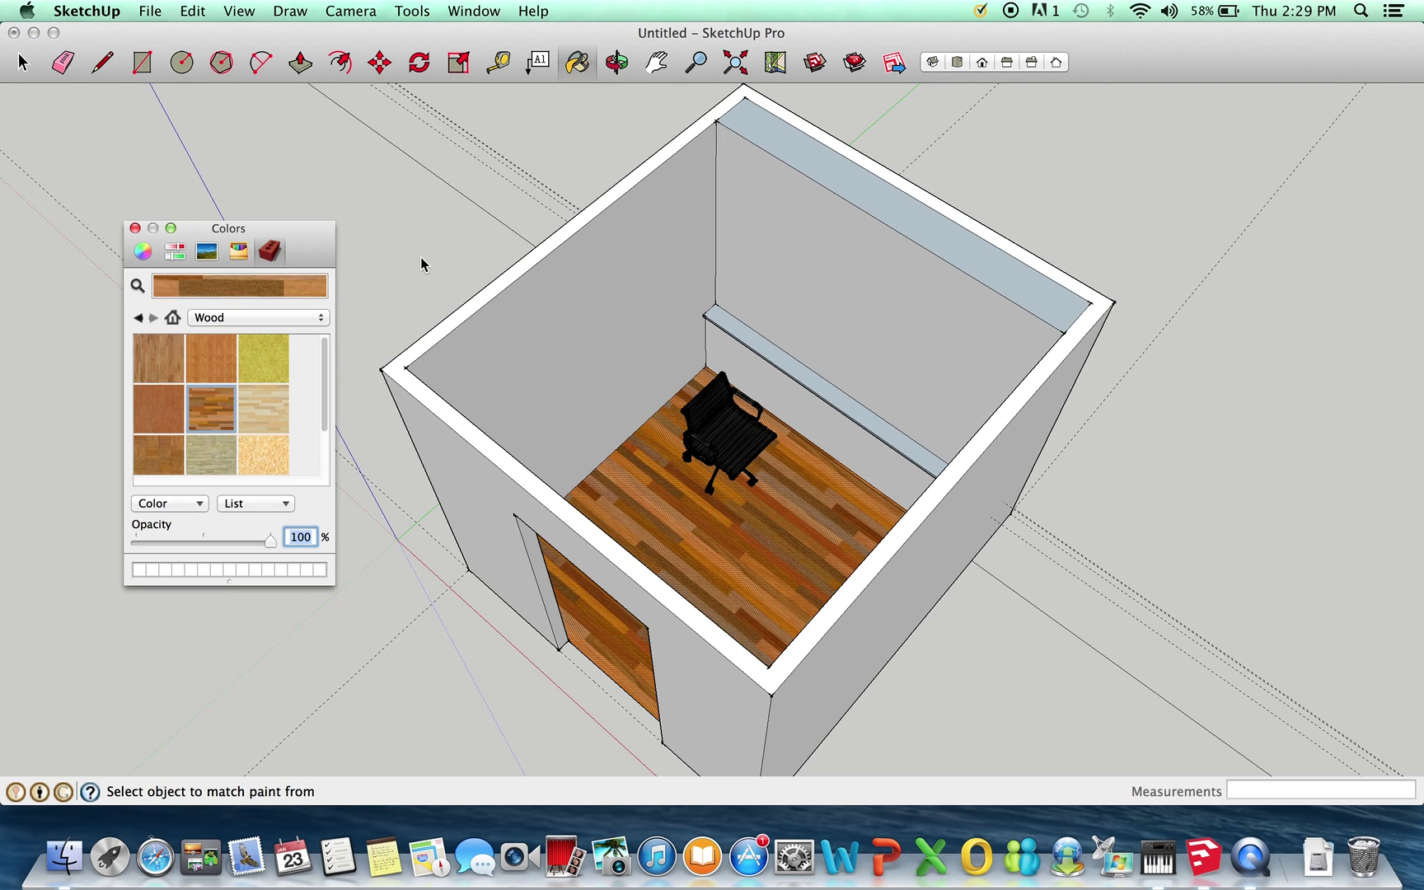
{"action": "left_click", "coordinate": [135, 228]}
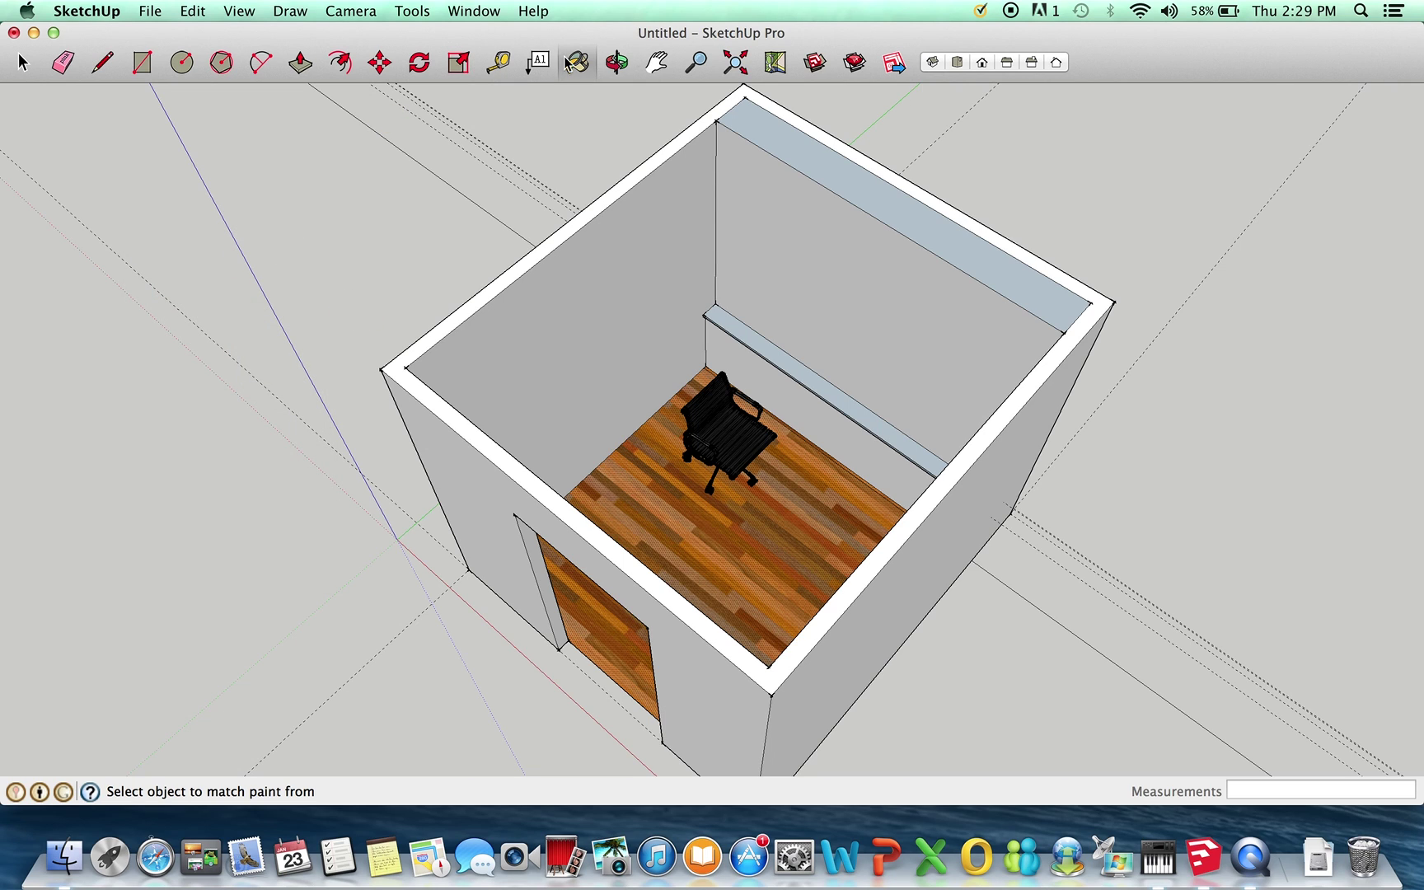
{"action": "left_click", "coordinate": [629, 70]}
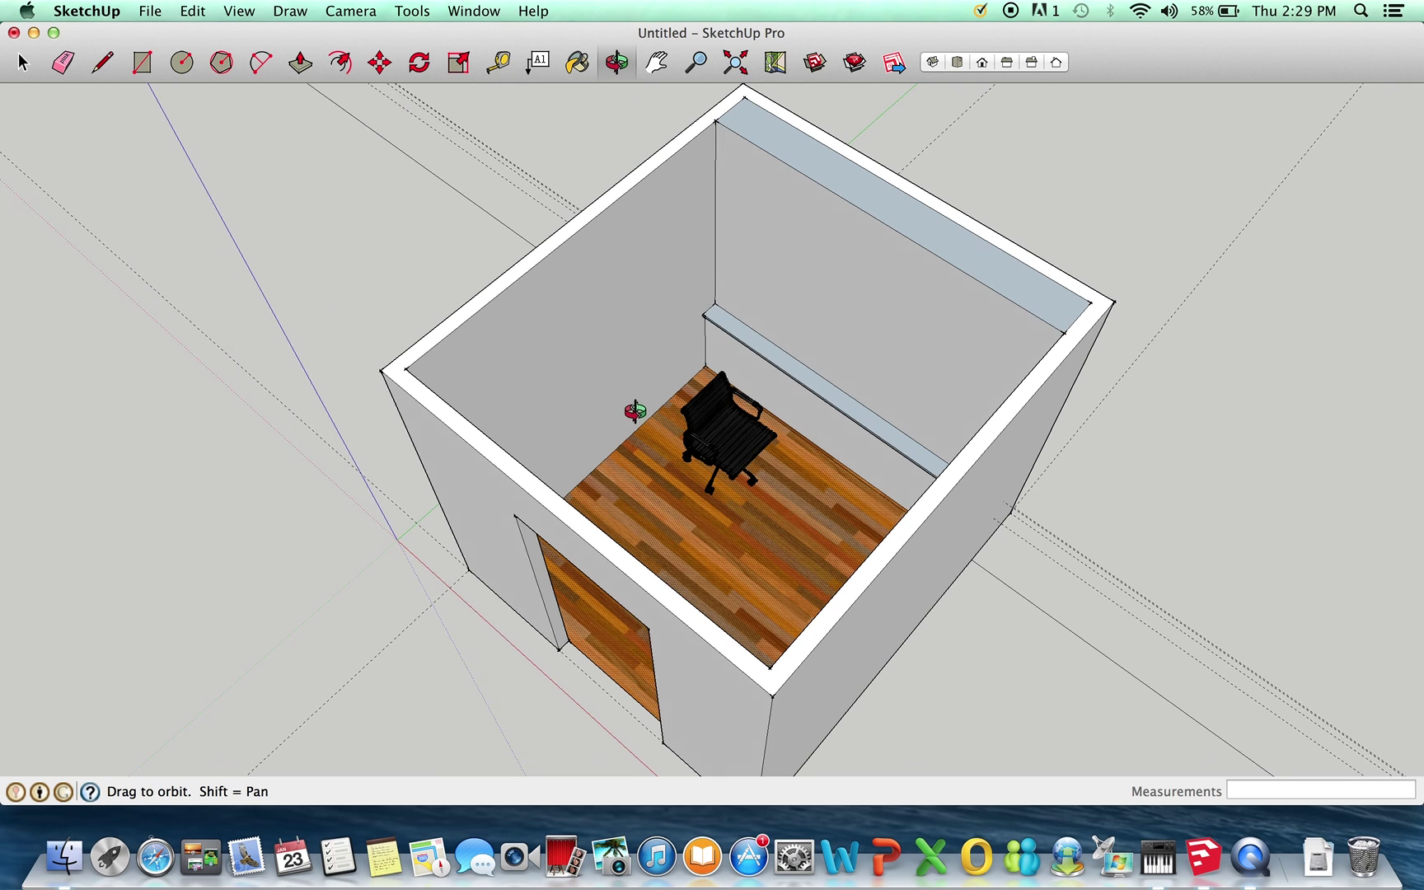
{"action": "left_click_drag", "start_coordinate": [635, 404], "coordinate": [678, 537]}
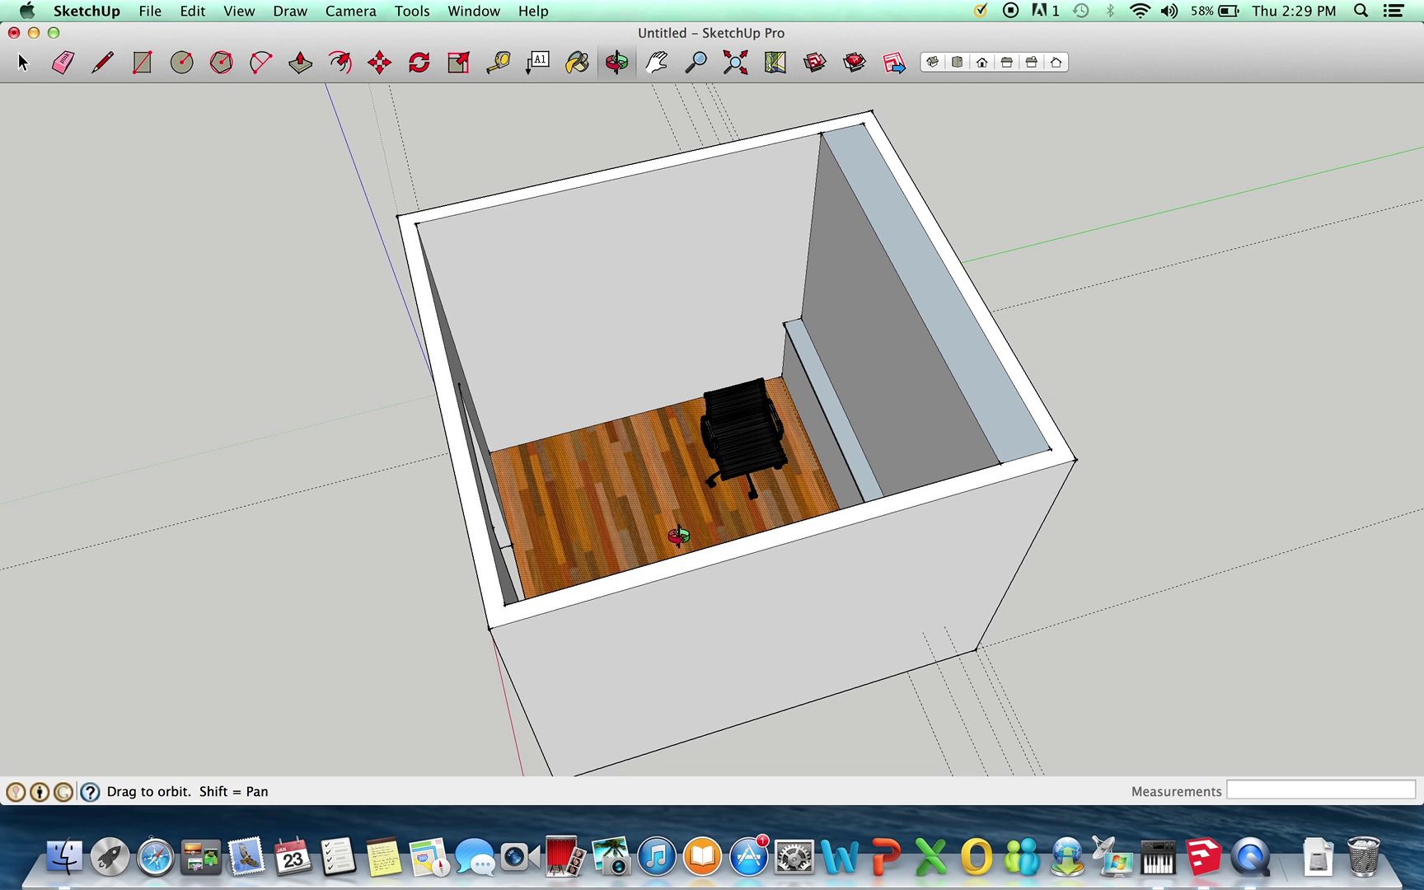